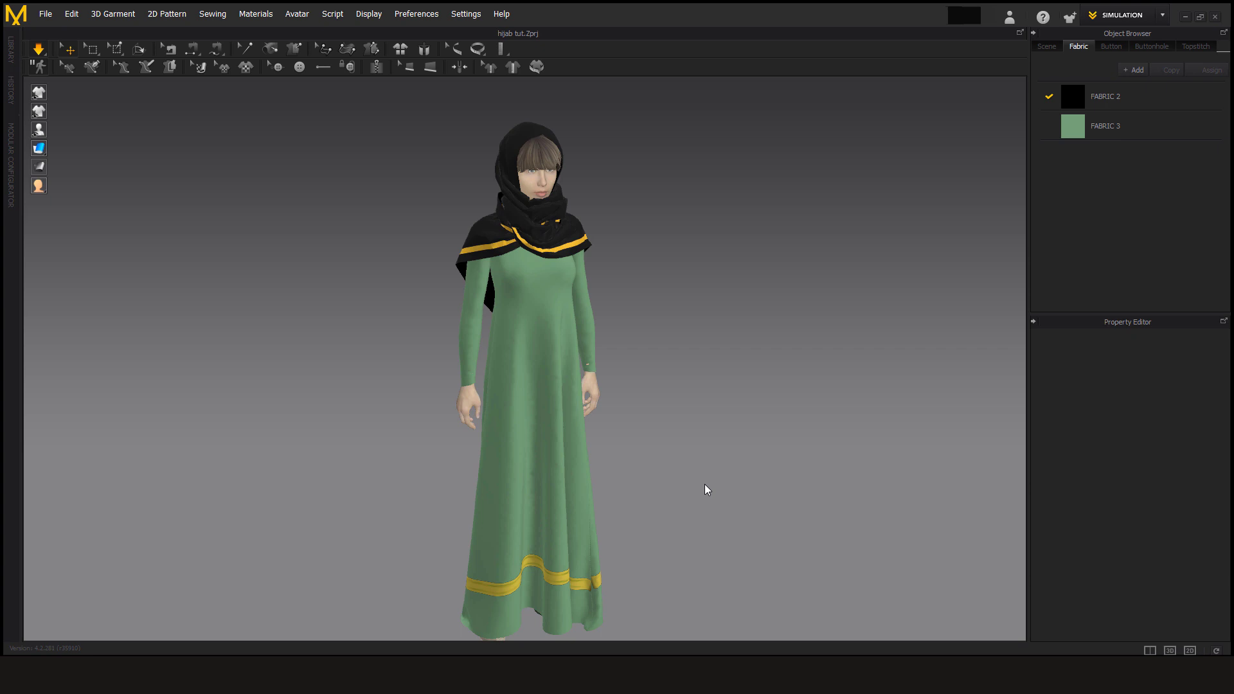
Step: Examine the finished black hijab draped over the avatar's head and shoulders
scroll(626, 219, "up", 3)
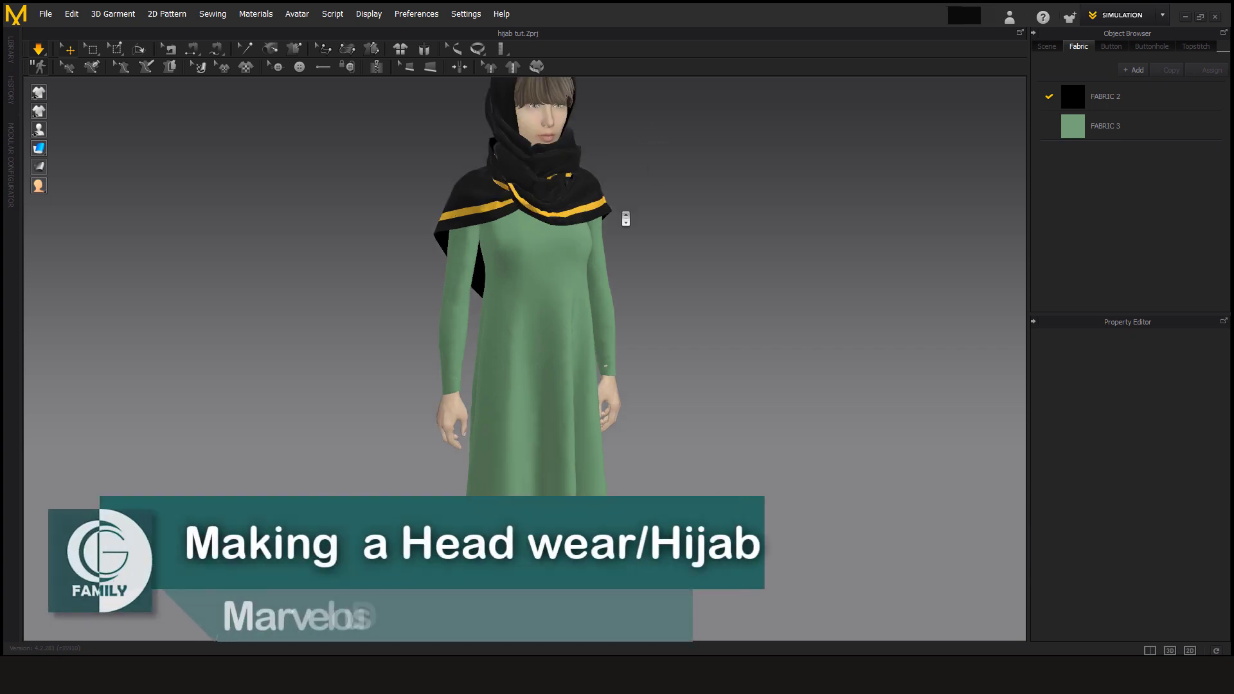
right_click_drag(675, 267, 764, 361)
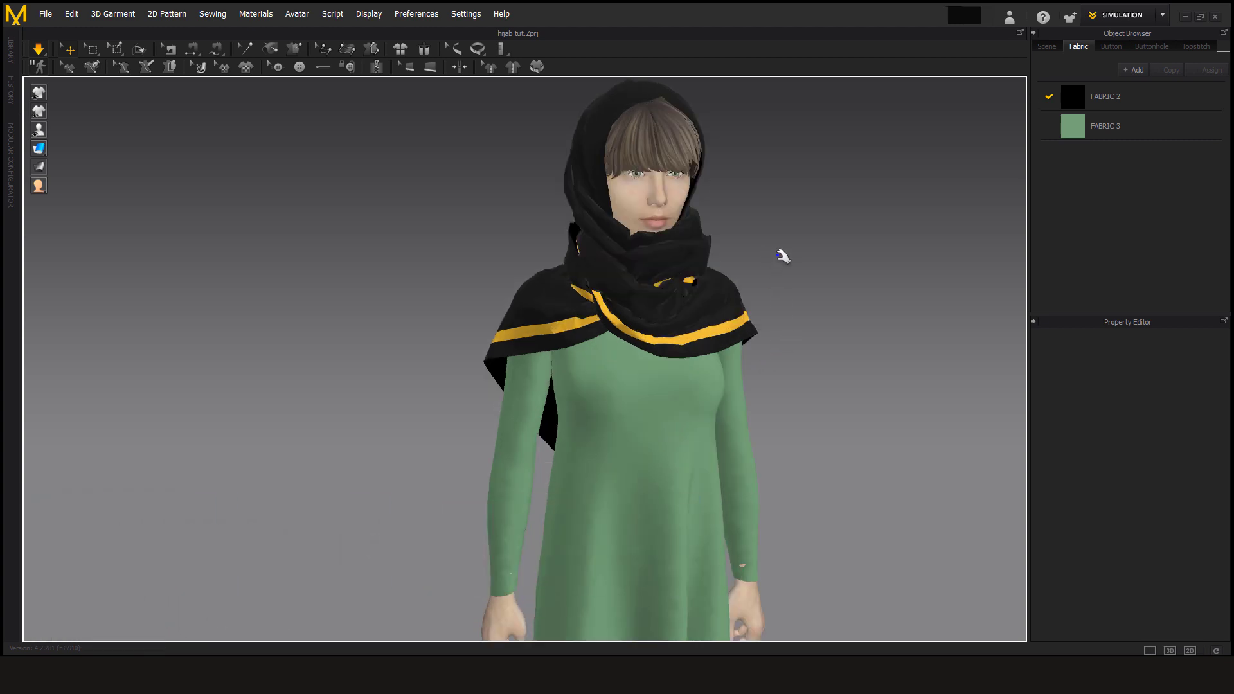
scroll(701, 356, "up", 5)
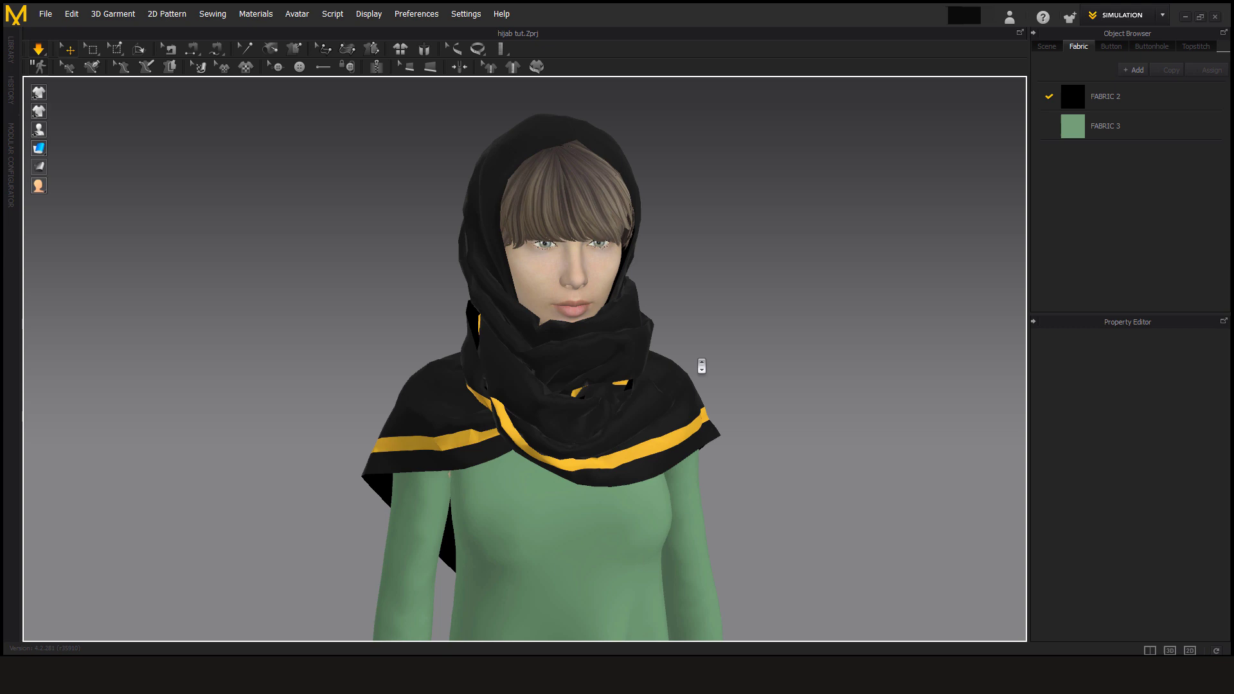
right_click_drag(667, 418, 259, 260)
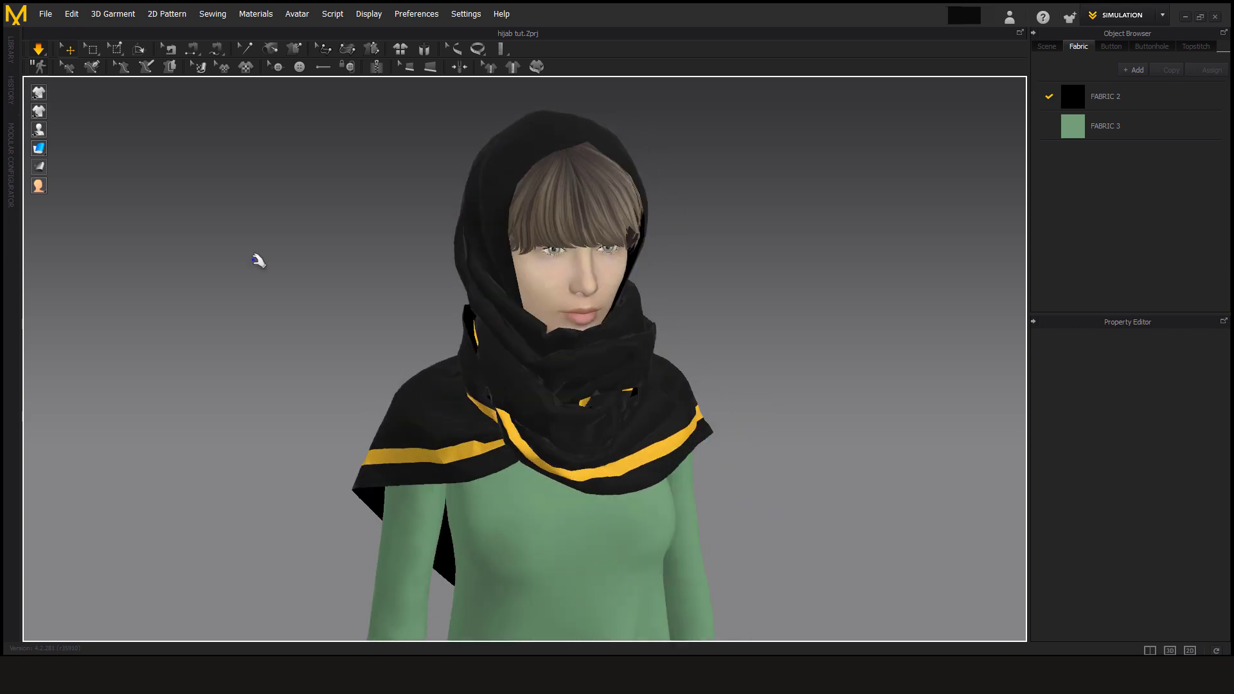
left_click(245, 49)
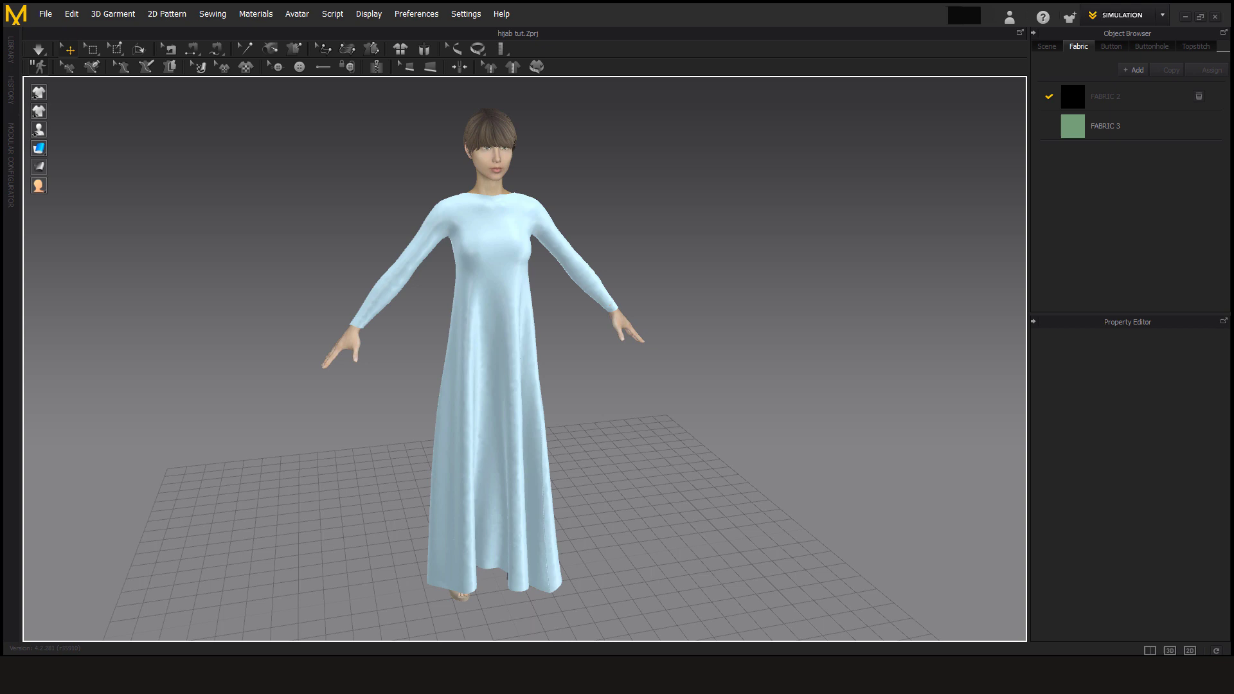
Step: Show the 3D garment and 2D pattern windows side by side, focused on the avatar's head and shoulders
left_click(1150, 651)
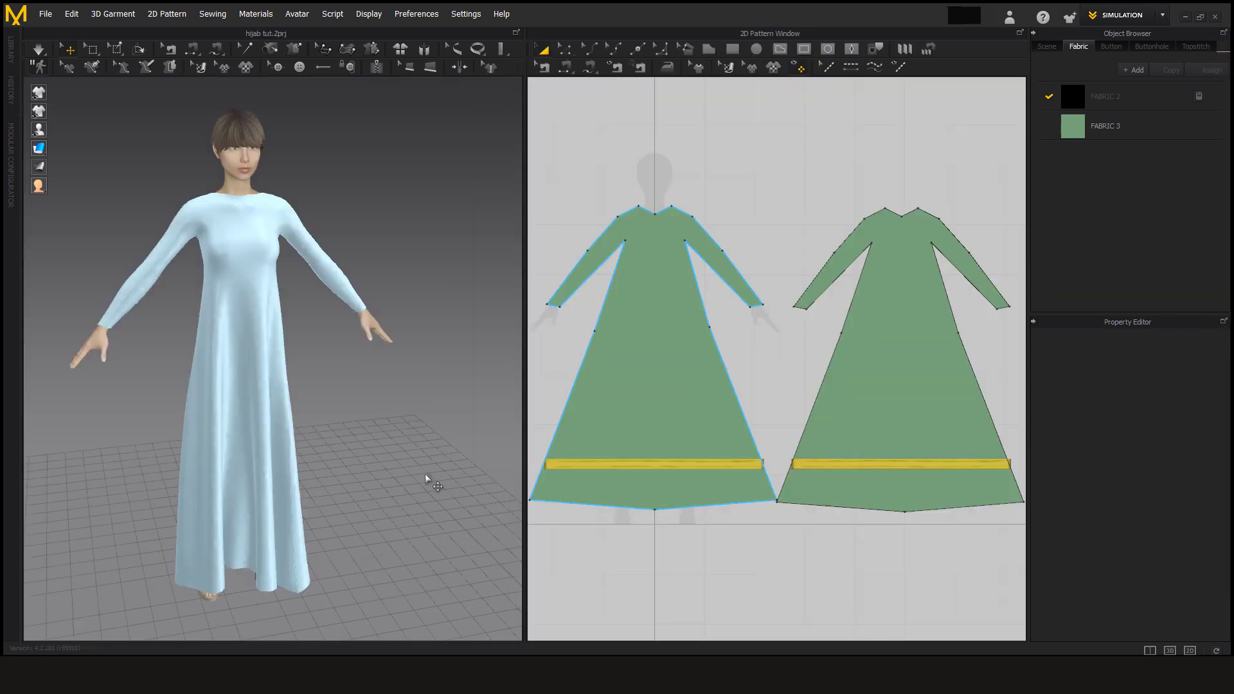
left_click(531, 453)
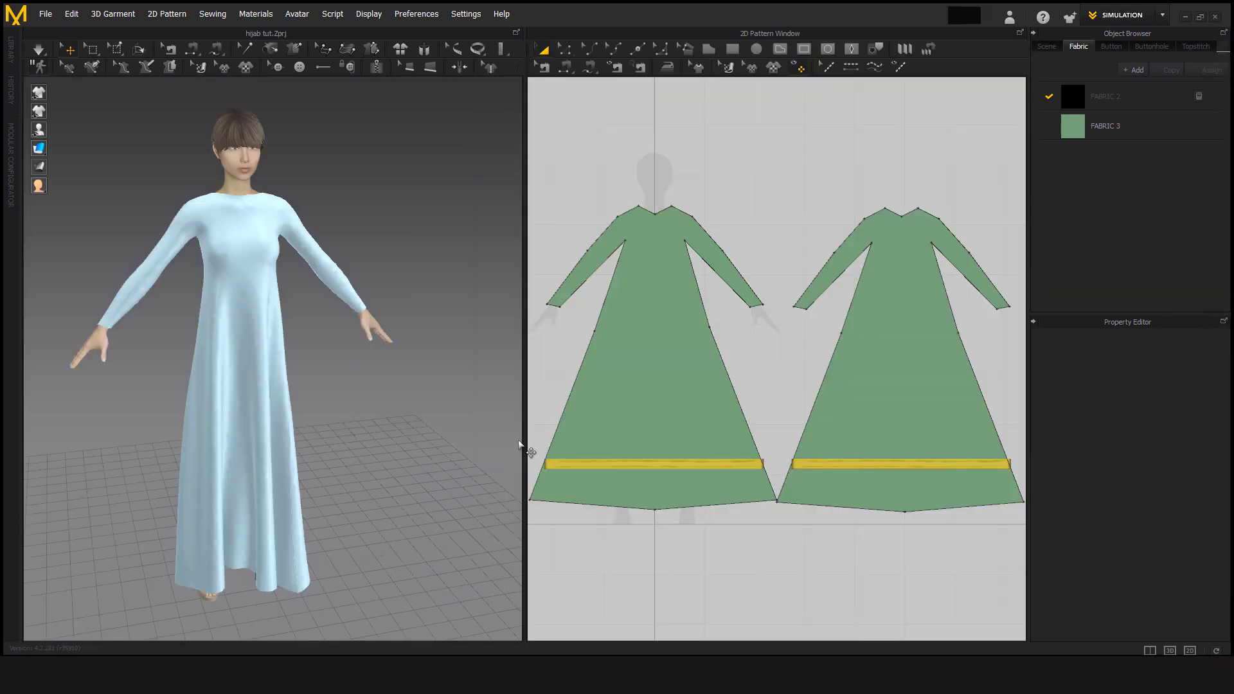
left_click(654, 417)
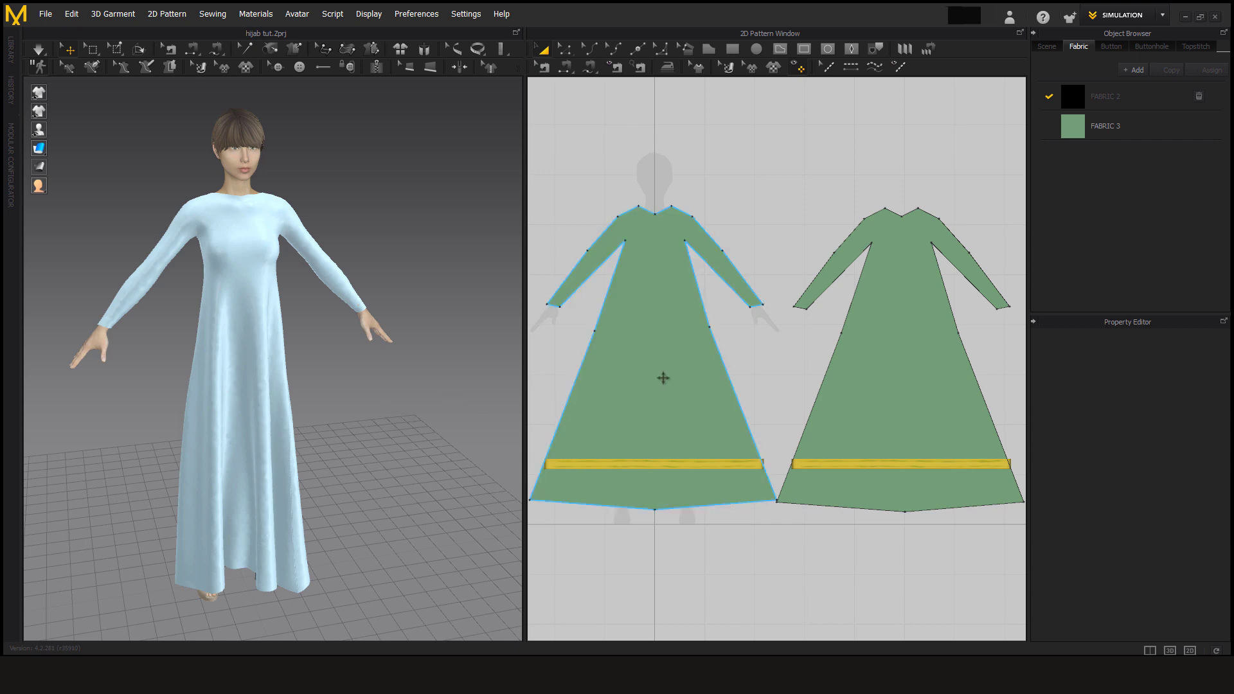
right_click_drag(430, 518, 379, 519)
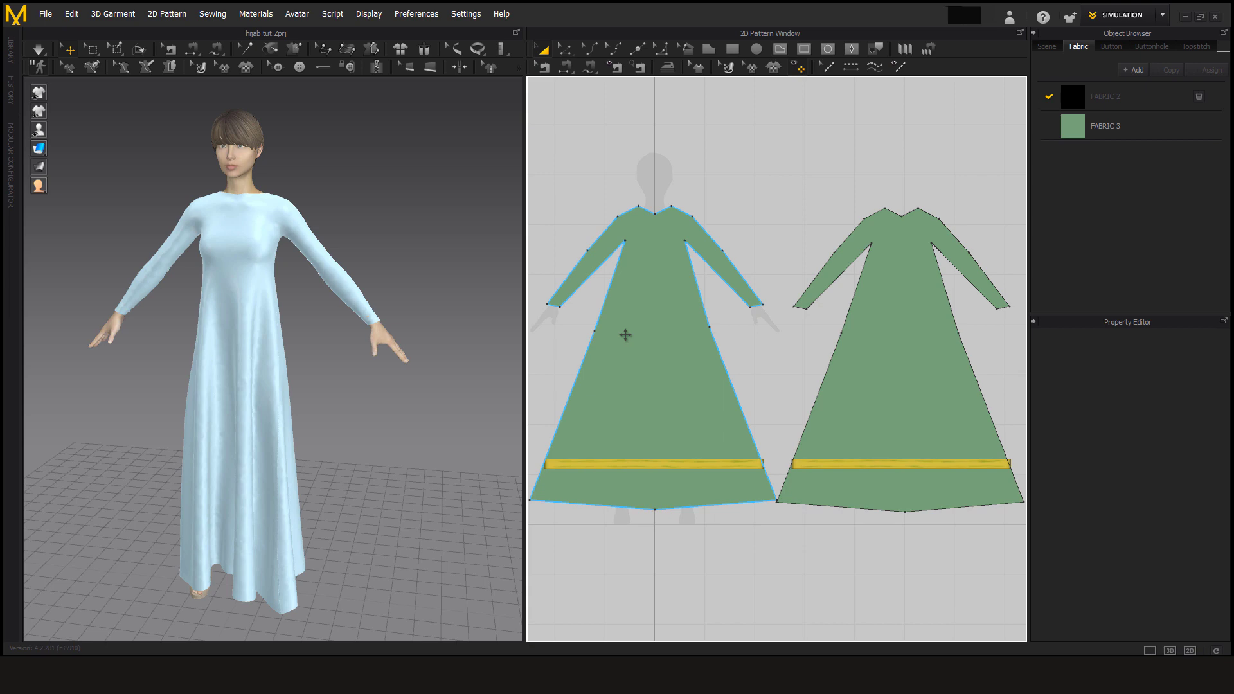
scroll(344, 418, "up", 3)
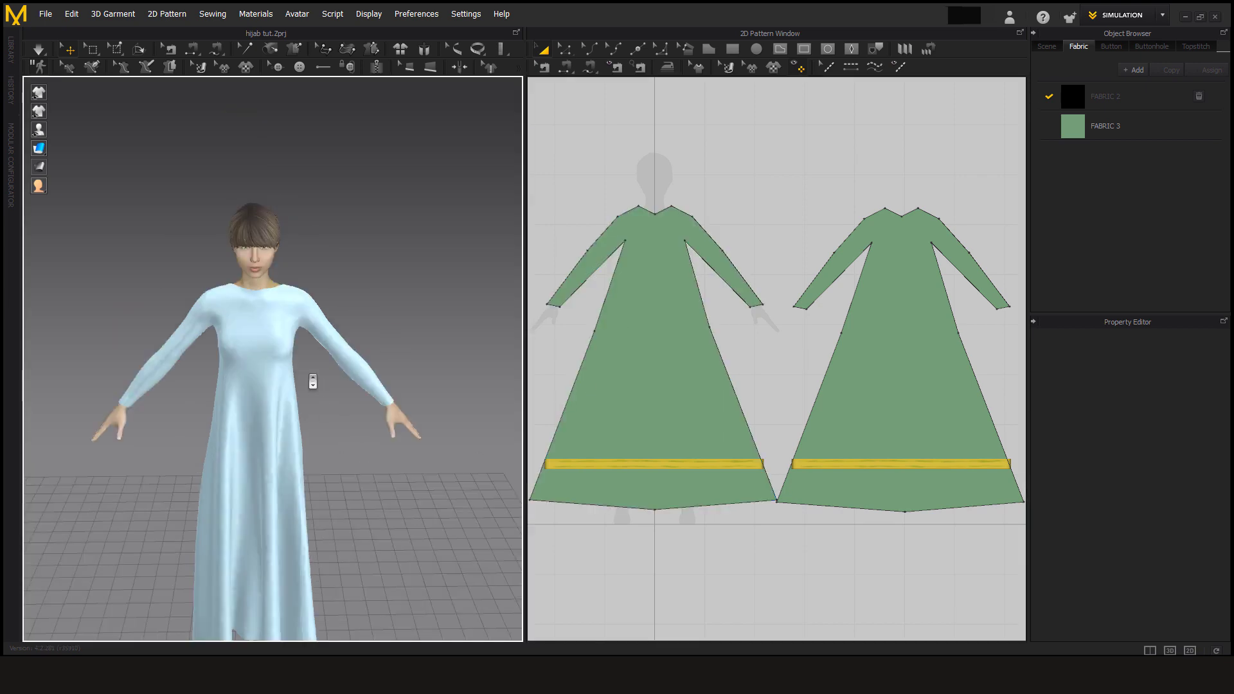
scroll(313, 382, "up", 3)
scroll(609, 117, "up", 5)
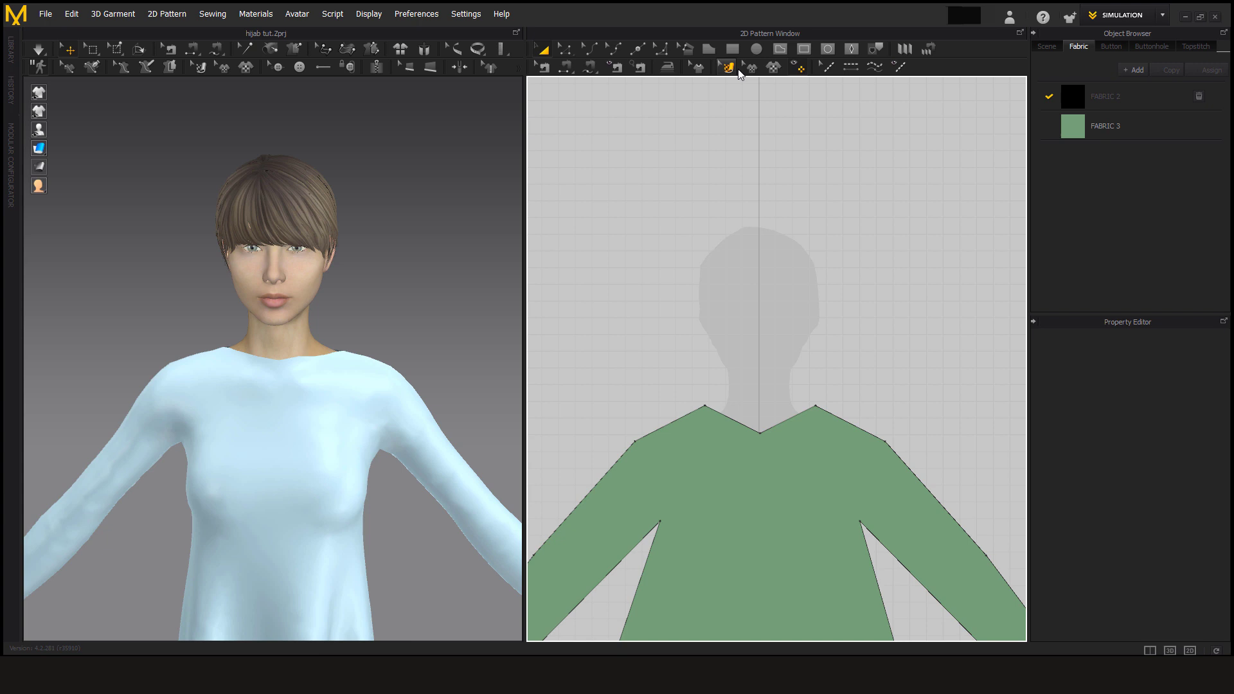
Step: Draw a square pattern piece about 27 in per side over the avatar's head and upper body in the 2D pattern window
left_click(736, 50)
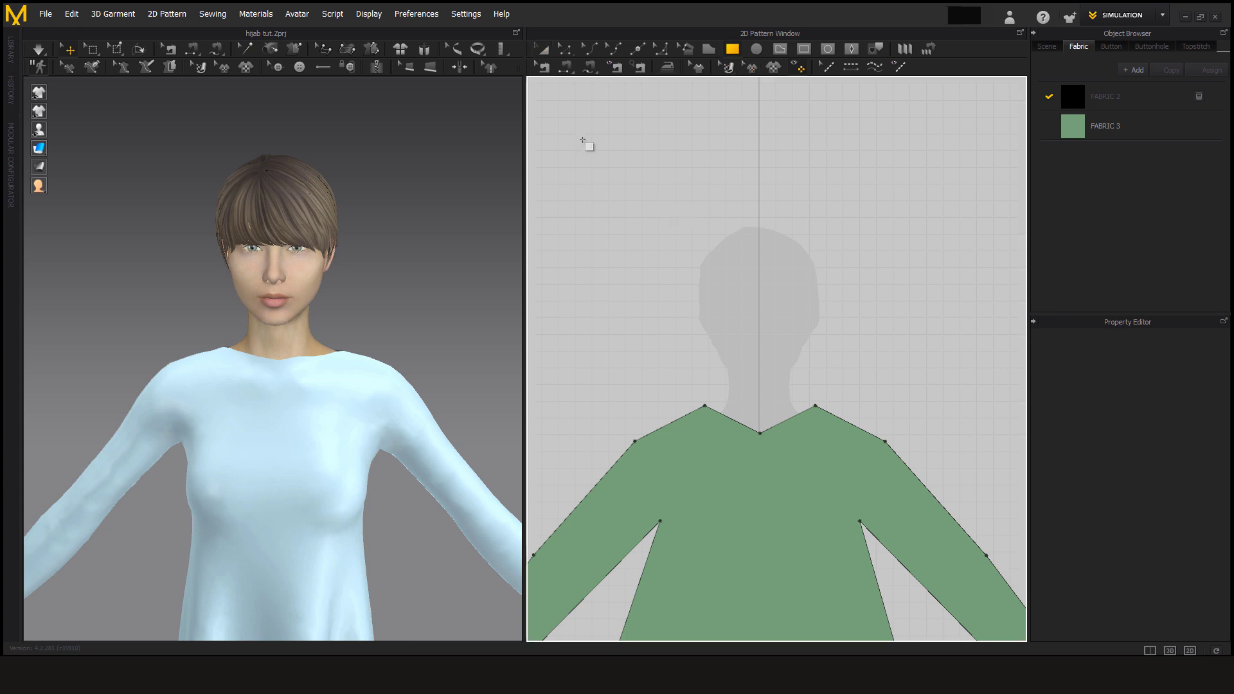
left_click_drag(584, 139, 919, 505)
scroll(786, 444, "down", 3)
scroll(786, 447, "up", 2)
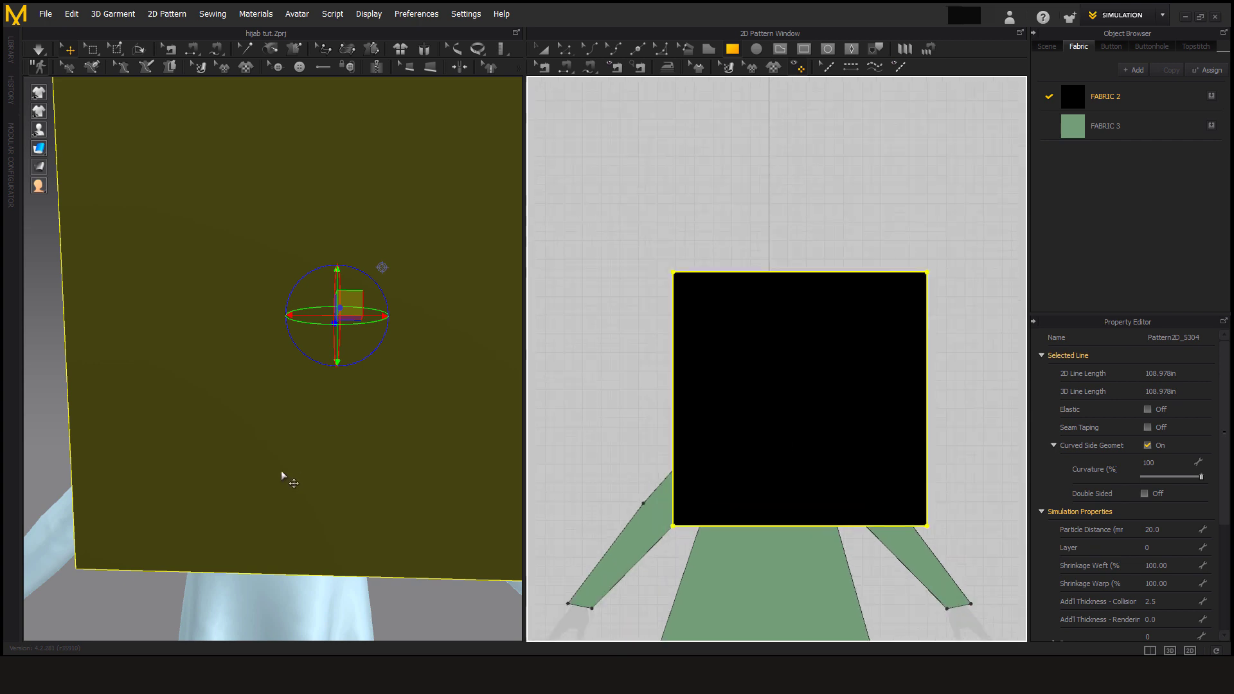
scroll(283, 464, "down", 5)
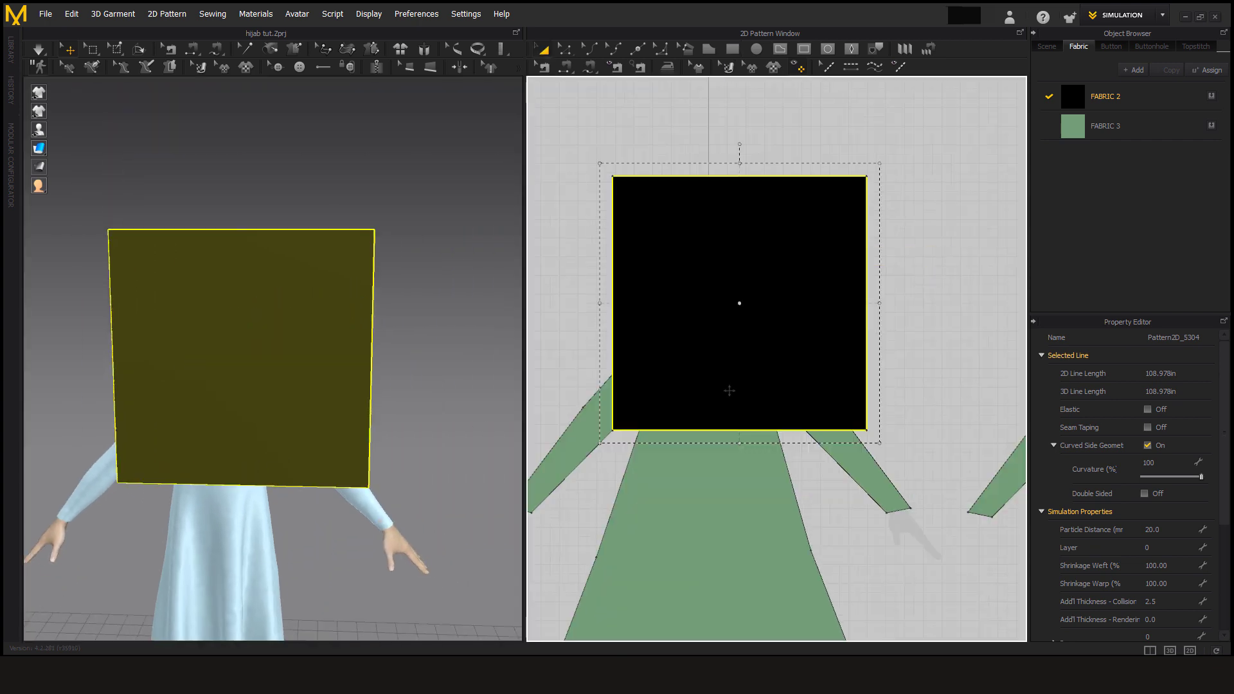
Step: Draw a diagonal internal line across the black square from its lower-left corner to its upper-right corner
left_click(781, 49)
left_click(613, 430)
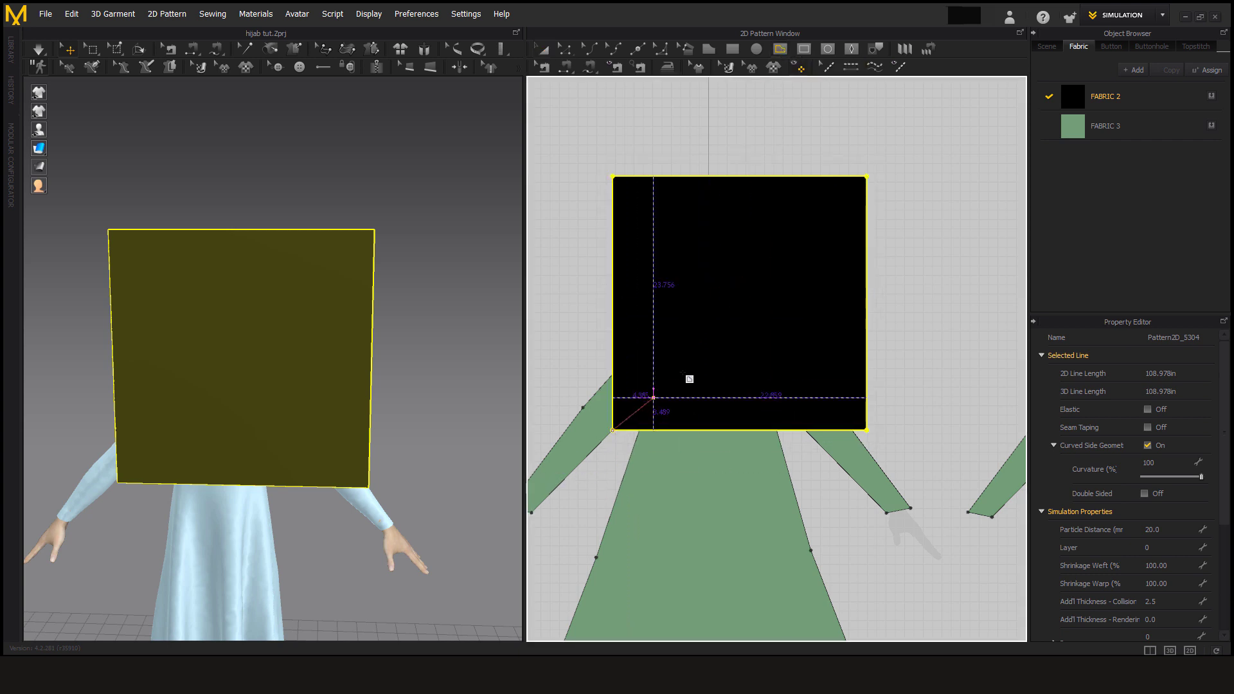
left_click(866, 176)
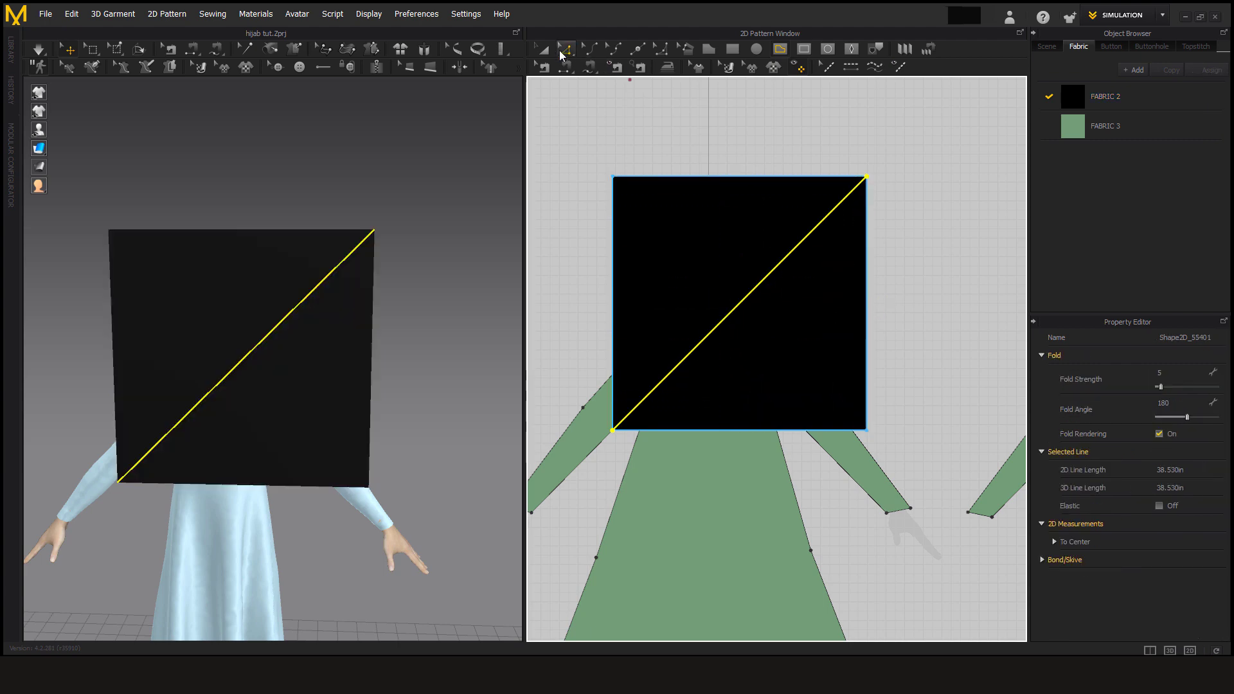
Step: Cut the black square along its diagonal internal line and delete the lower-right triangular half
left_click(565, 50)
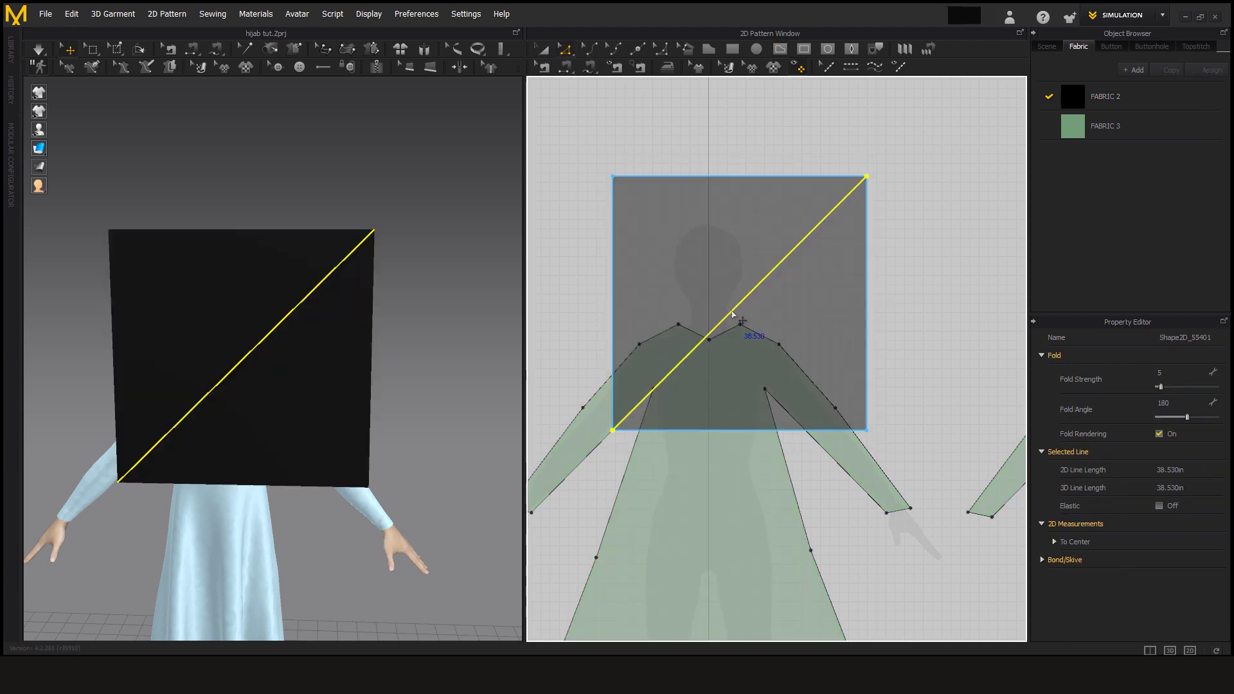
right_click(733, 314)
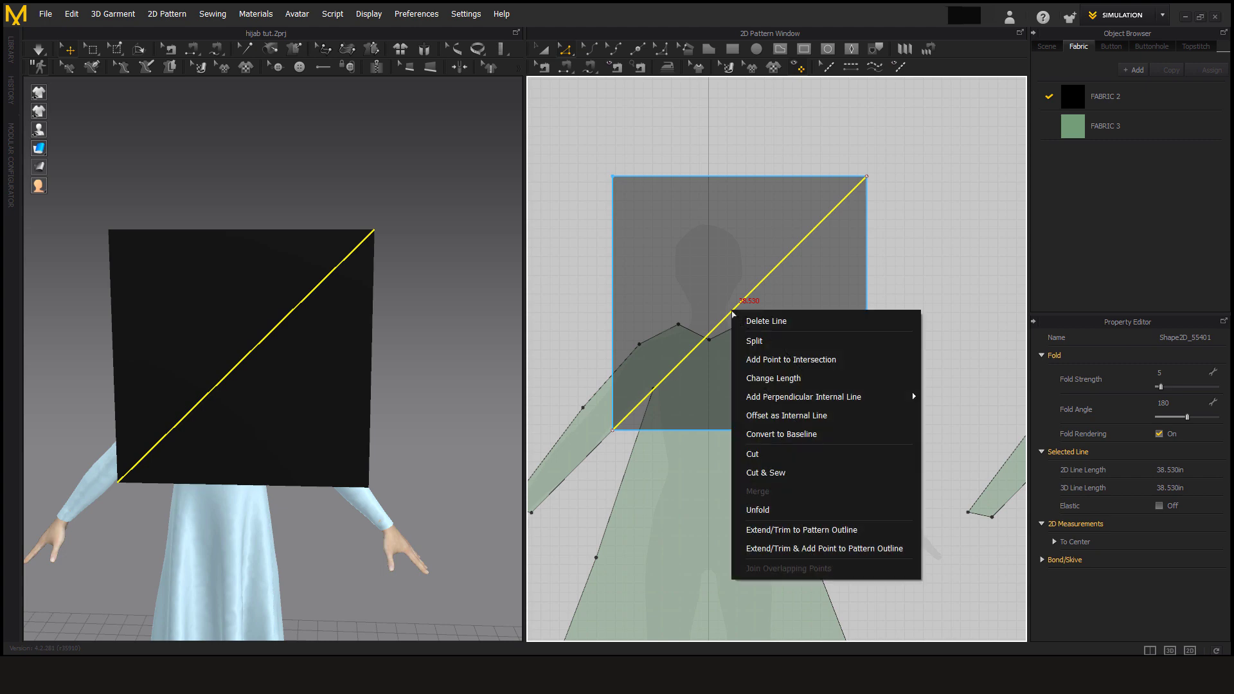
left_click(774, 453)
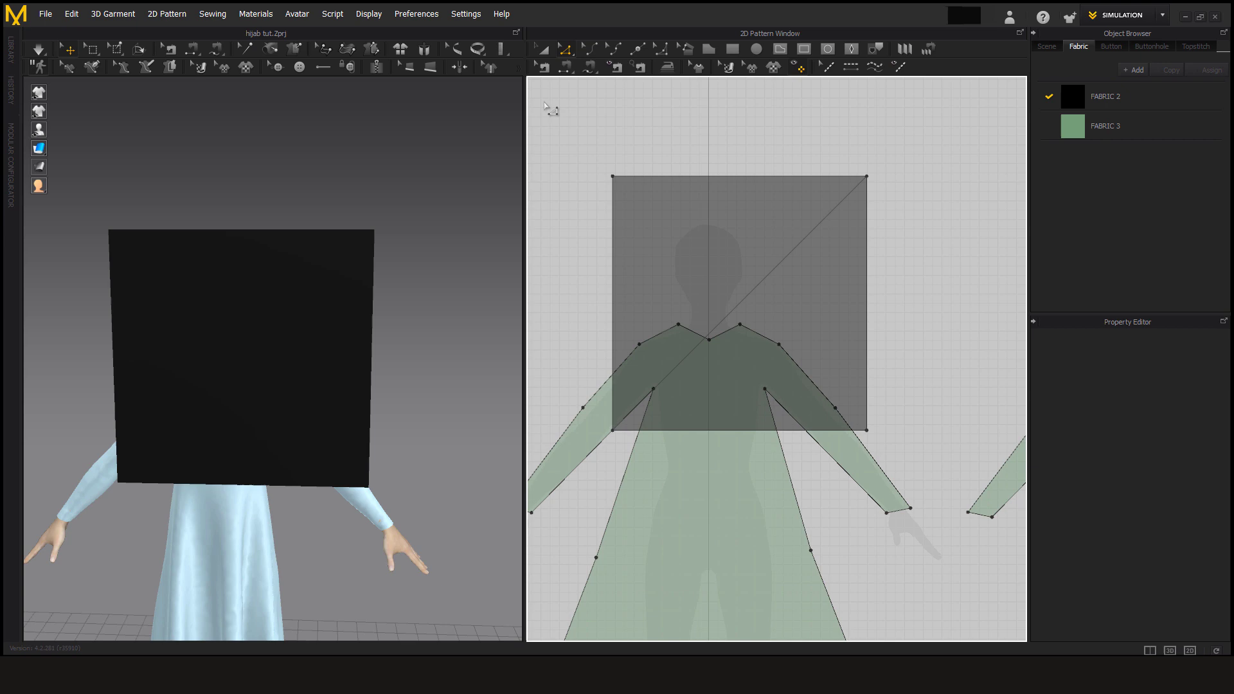
left_click(542, 49)
left_click(804, 411)
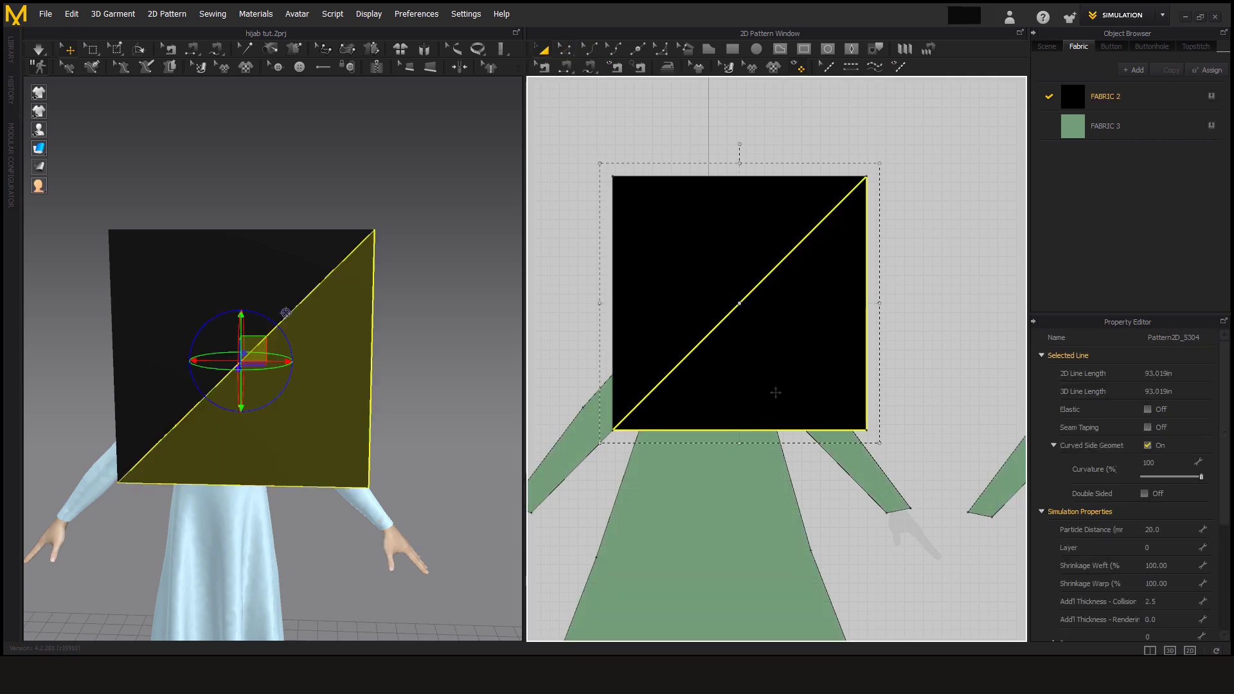
key("Delete")
Step: Rotate the remaining triangle in both 2D and 3D so its longest edge lies horizontally at the base
left_click(706, 288)
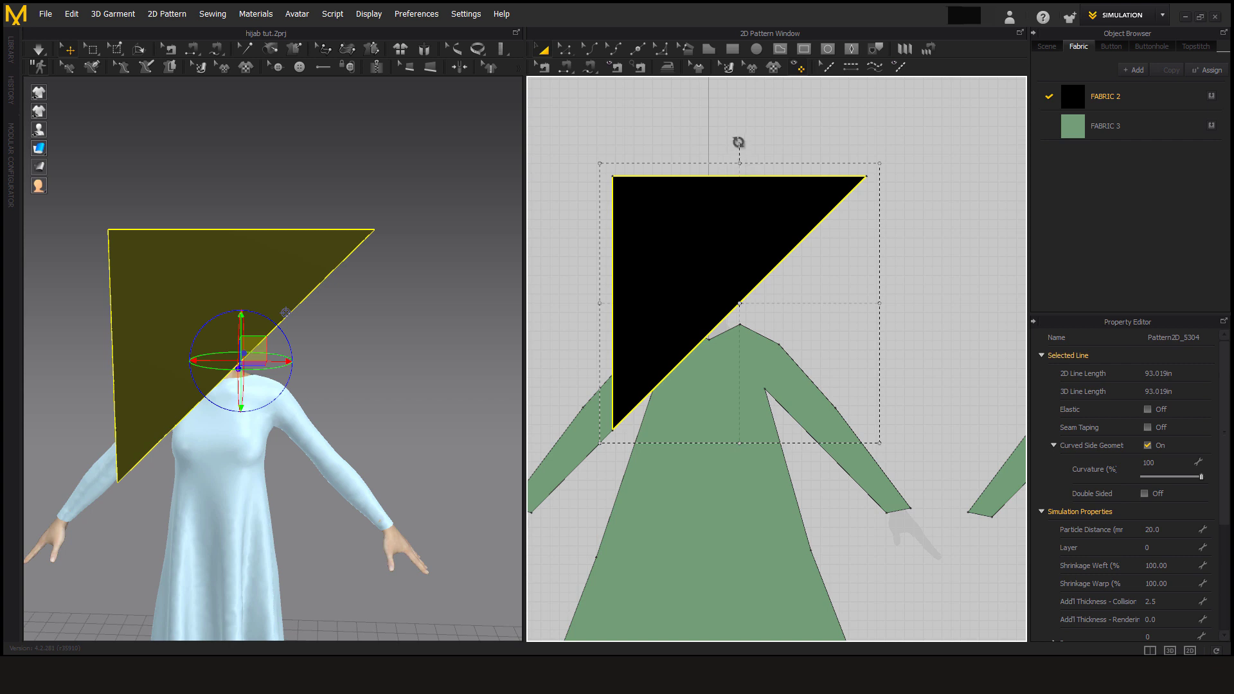
left_click_drag(738, 144, 796, 252)
scroll(798, 297, "up", 5)
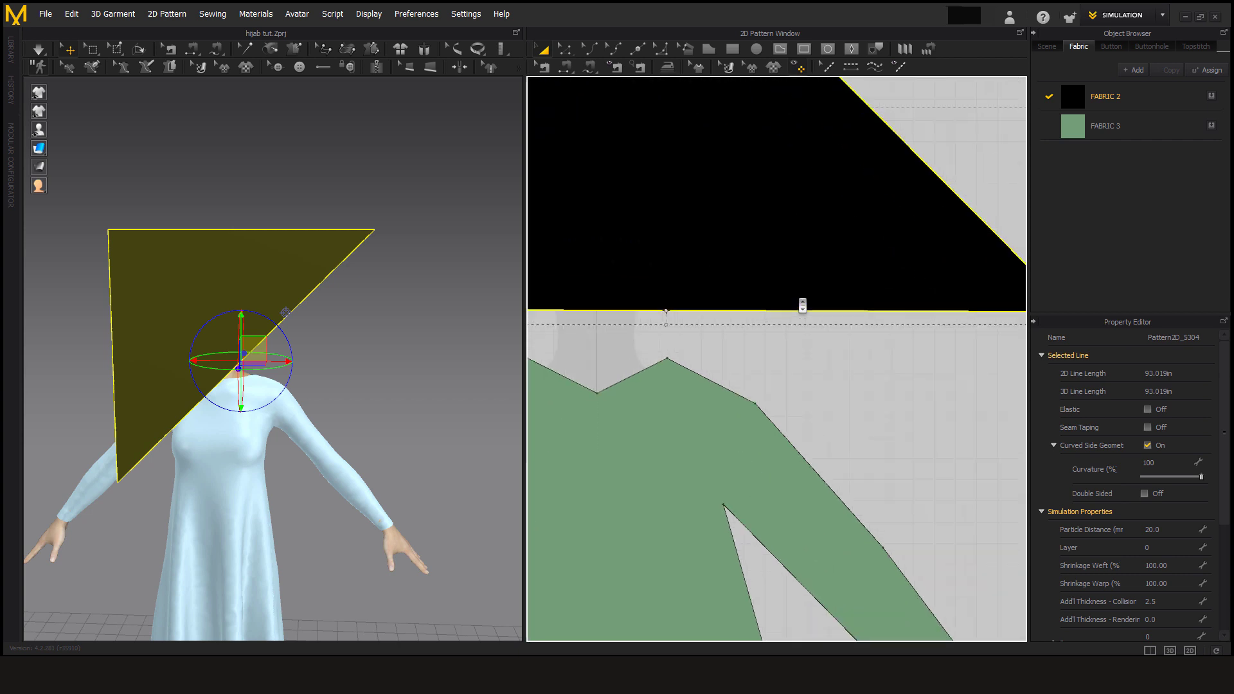
scroll(785, 386, "down", 4)
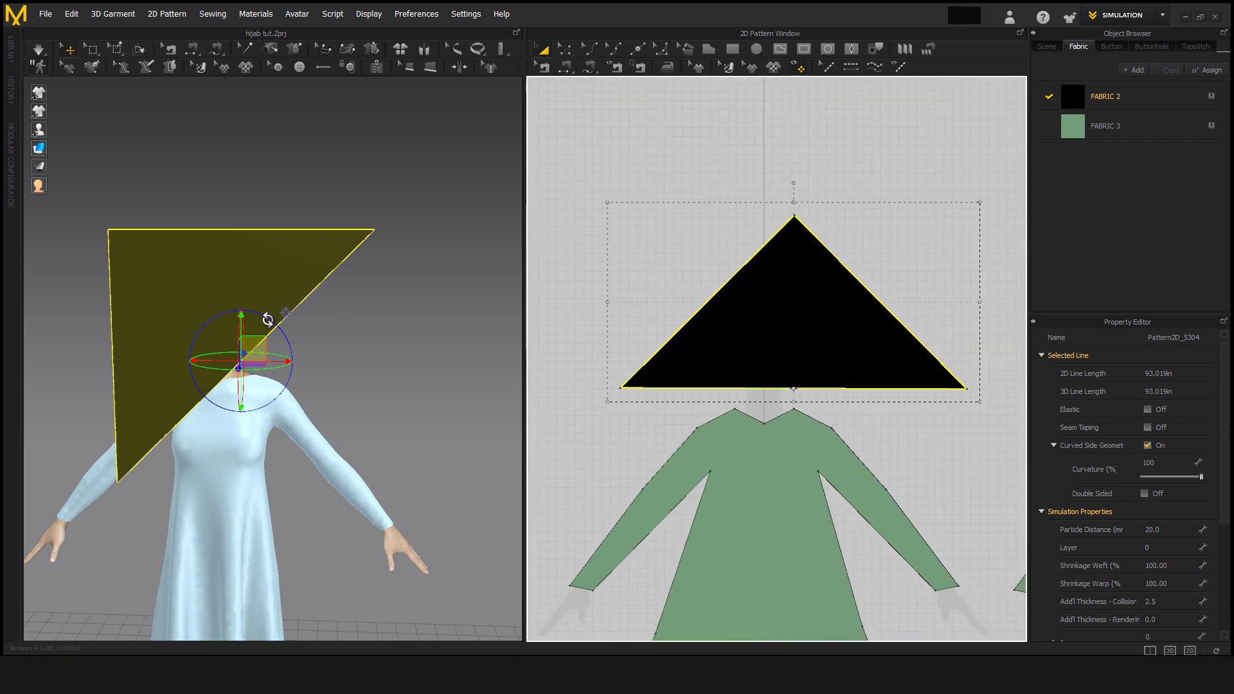
left_click_drag(265, 322, 277, 351)
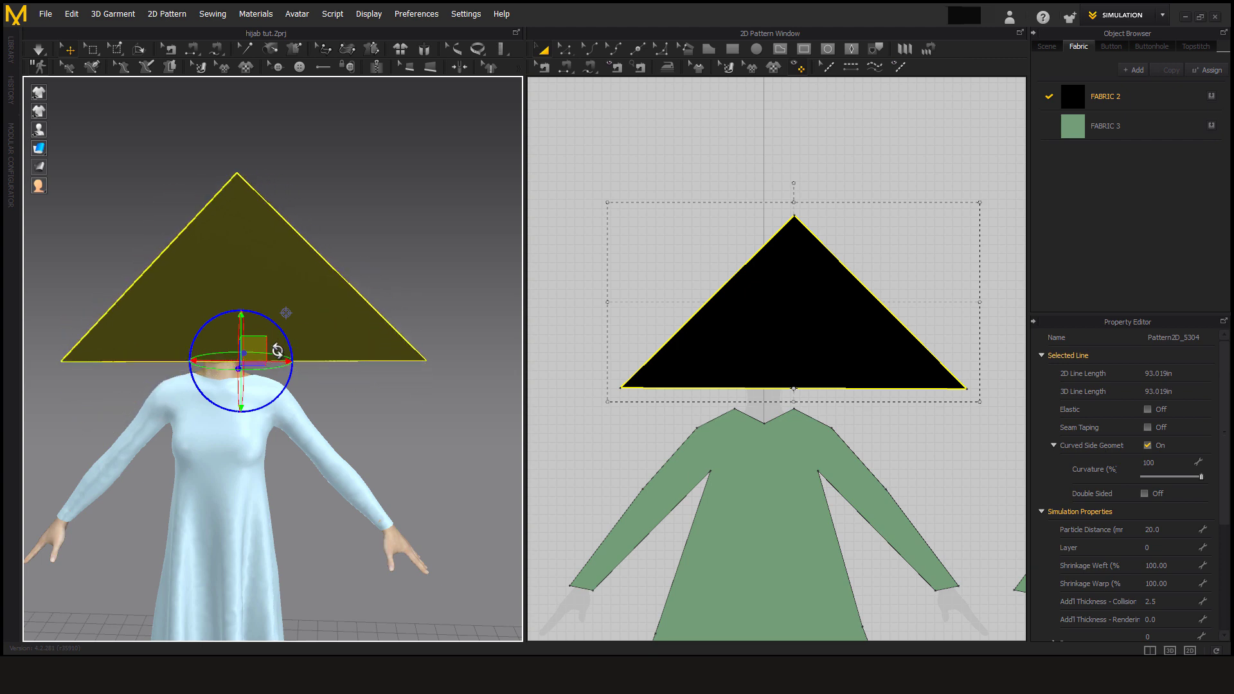
Step: Tilt the triangle in 3D until it lies flat and horizontal, with its apex pointing behind the avatar
right_click_drag(274, 418, 171, 447)
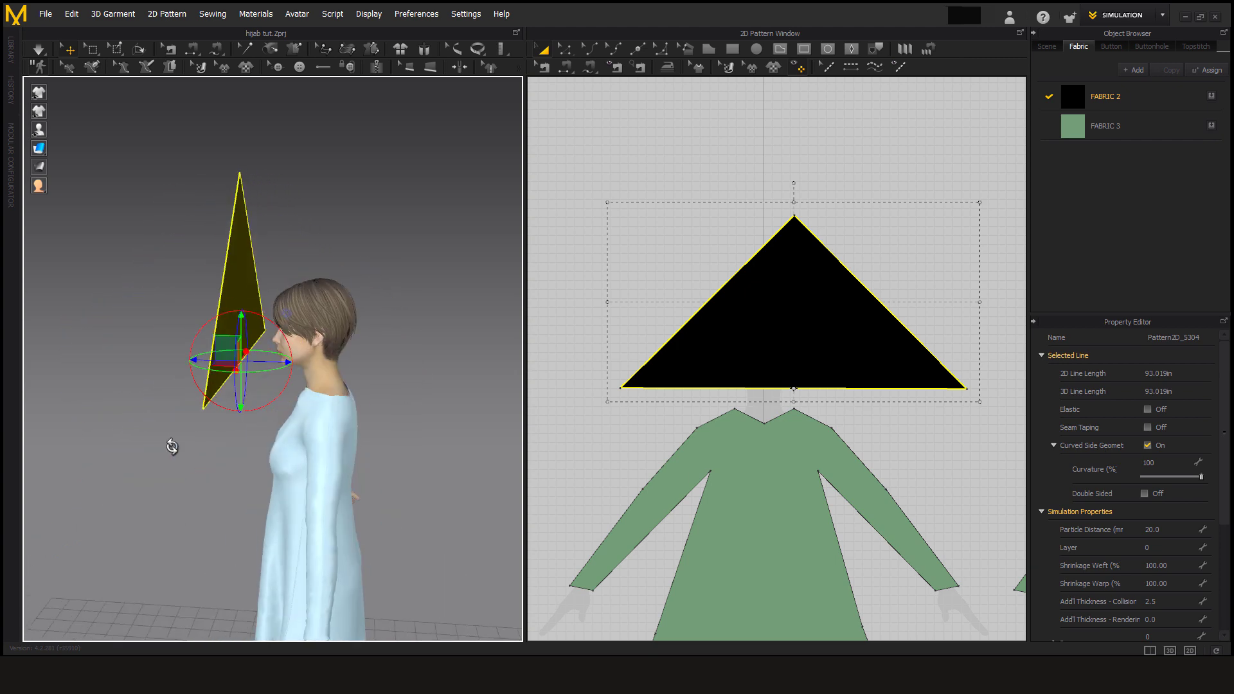
left_click_drag(259, 317, 290, 424)
right_click_drag(291, 424, 288, 424)
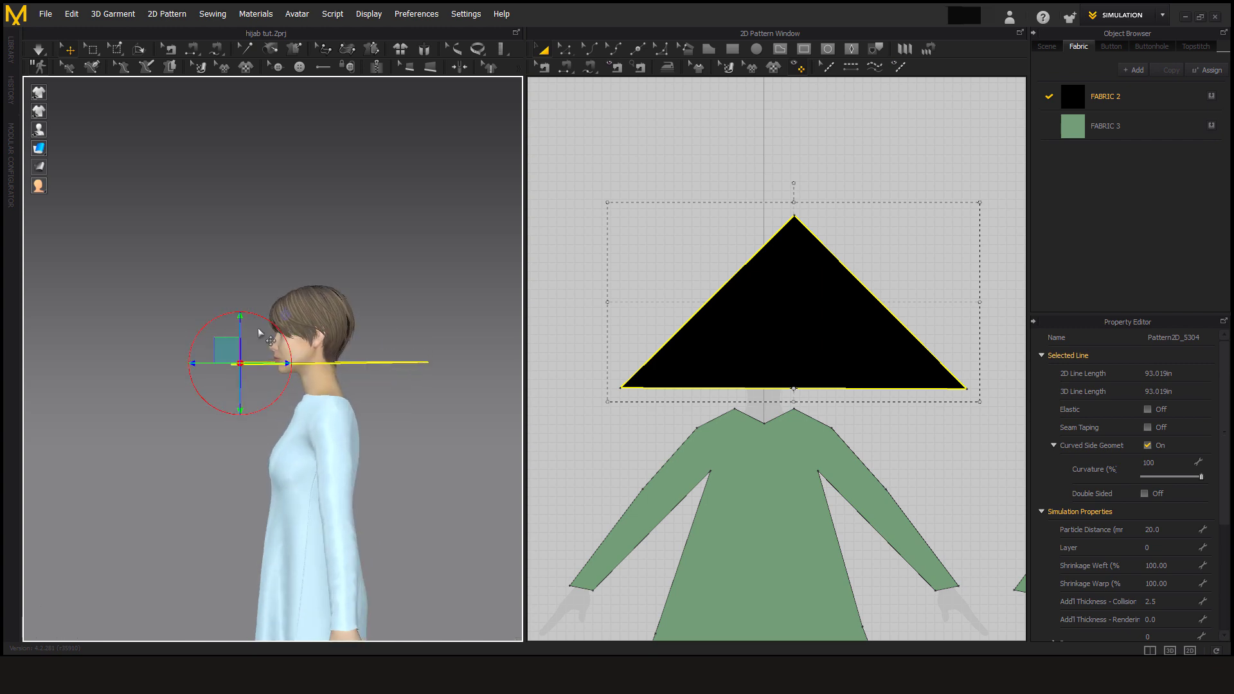
Step: Raise the flat triangle in 3D to just above the avatar's head and shift it sideways to center it there
right_click_drag(238, 324, 270, 389)
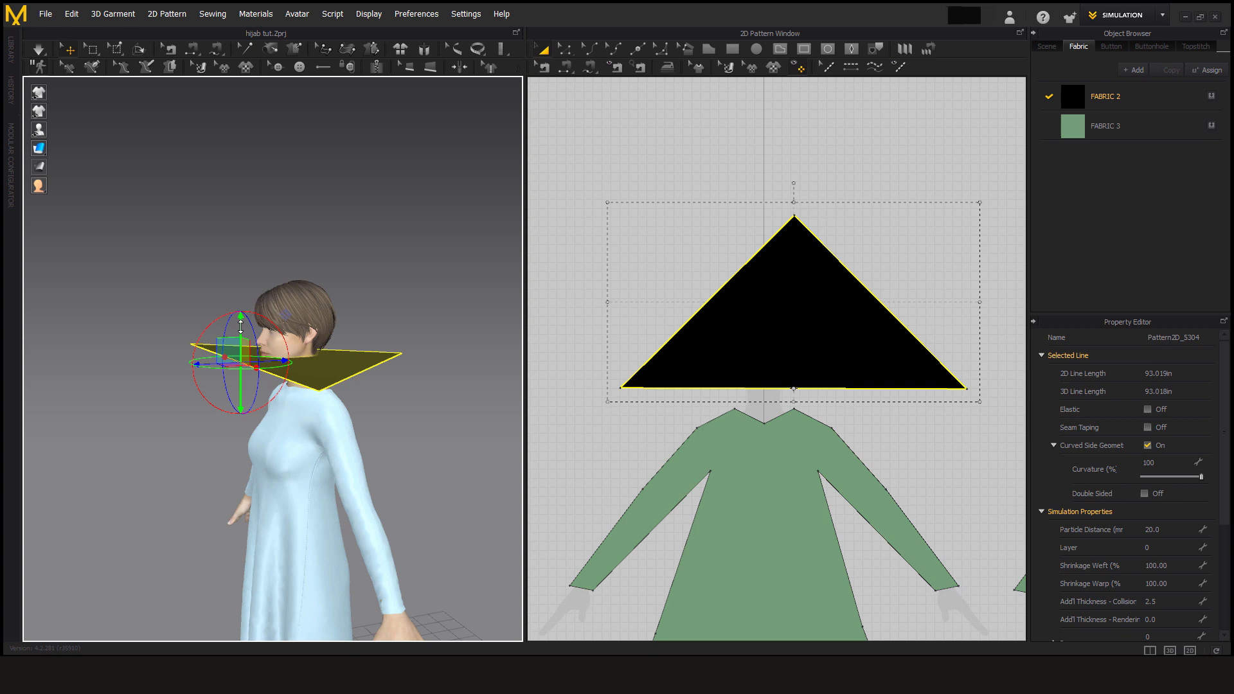
left_click_drag(241, 327, 240, 239)
right_click_drag(229, 336, 261, 357)
left_click_drag(262, 293, 292, 291)
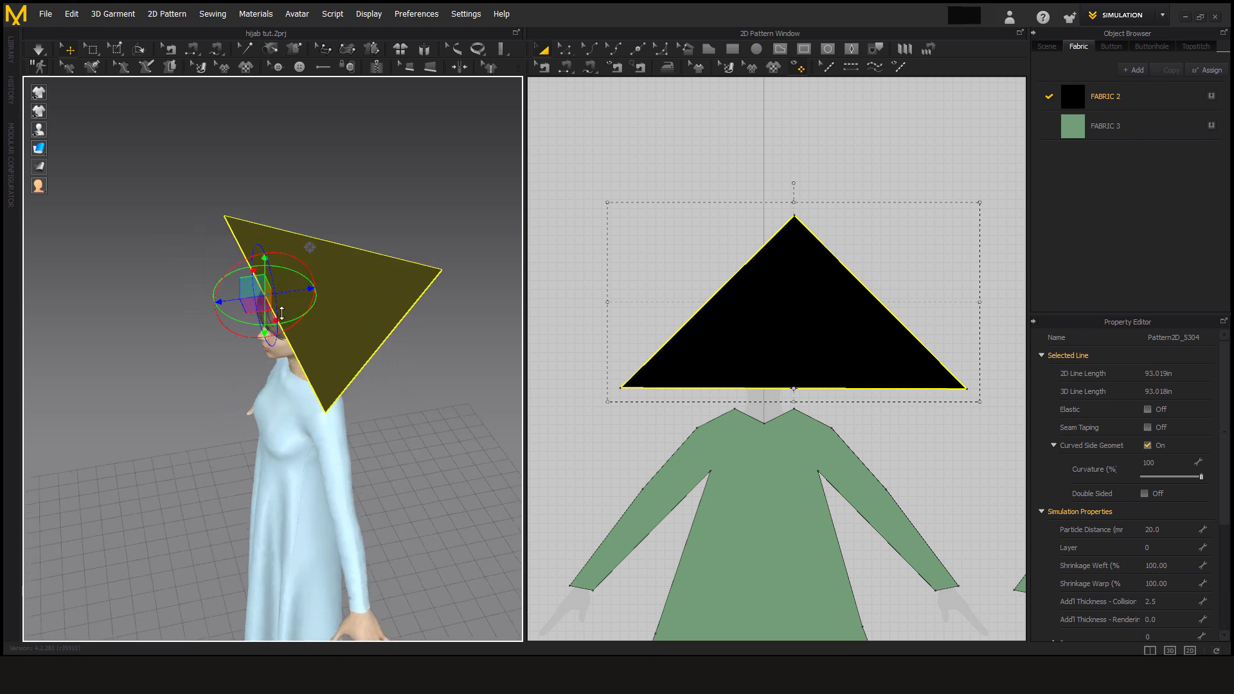
right_click_drag(282, 313, 345, 327)
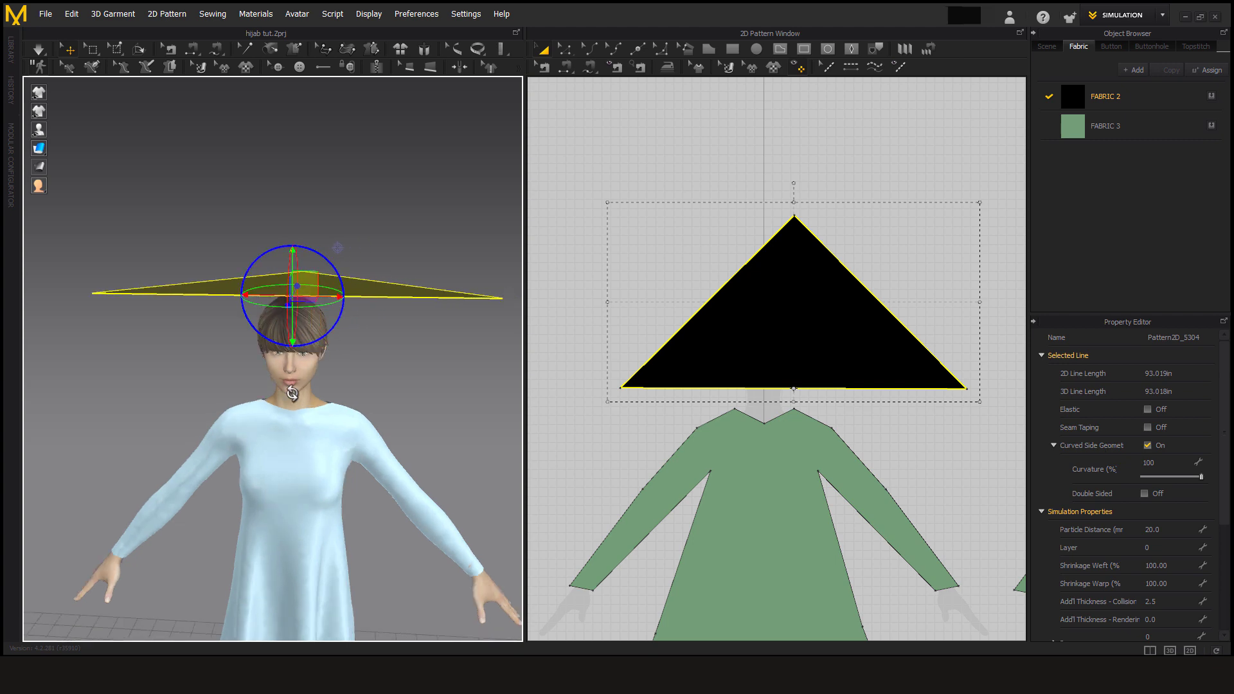
right_click_drag(294, 394, 198, 457)
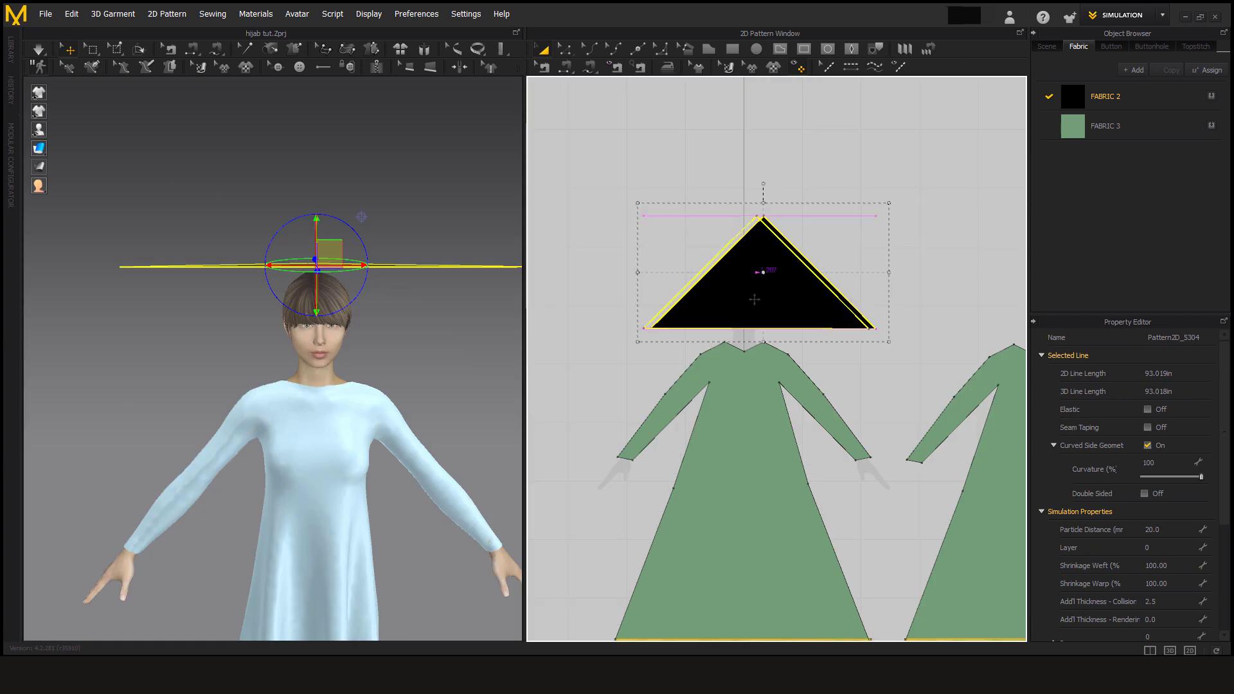
Step: Enlarge the triangle to a perimeter of about 120.9 in and center it on the avatar's vertical centre line in 2D
left_click_drag(754, 300, 735, 299)
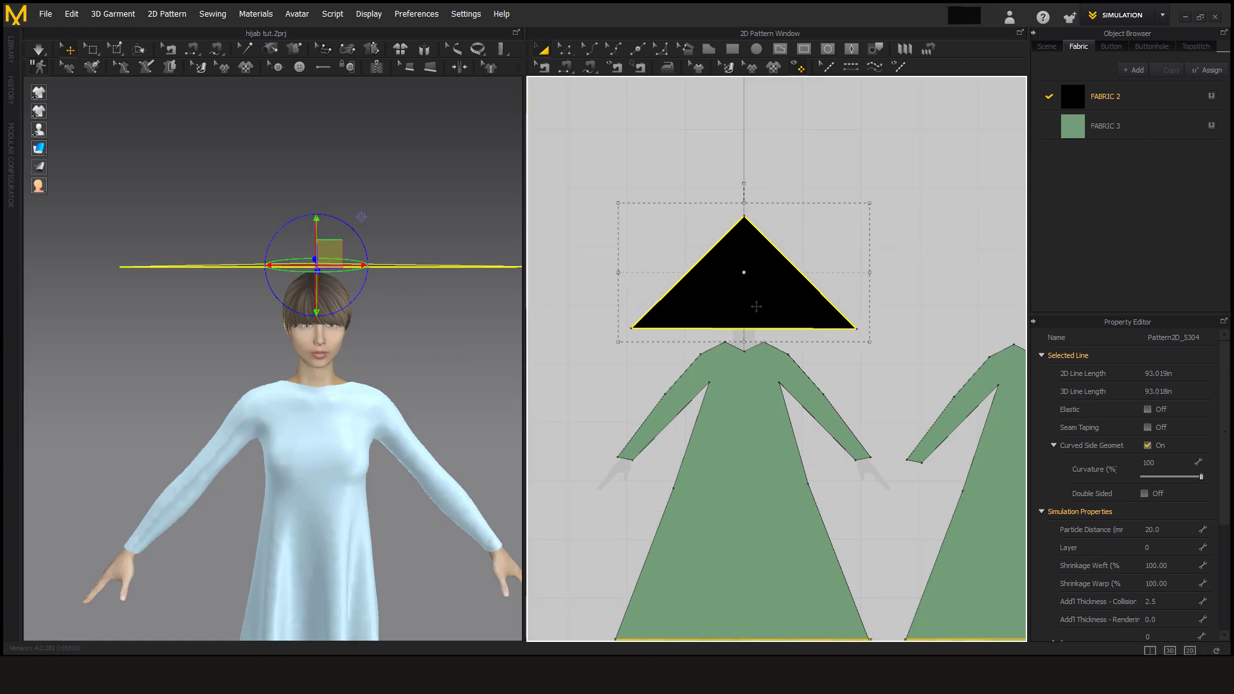
scroll(764, 351, "up", 2)
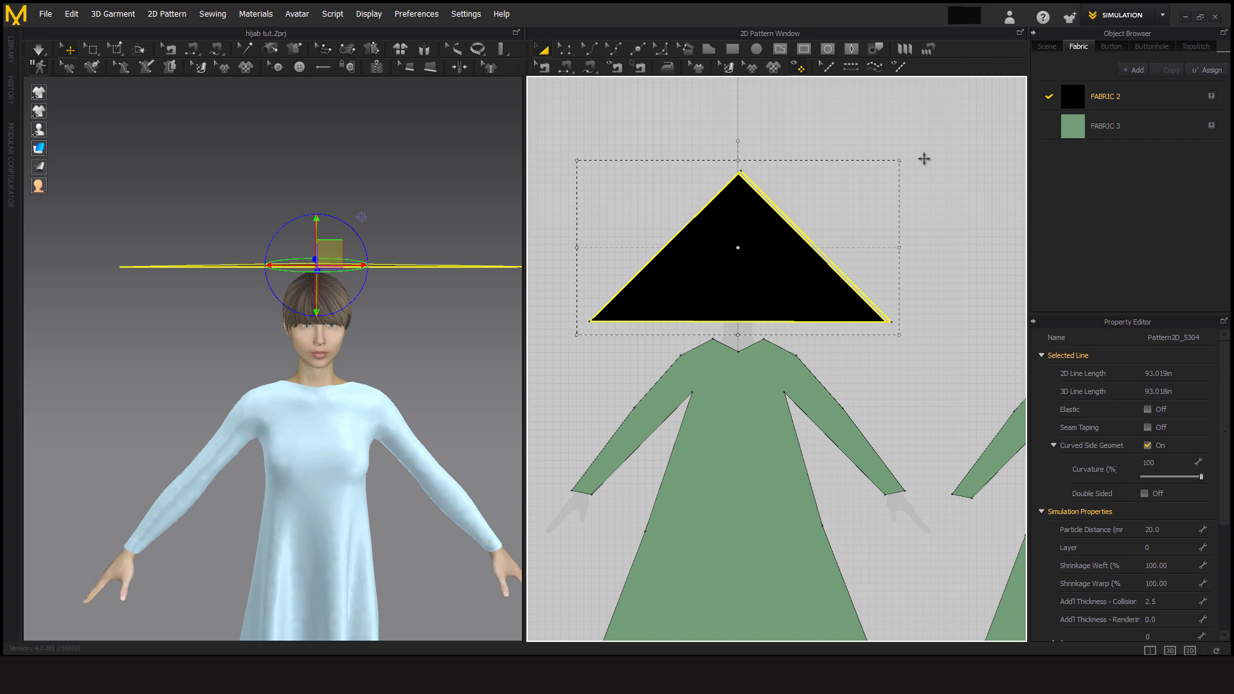
left_click_drag(924, 159, 1036, 119)
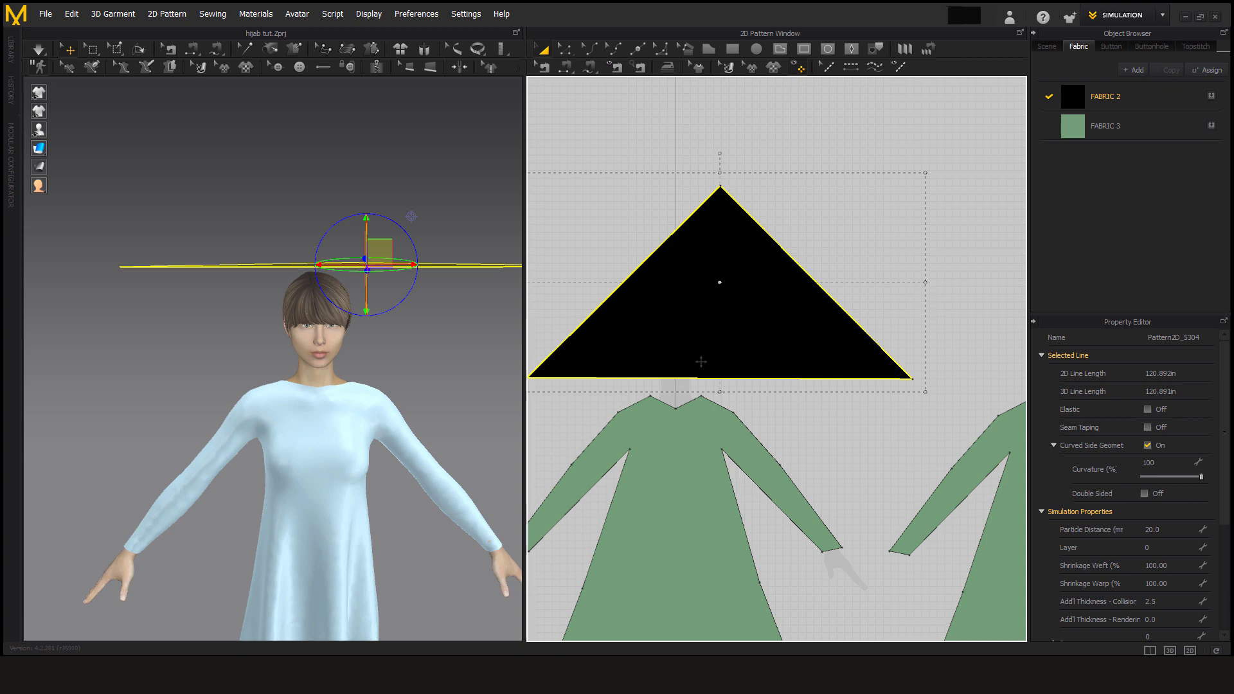
left_click_drag(720, 350, 675, 349)
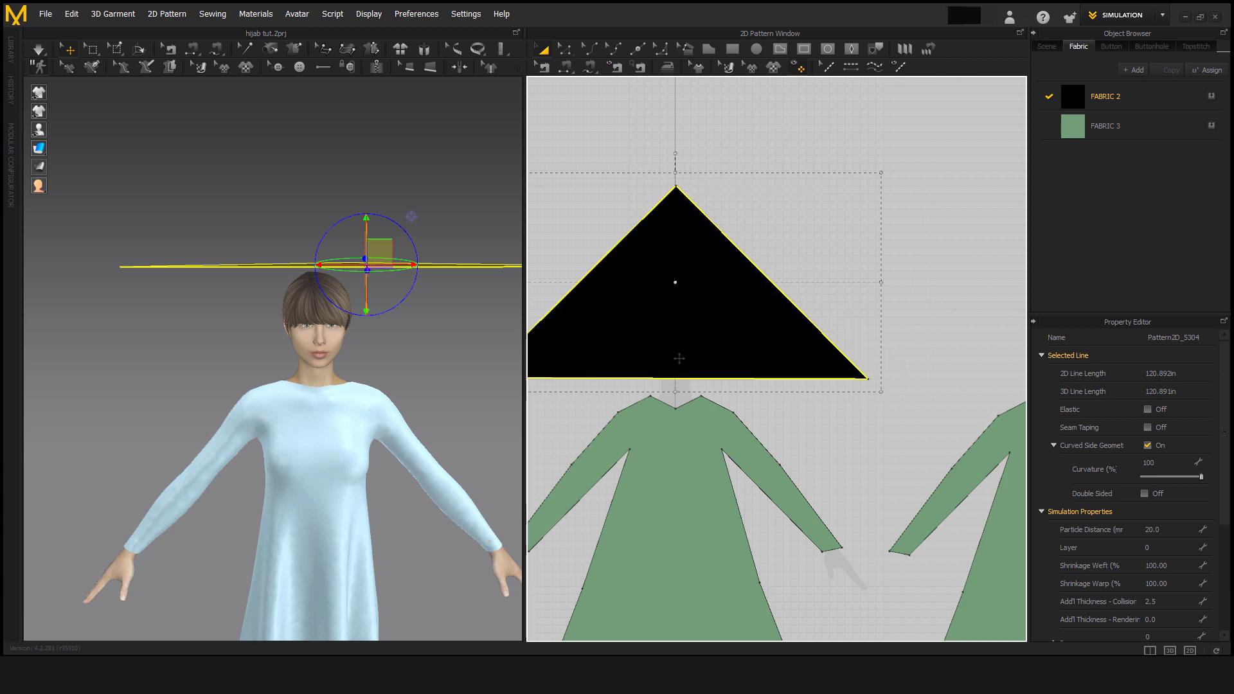
right_click_drag(360, 380, 409, 269)
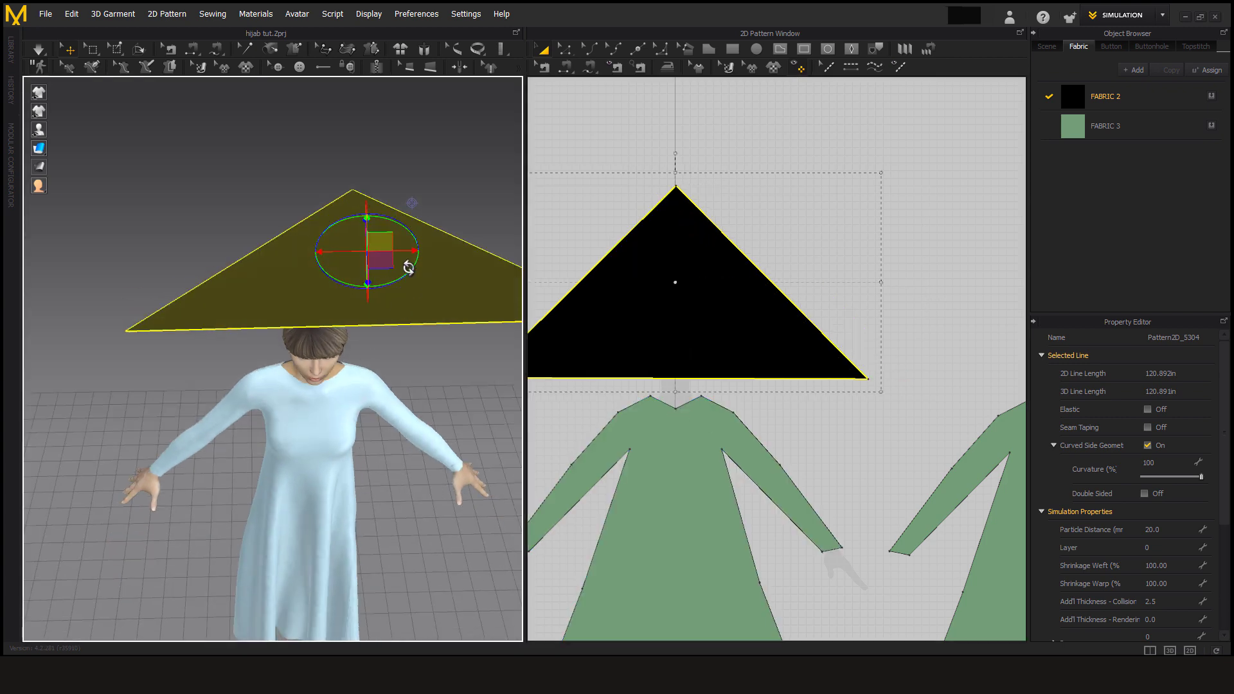
Step: Shift the flat triangle sideways in 3D until it is centered over the avatar's head
left_click_drag(409, 254, 360, 250)
right_click_drag(379, 427, 416, 413)
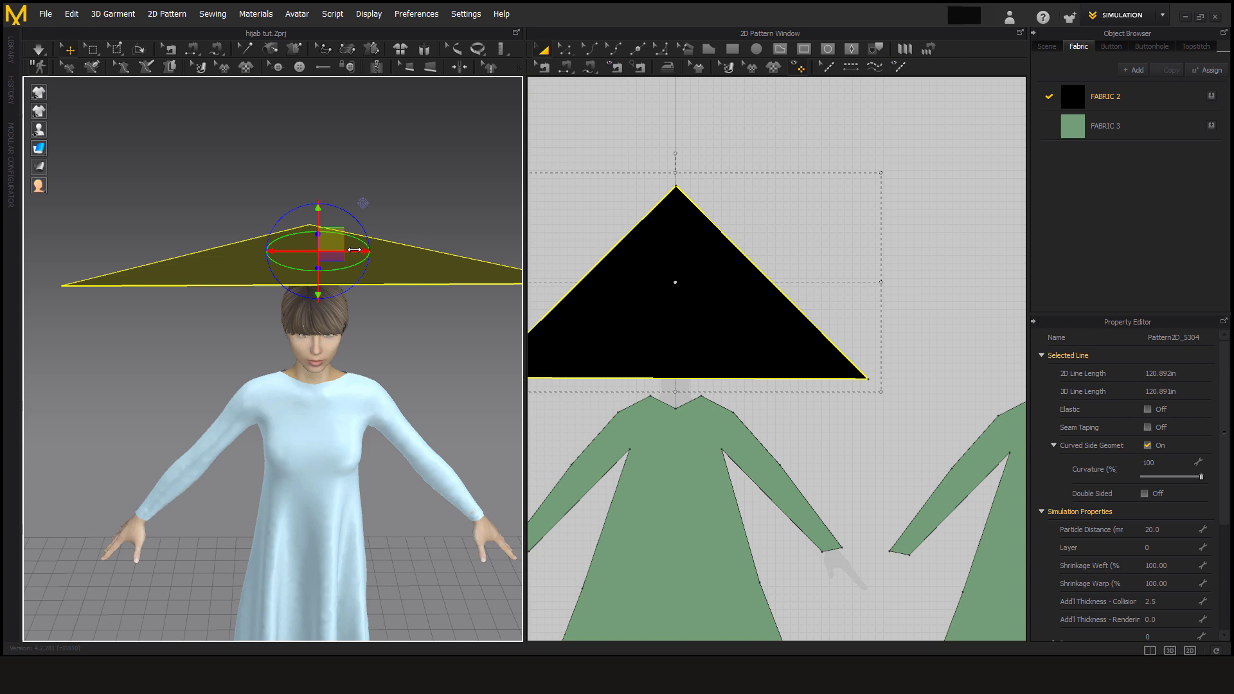
left_click_drag(351, 252, 349, 251)
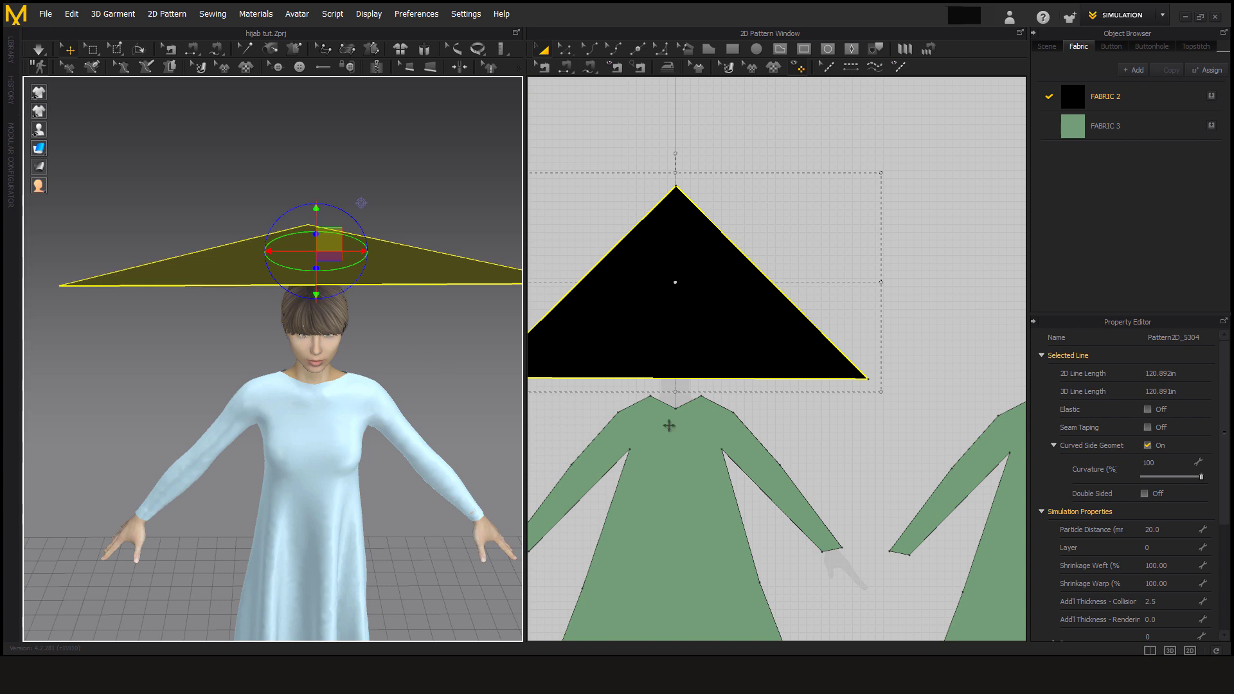
Step: Split the triangle's base edge at its midpoint with a Uniform Split into two equal segments
middle_click_drag(678, 442, 791, 387)
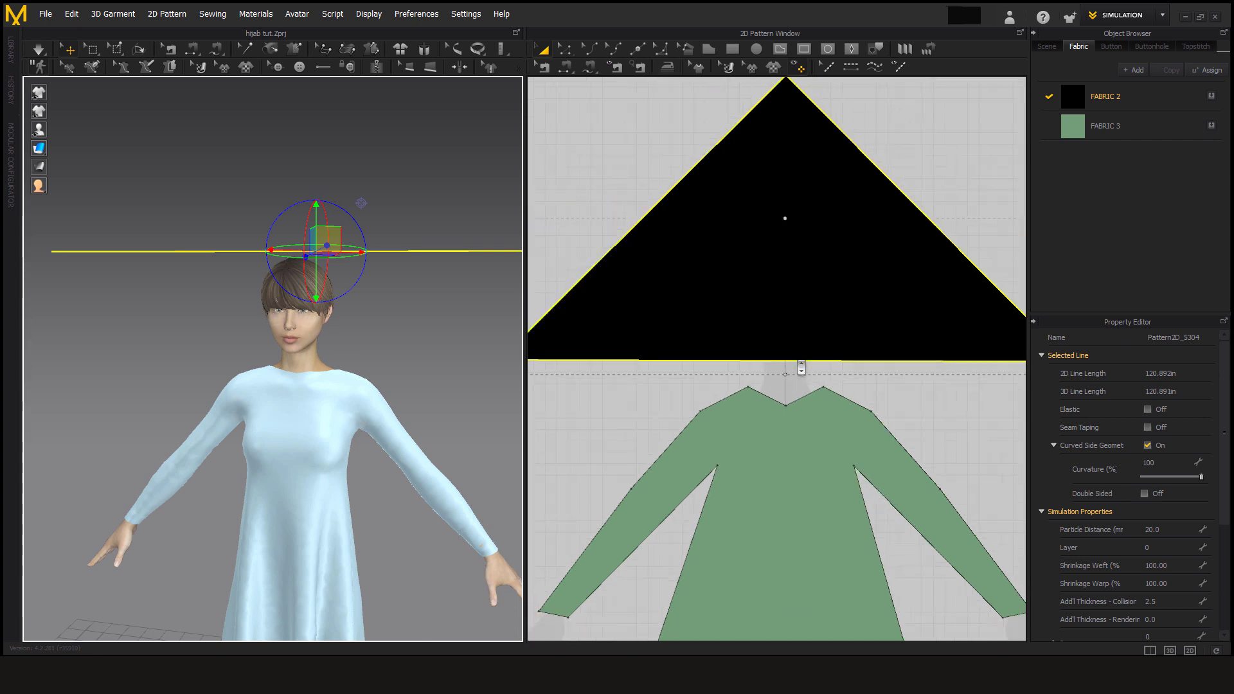
scroll(799, 367, "down", 2)
middle_click_drag(771, 388, 763, 383)
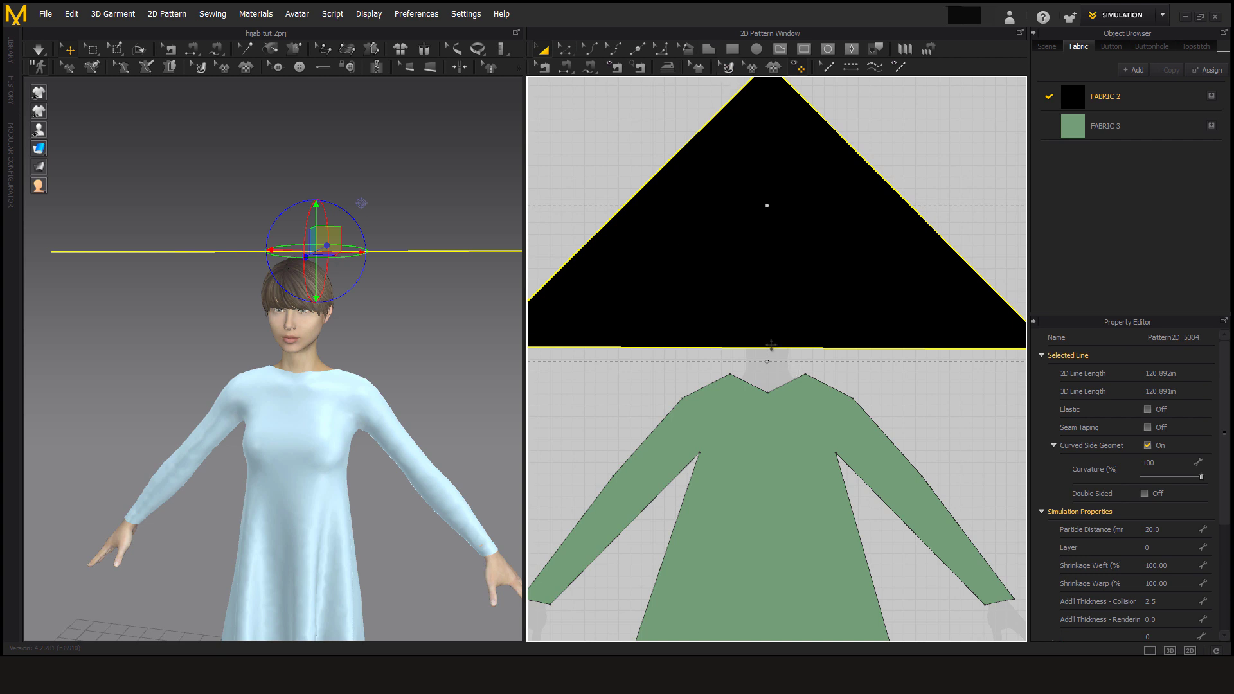
left_click(565, 49)
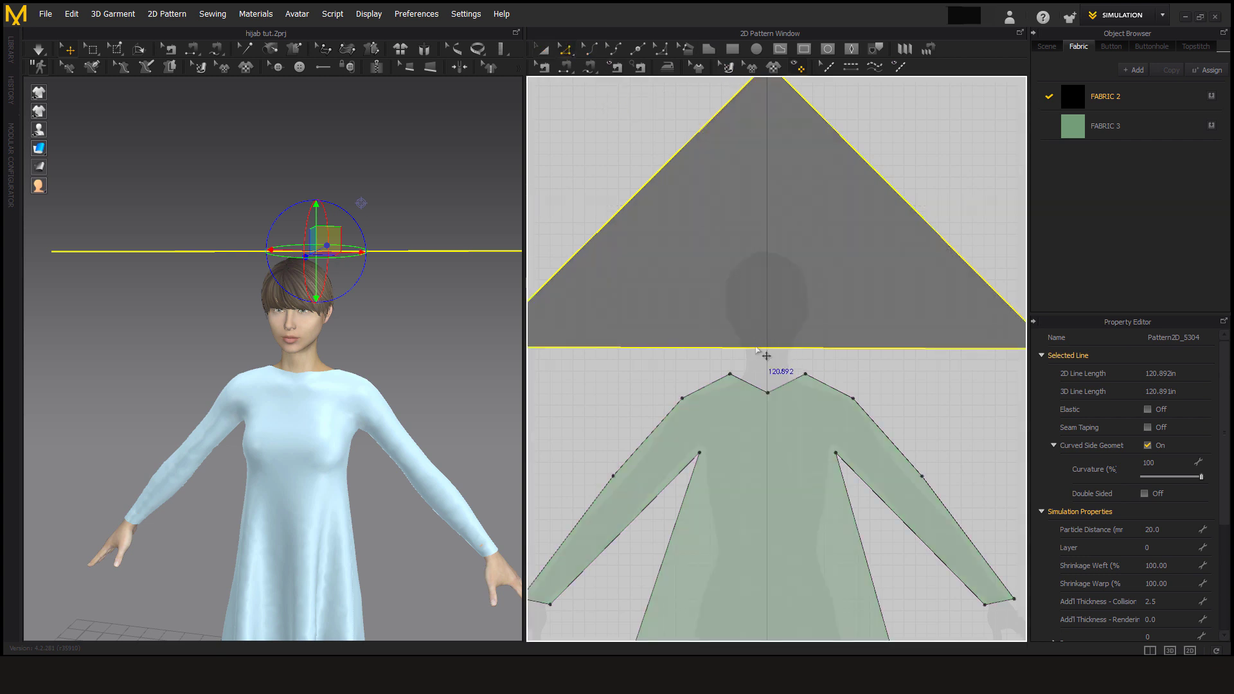
left_click(757, 348)
right_click(757, 349)
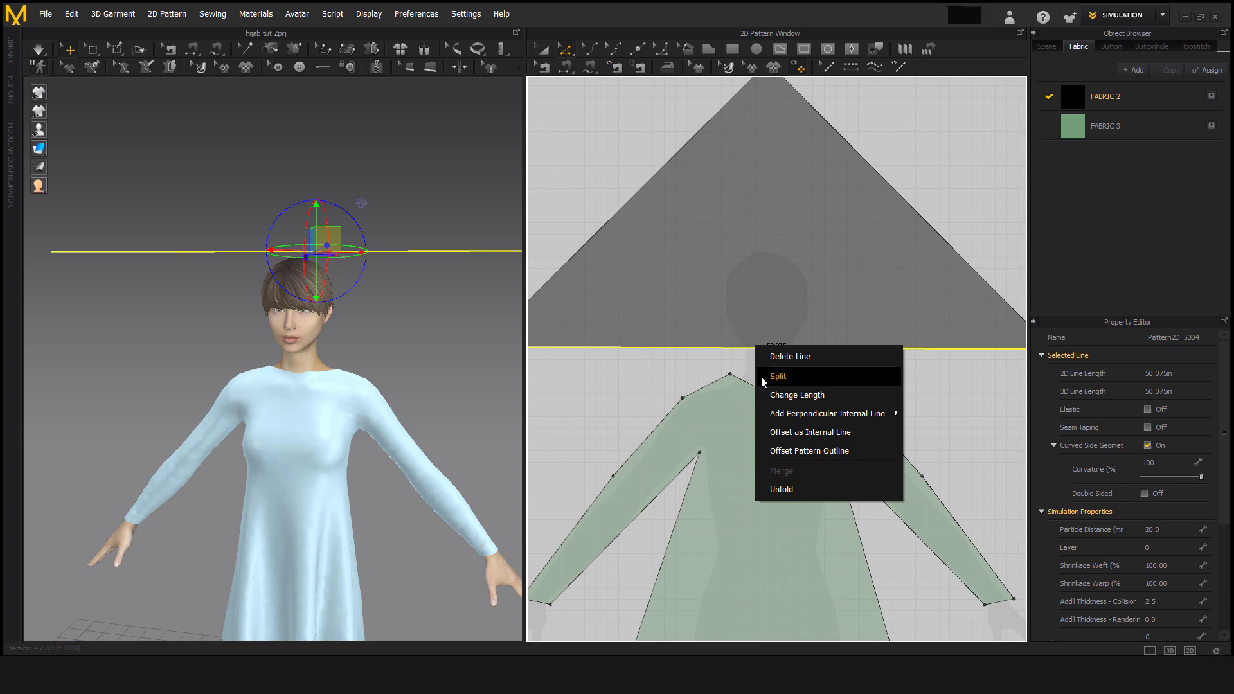
left_click(761, 377)
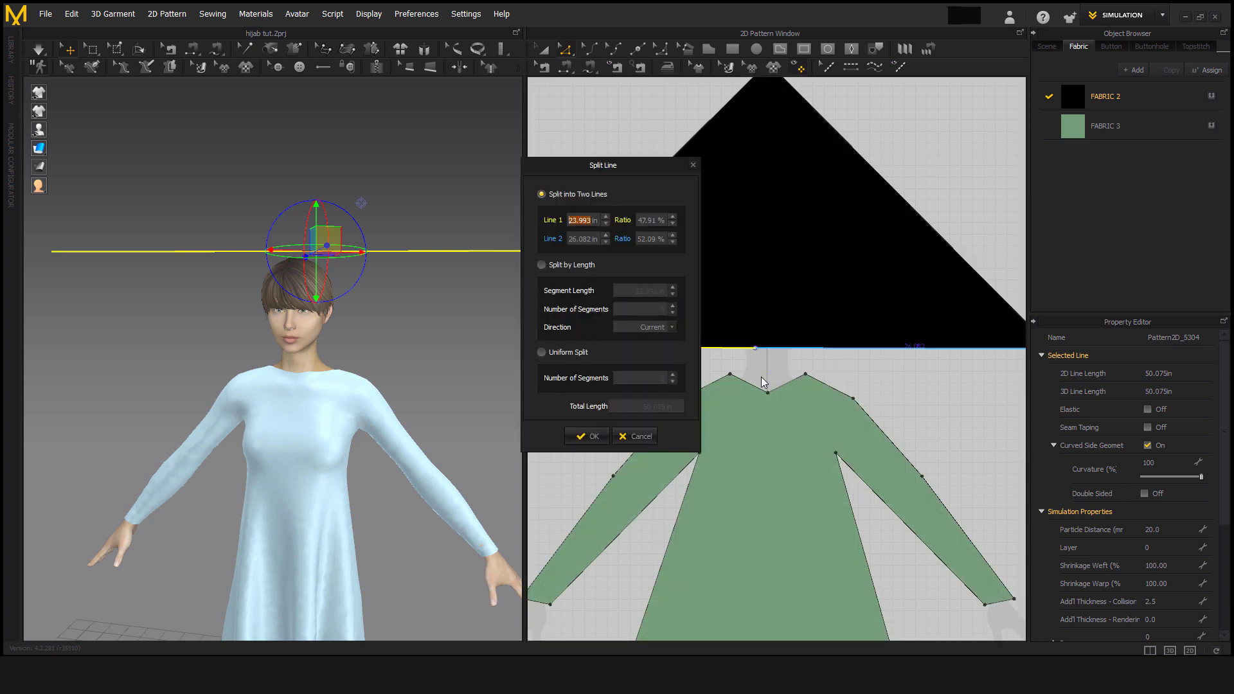
left_click(547, 352)
left_click(588, 436)
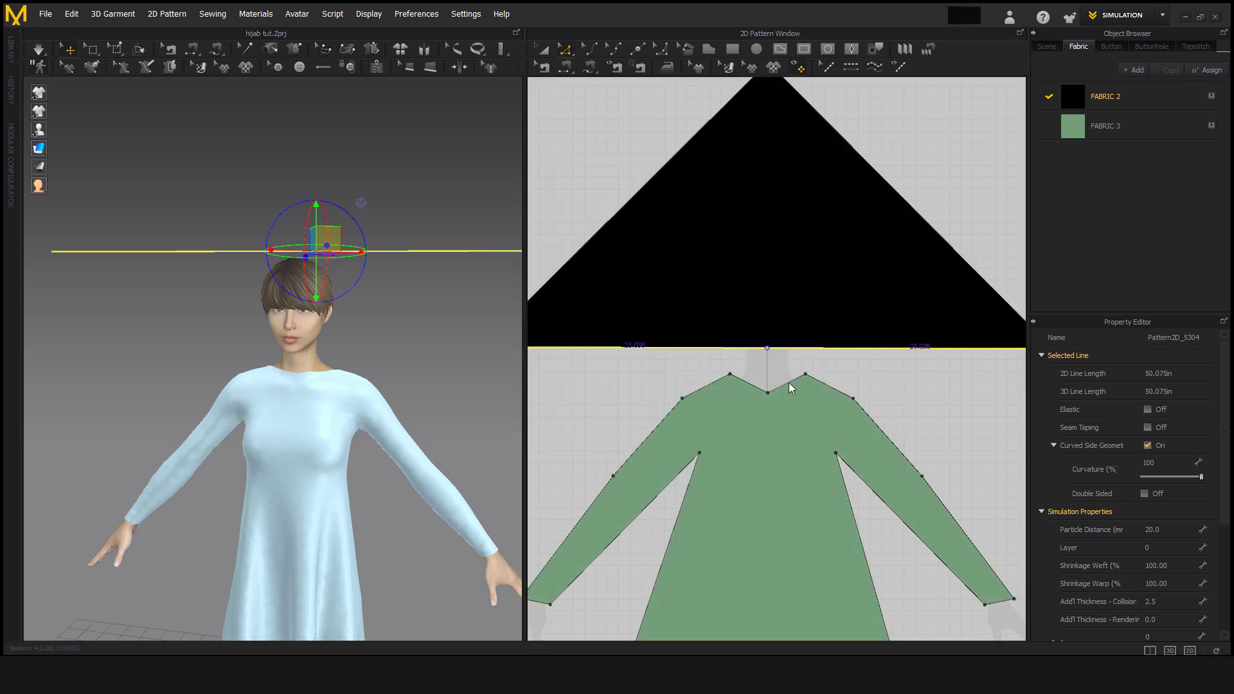
Step: Split the left half of the base edge 5 in from the midpoint
key("g")
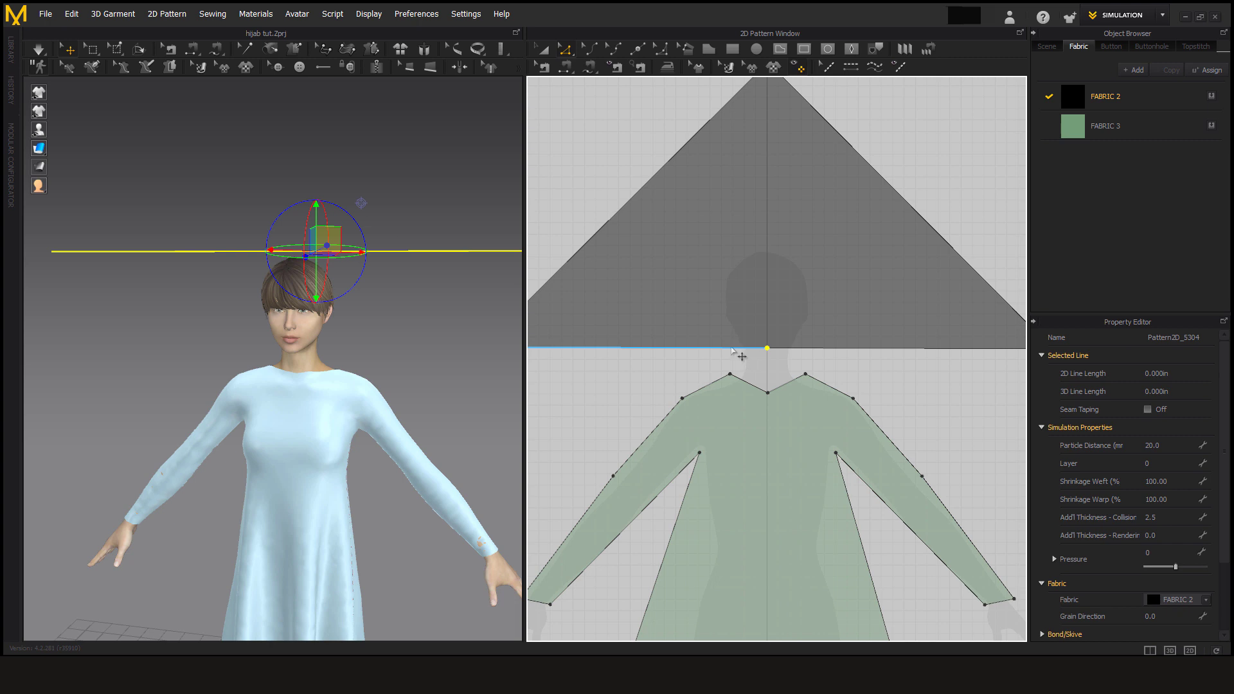
left_click(732, 348)
right_click(733, 348)
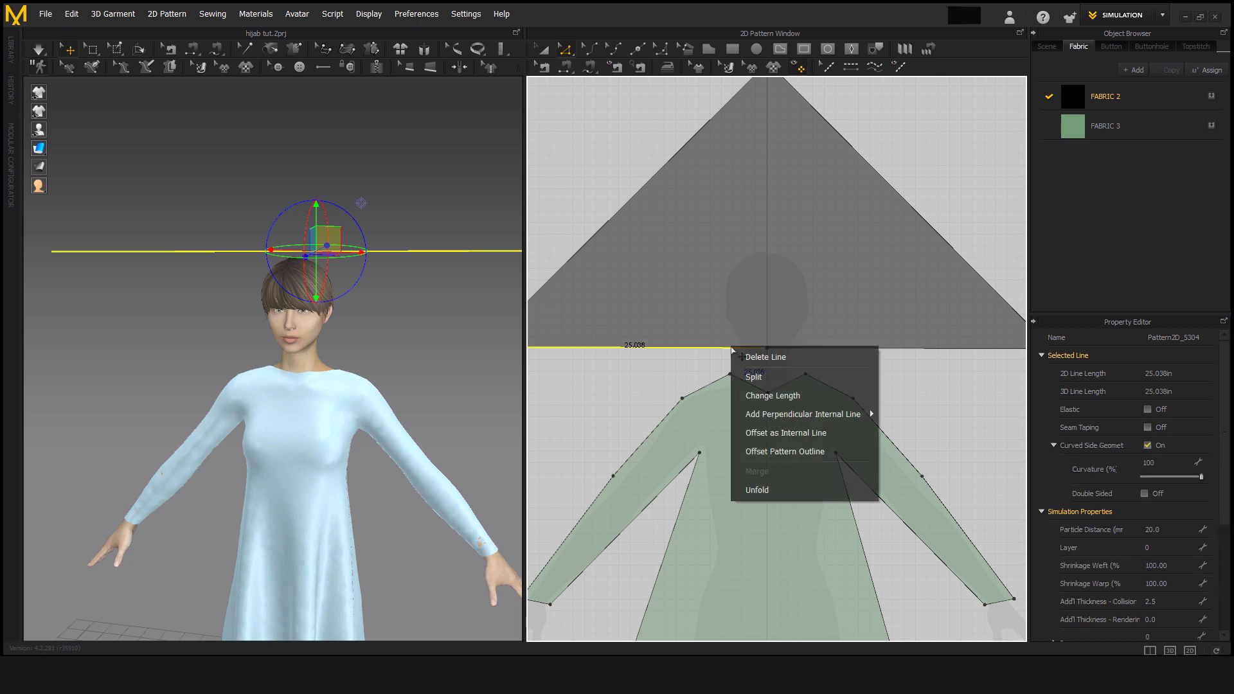
left_click(753, 377)
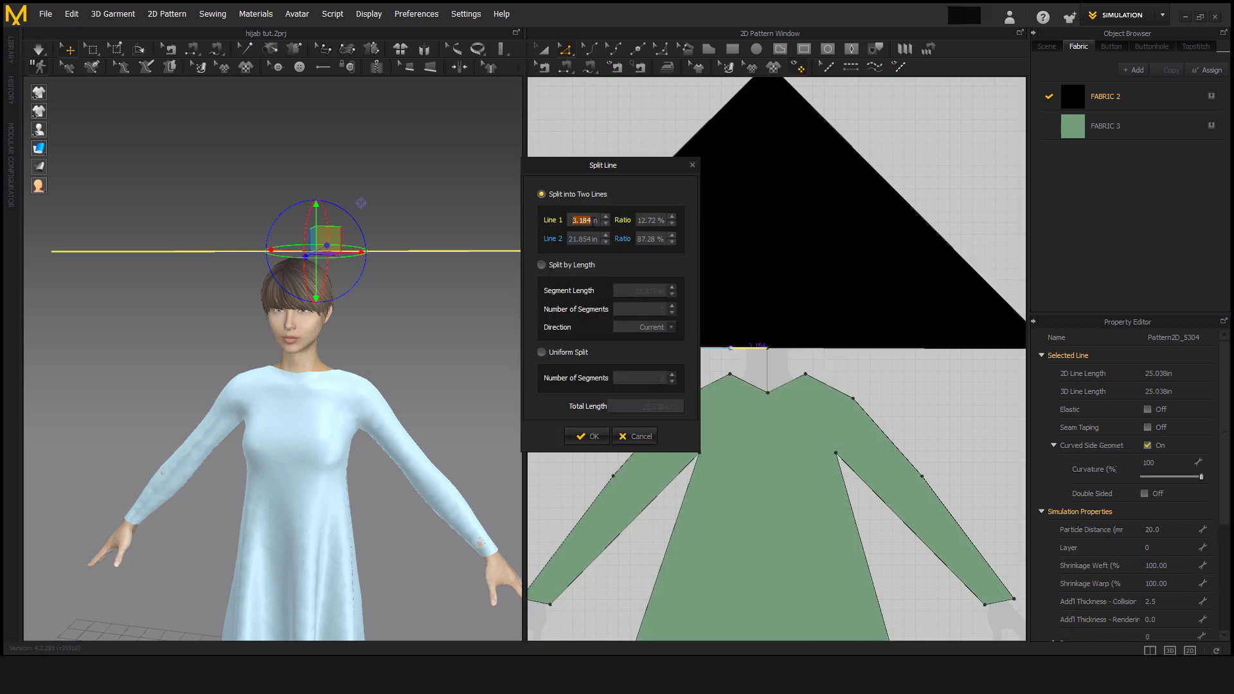
type("5")
left_click(592, 436)
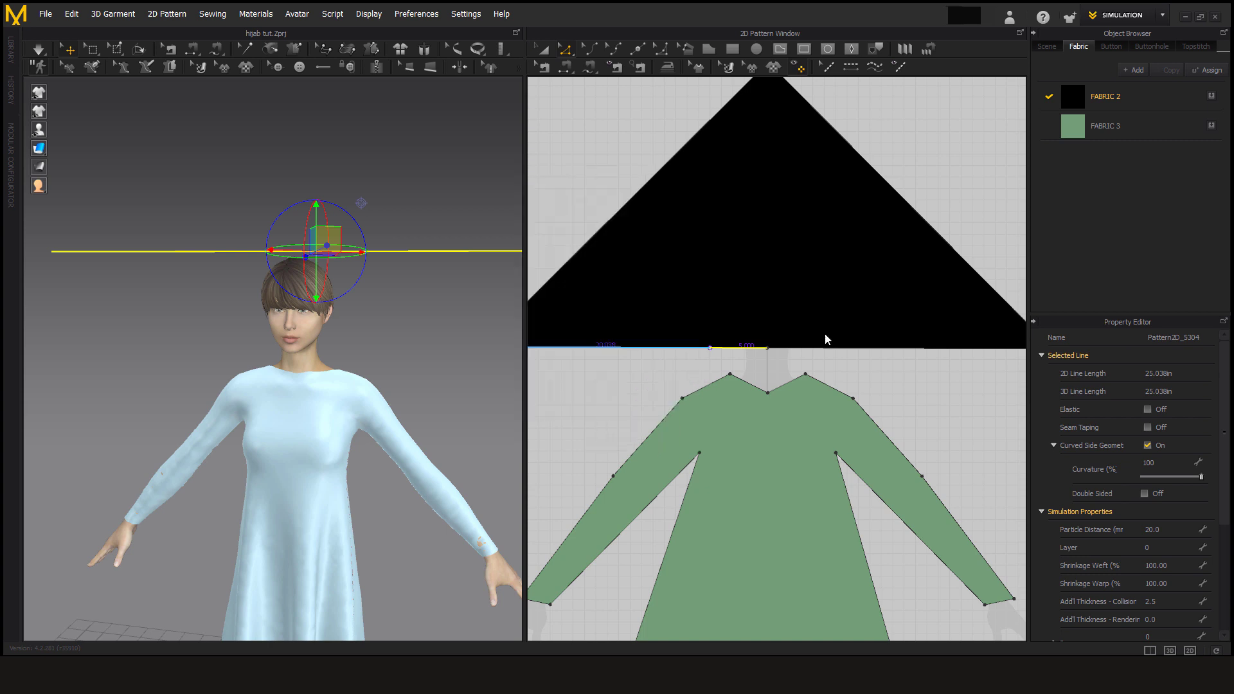
Step: Split the right half of the base edge into two lines, with the first line 4 in long from the midpoint
right_click(817, 351)
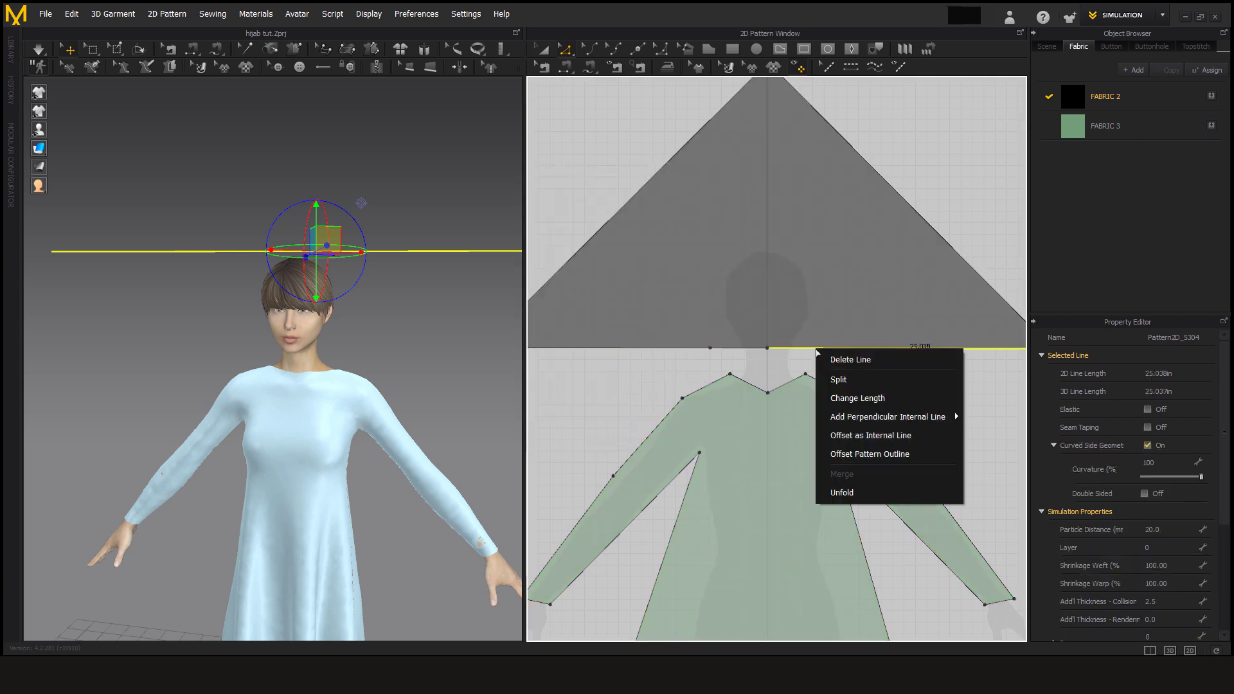
left_click(839, 379)
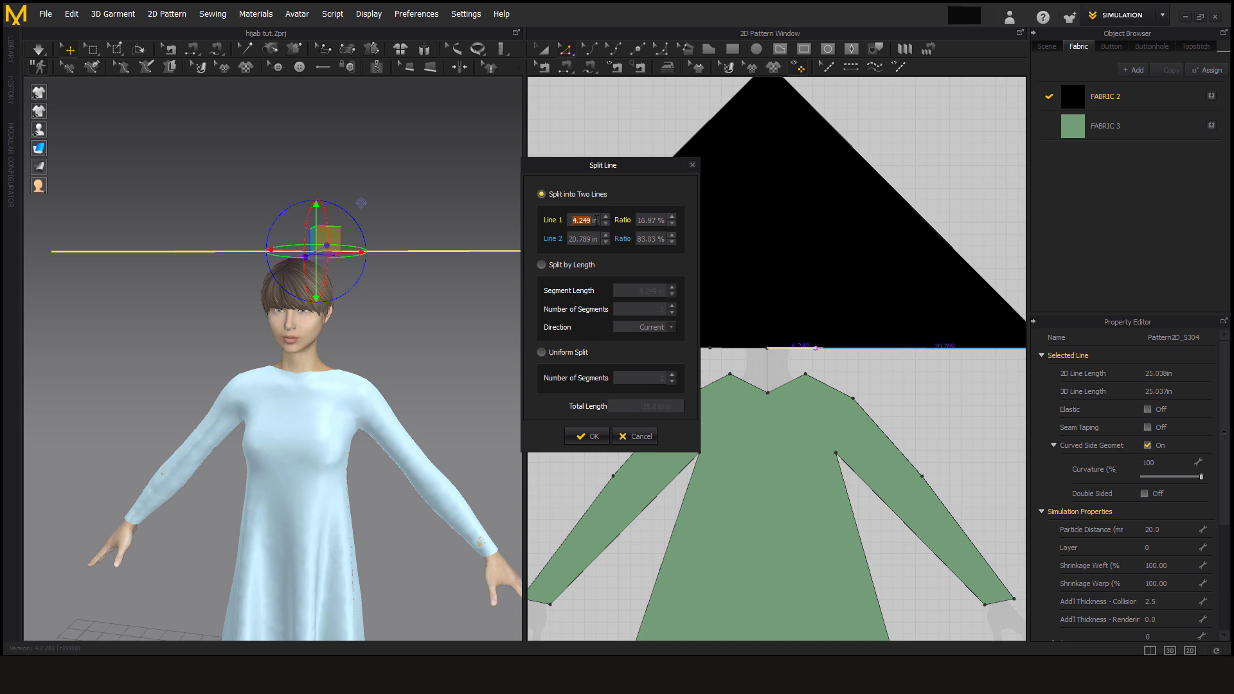
type("4")
left_click(592, 436)
Step: Delete the split point on the left half of the base edge and split that half 4 in from the midpoint instead
left_click(712, 349)
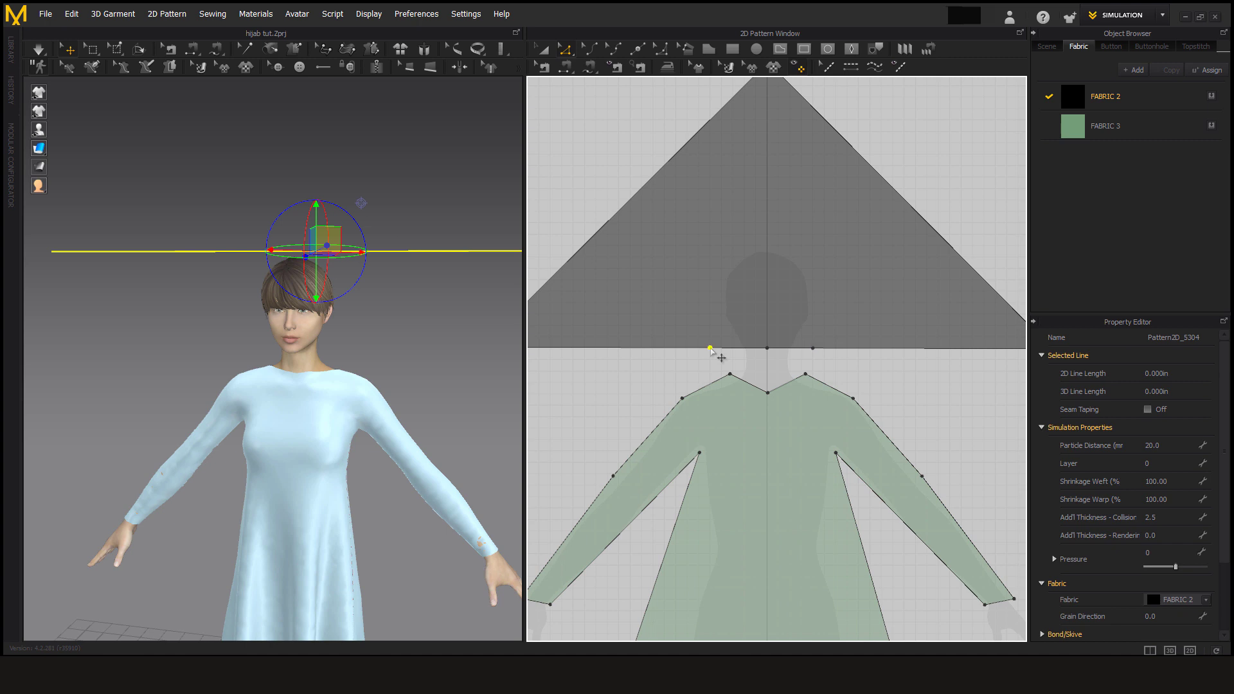
right_click(734, 346)
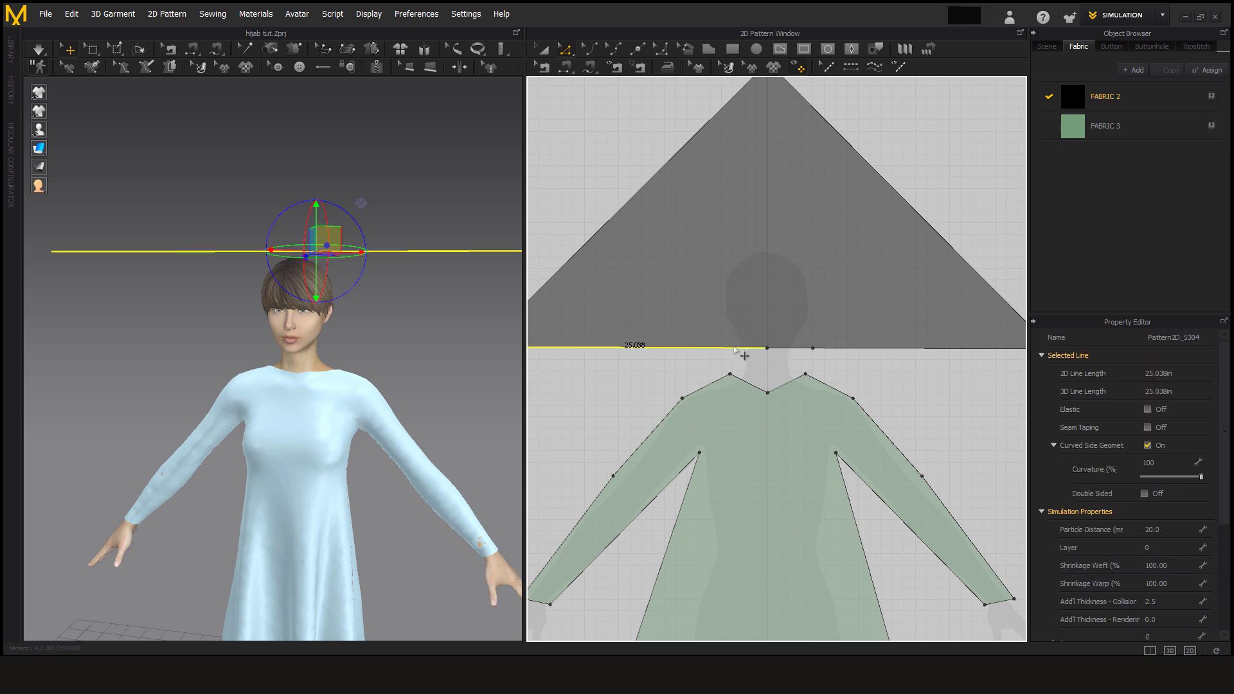
left_click(739, 371)
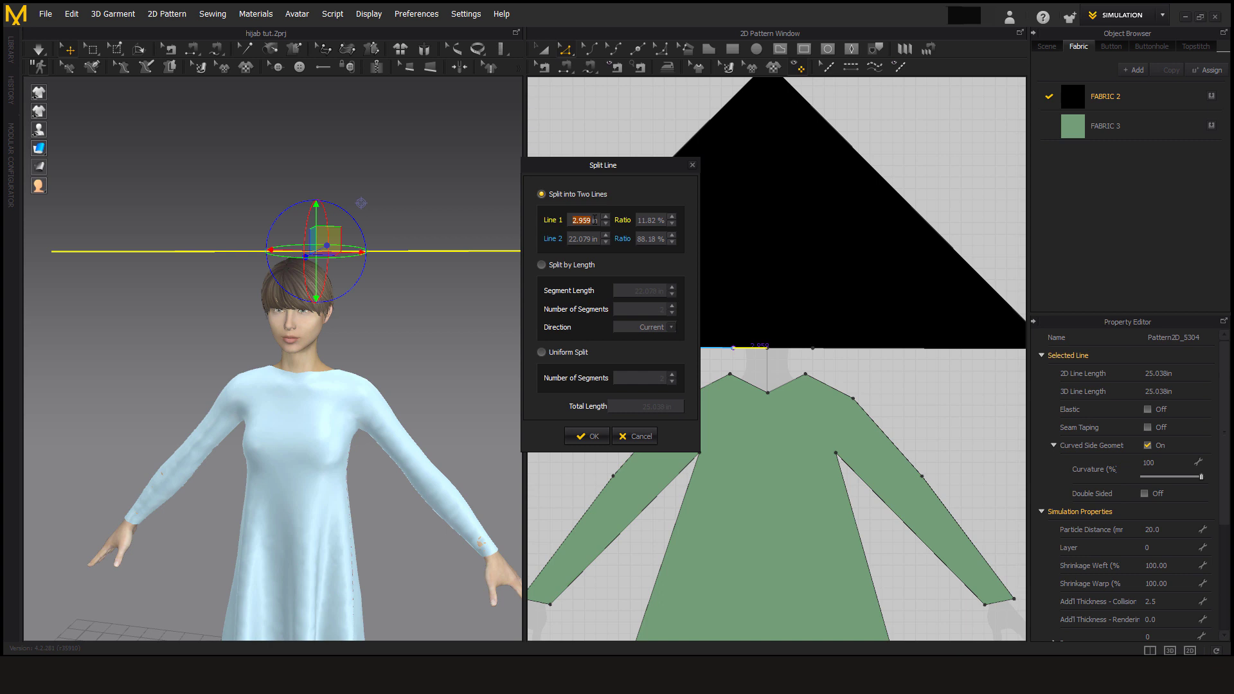
type("4")
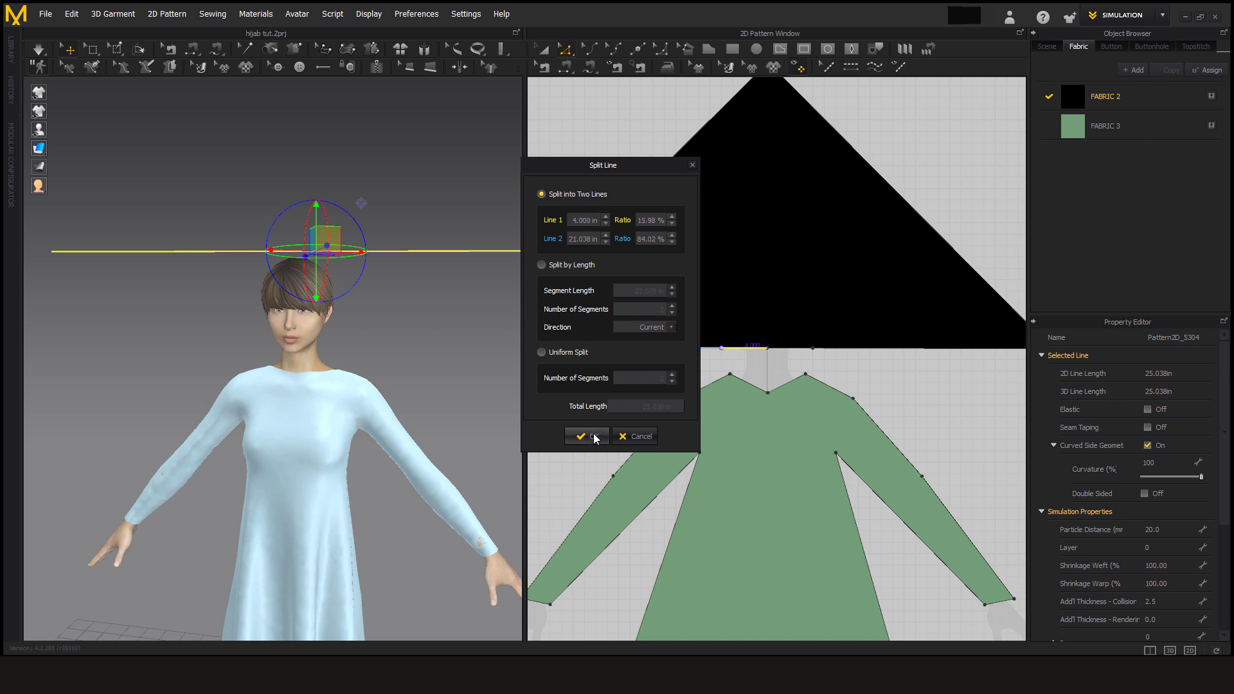
left_click(592, 437)
Step: Move the whole triangle straight up in 2D so its base edge crosses the upper part of the avatar's head silhouette
scroll(781, 385, "up", 3)
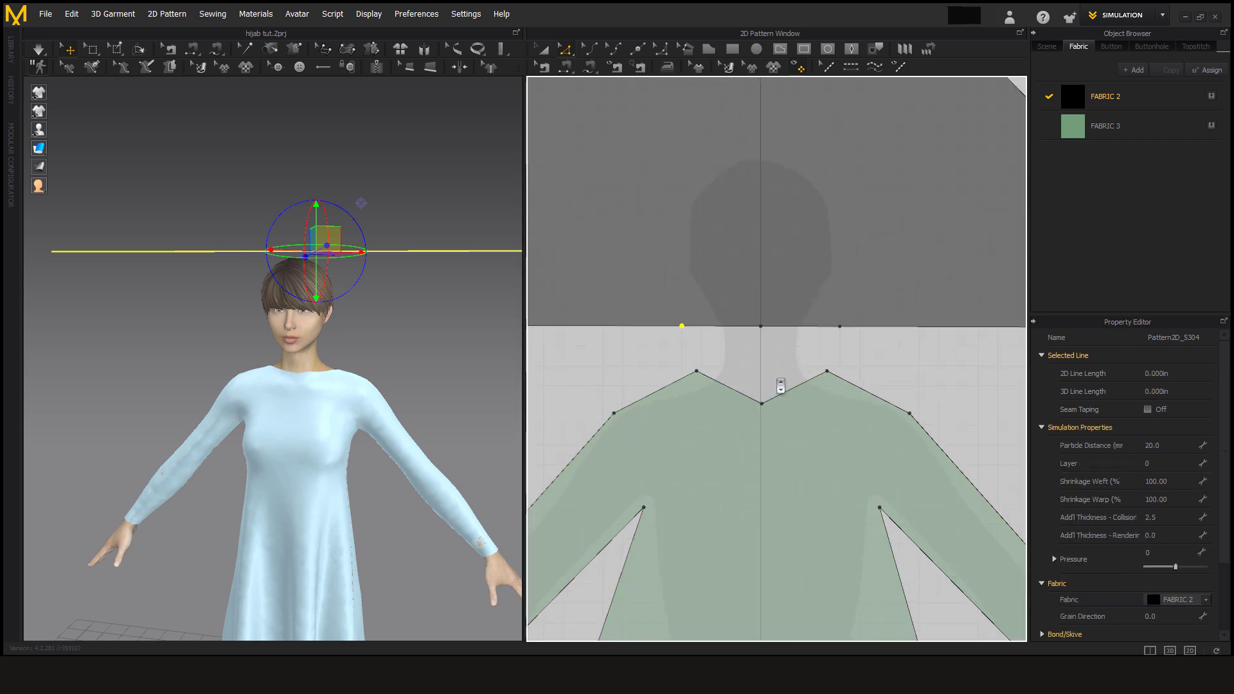
left_click(761, 210)
scroll(763, 262, "down", 3)
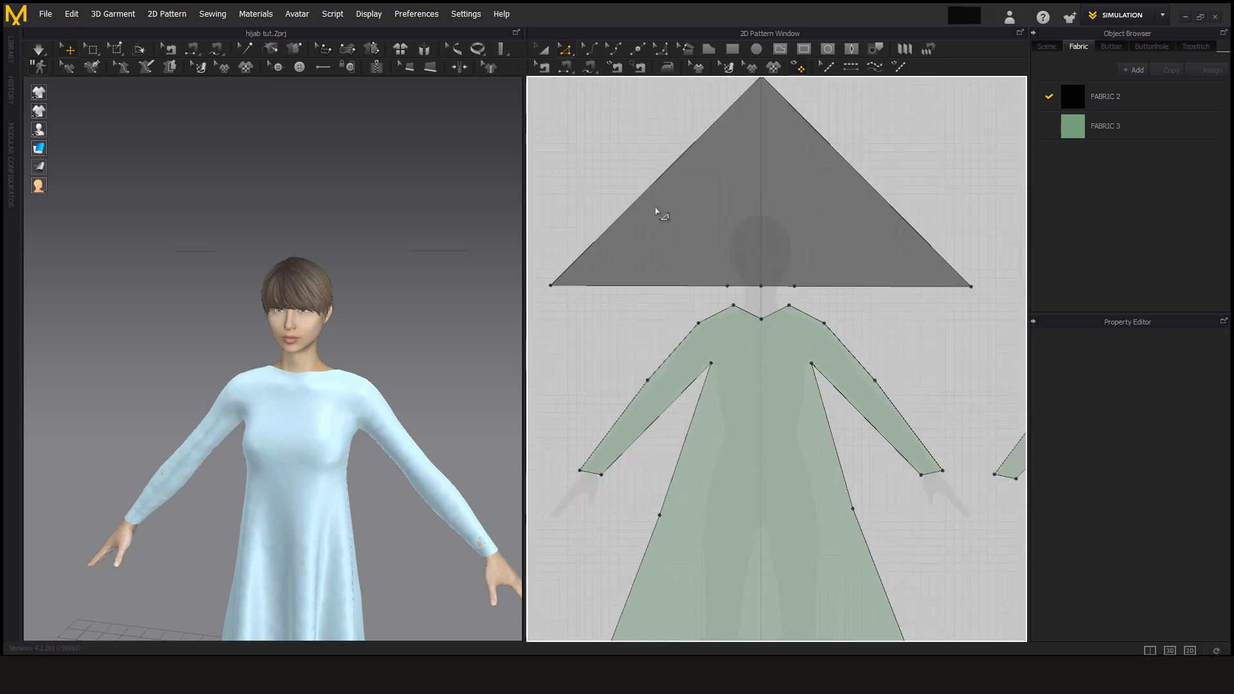
left_click(542, 49)
left_click(785, 200)
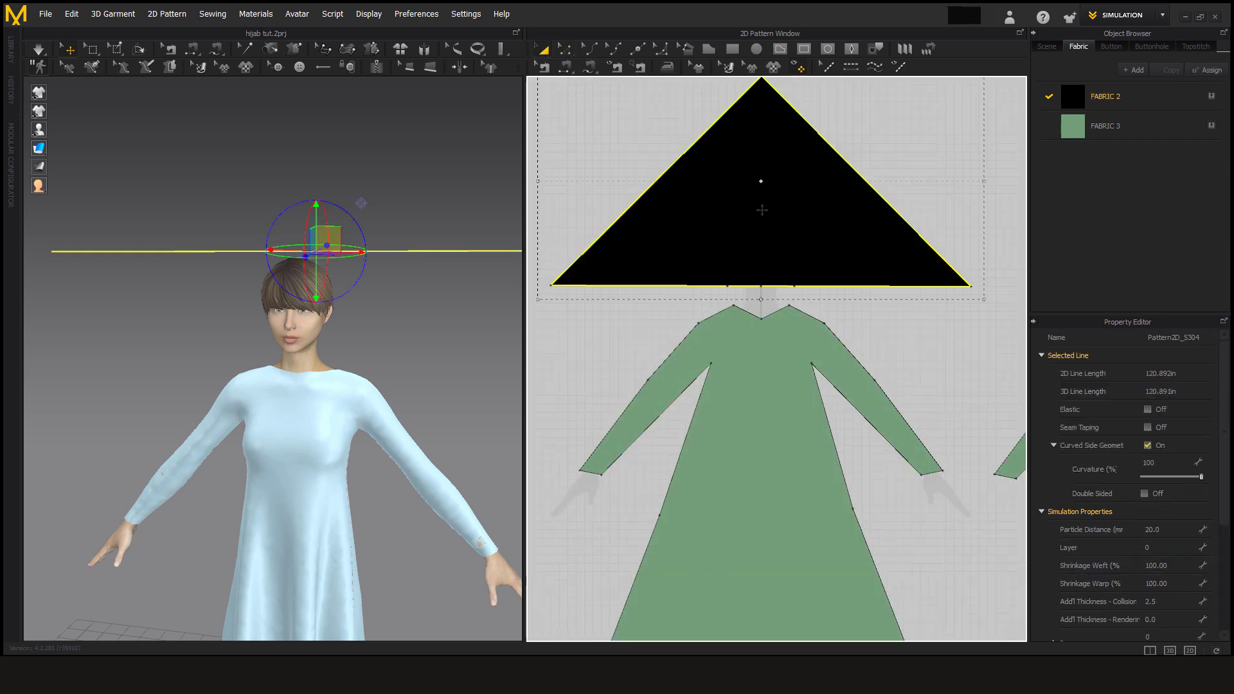
left_click_drag(757, 215, 765, 157)
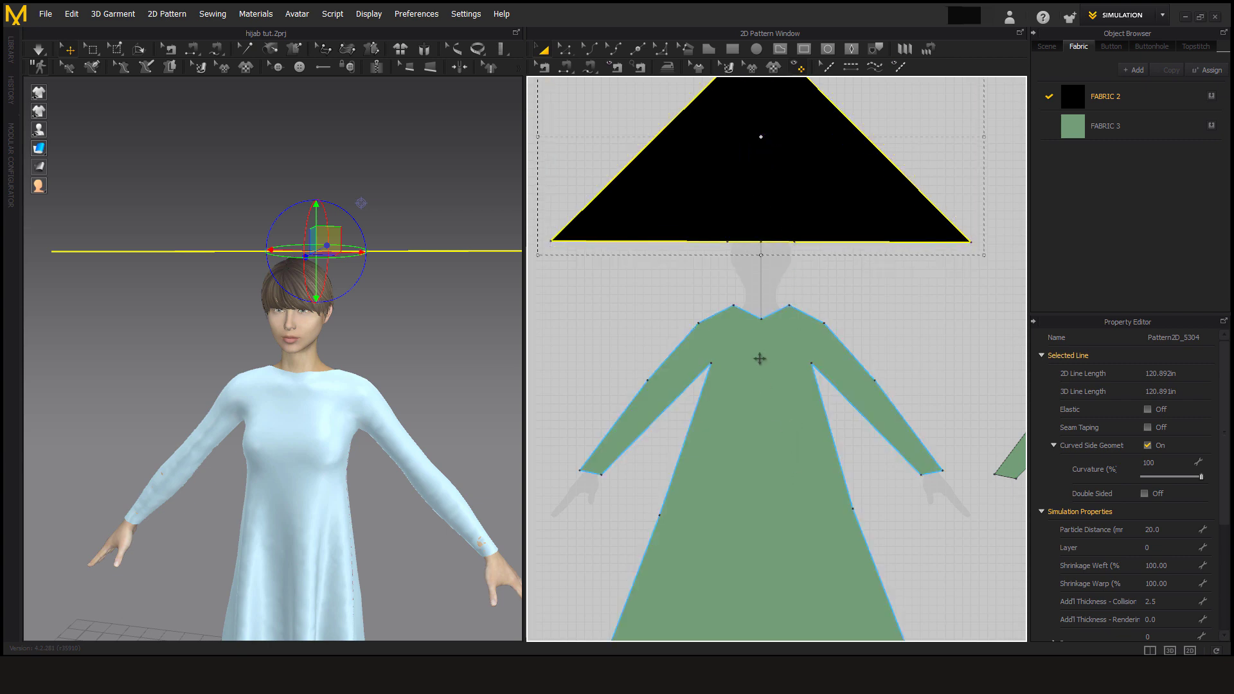
Step: Add a dart at the midpoint of the base edge with a total width of 1.5 in and a length of 6 in
middle_click_drag(783, 354, 782, 526)
scroll(781, 440, "down", 5)
middle_click_drag(729, 391, 799, 484)
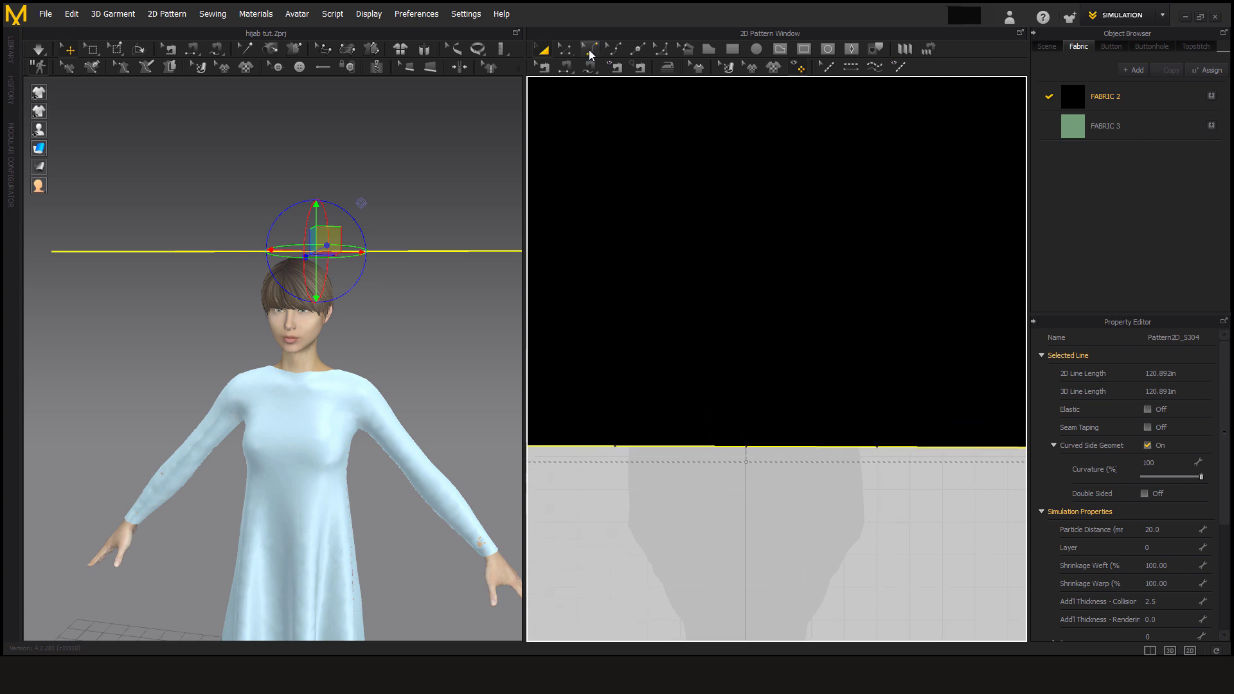
left_click(566, 49)
left_click(747, 447)
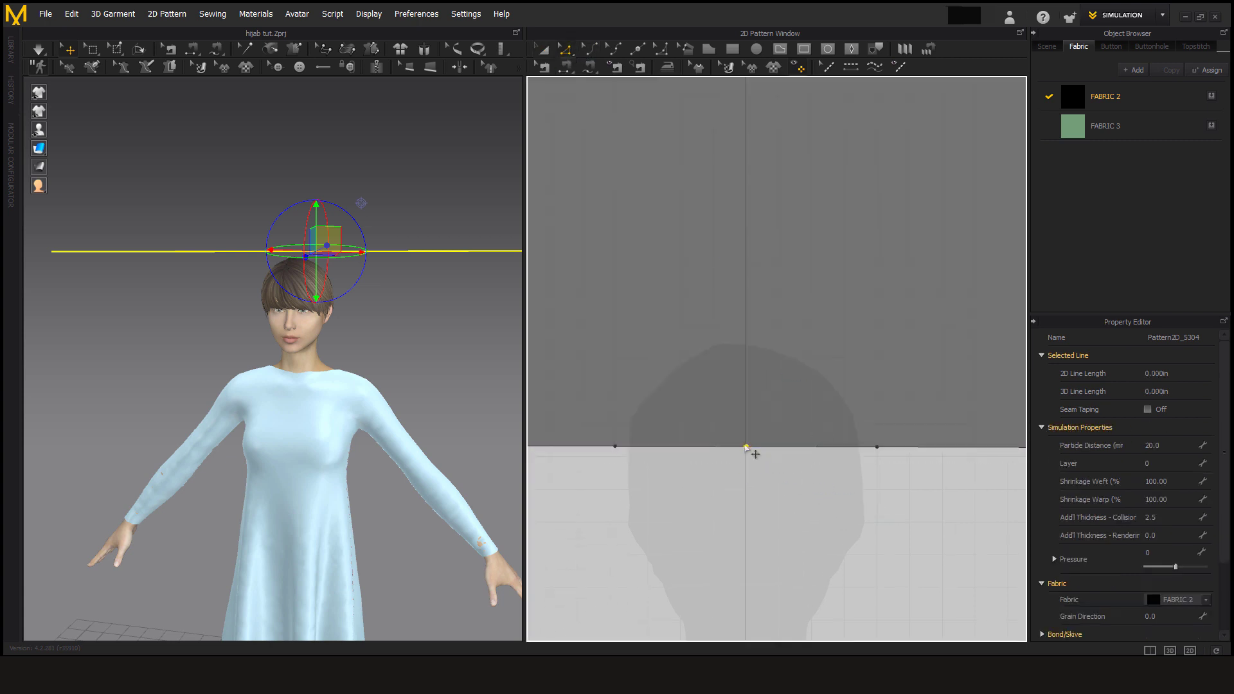
right_click(747, 447)
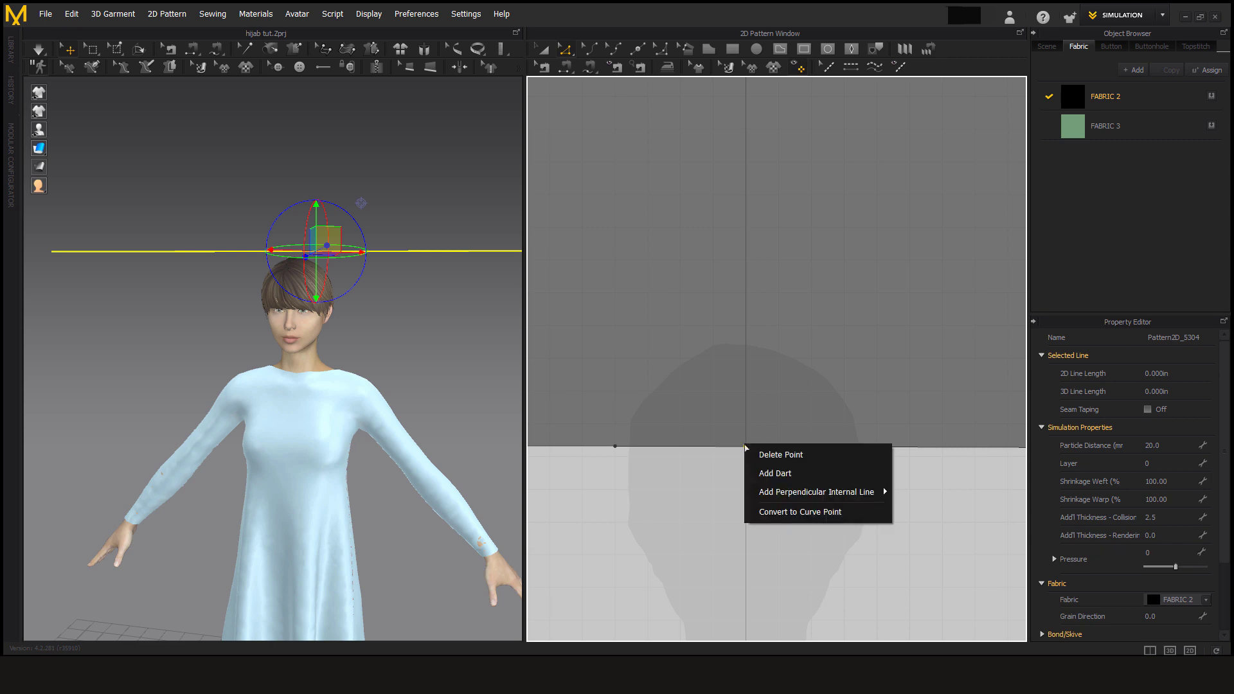
left_click(756, 479)
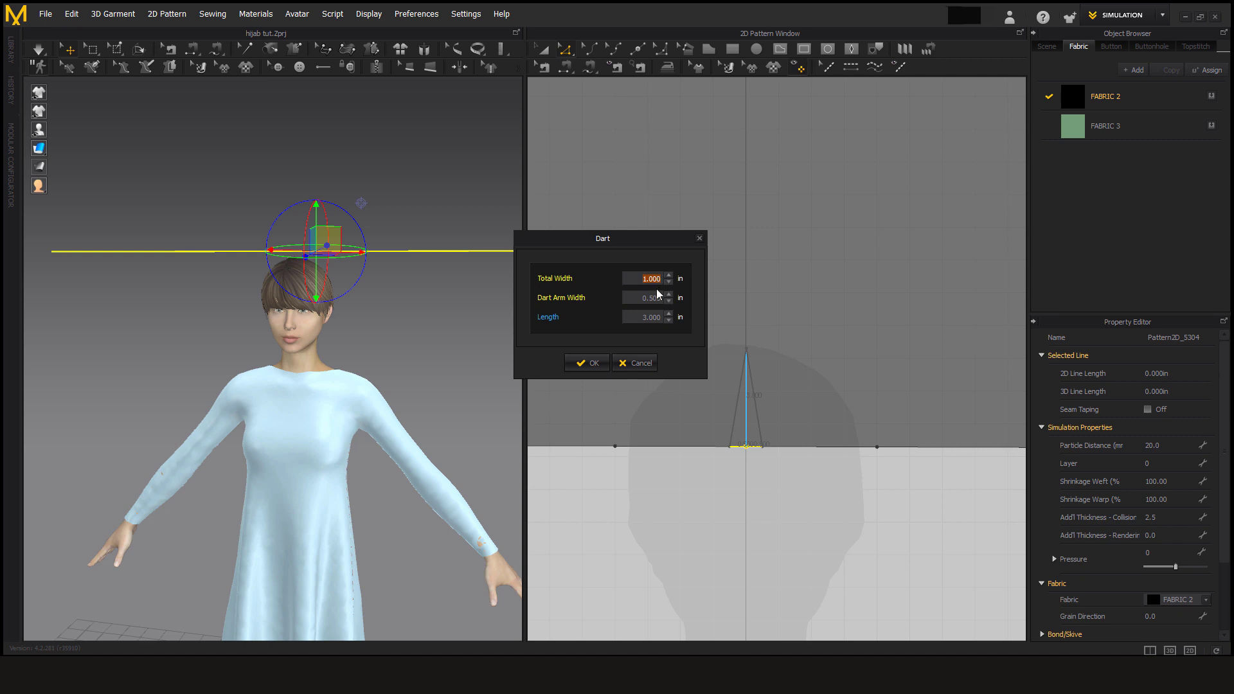
left_click(669, 275)
left_click(668, 314)
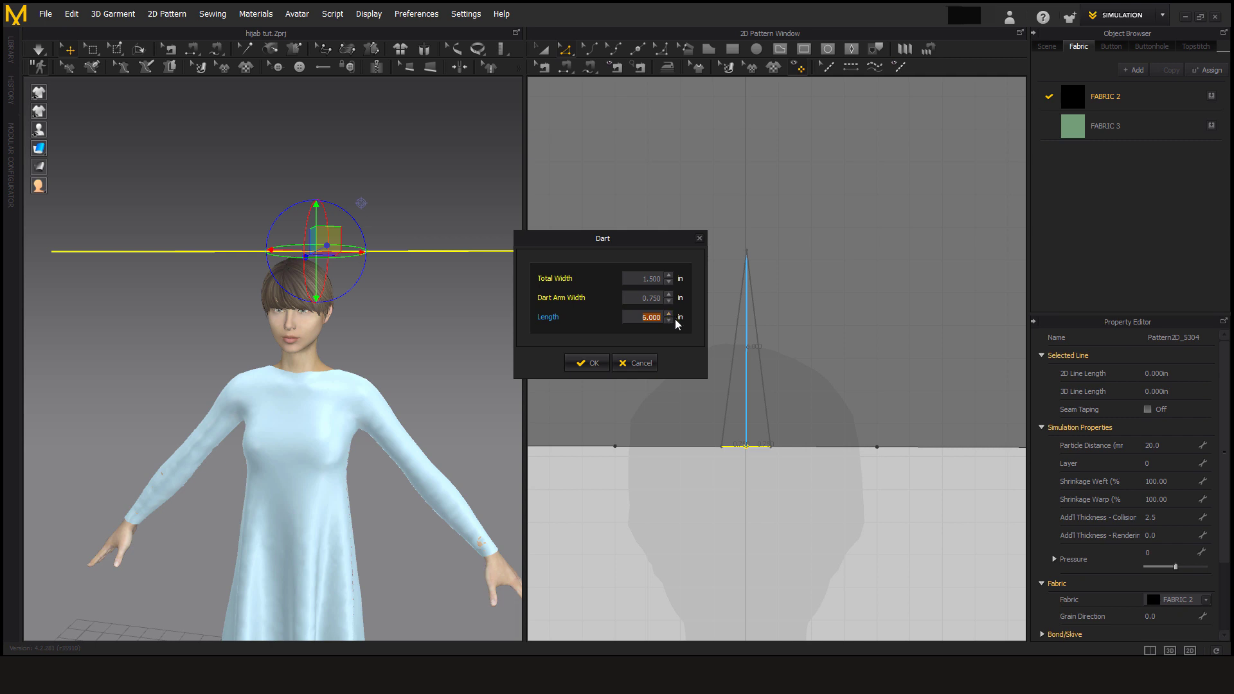
left_click(587, 362)
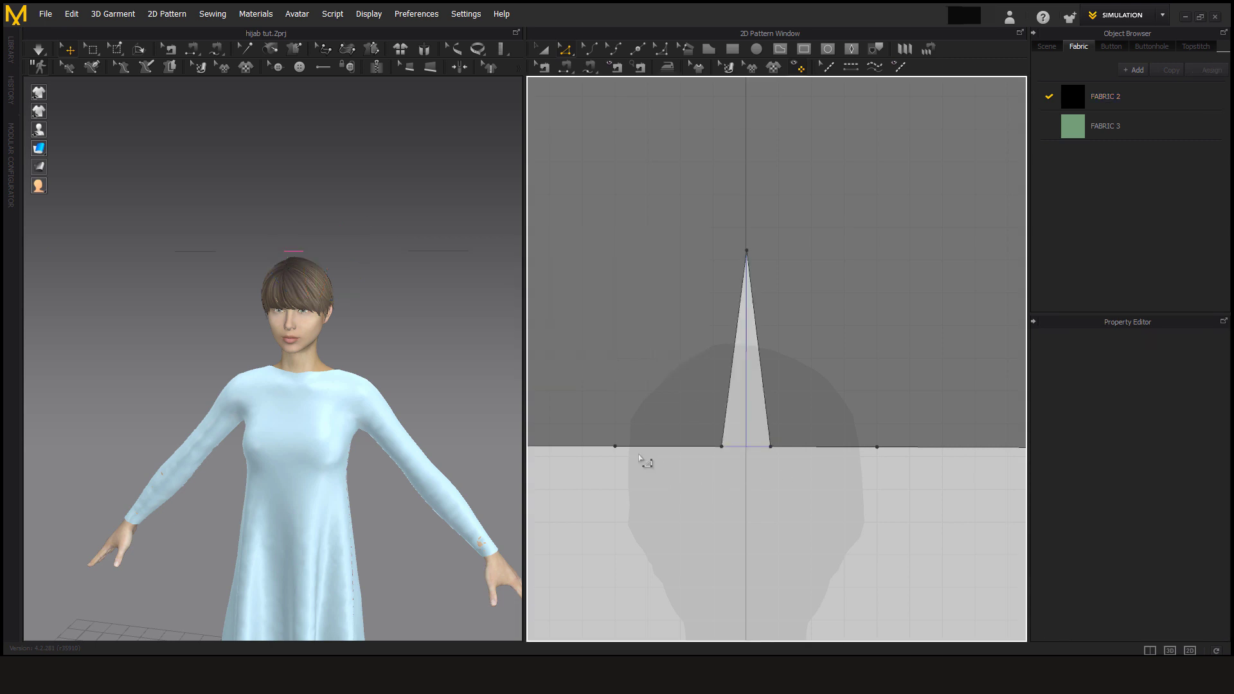
Step: Add a dart at the left split point of the base edge with a total width of 1.5 in and a length of 4.5 in
left_click(615, 447)
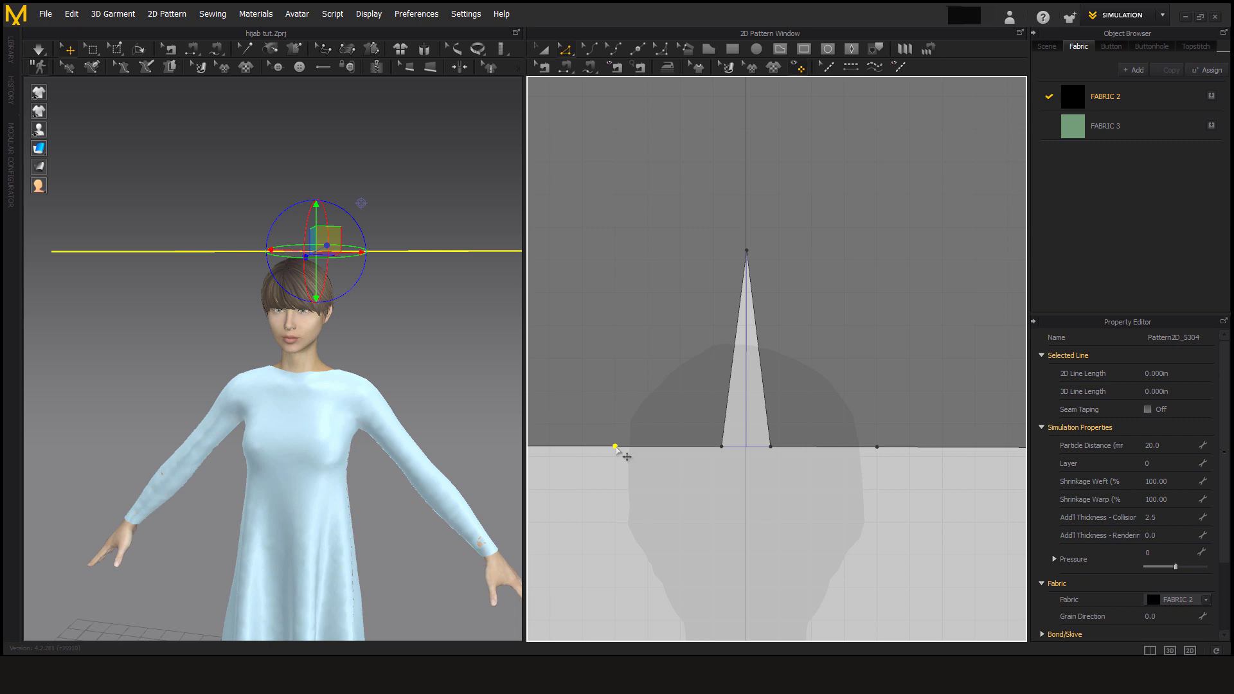
right_click(615, 448)
left_click(636, 472)
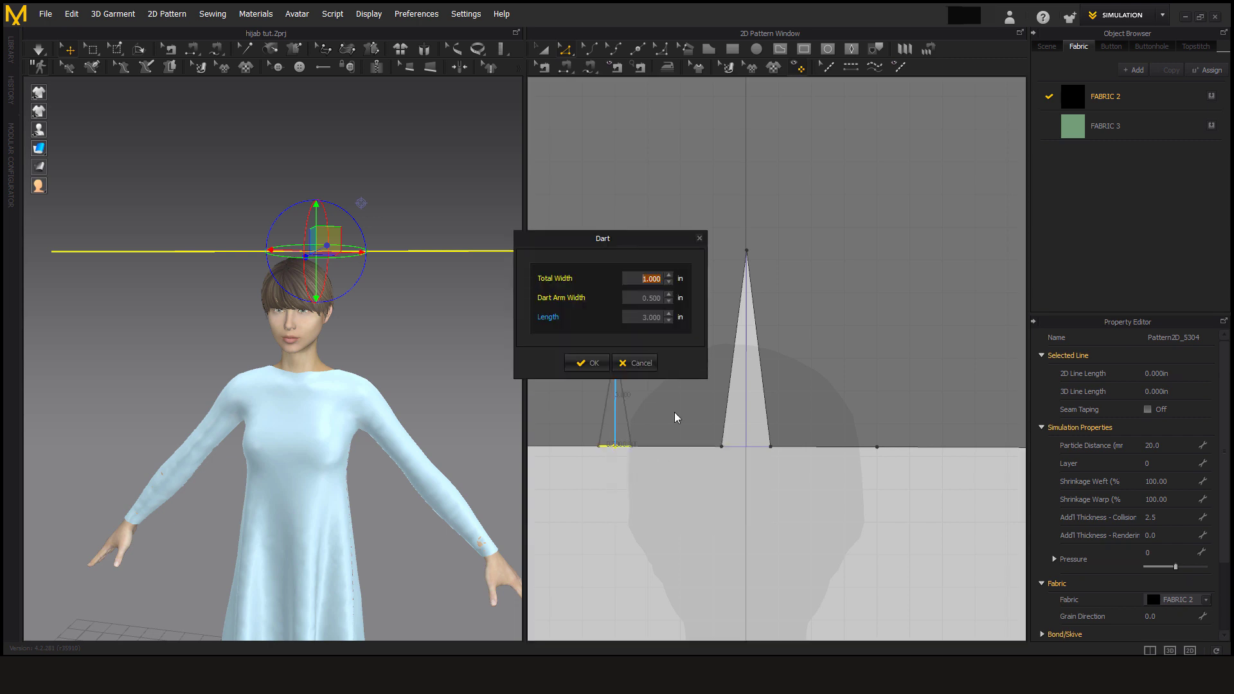
left_click(669, 276)
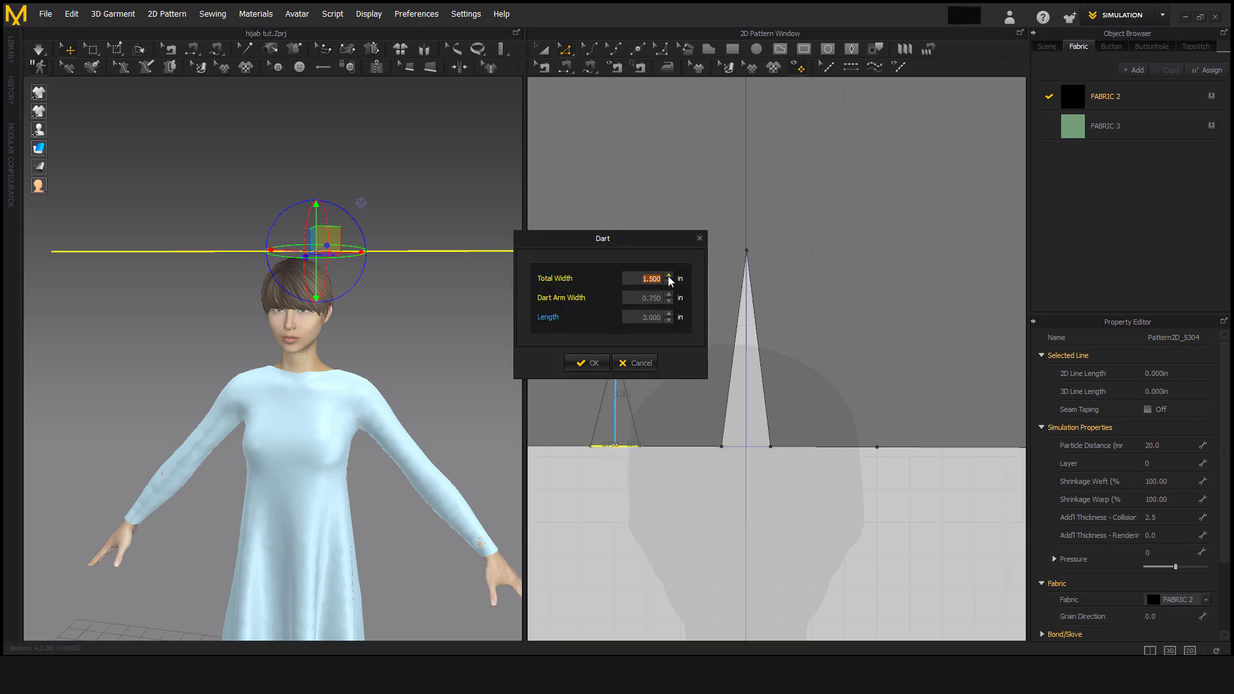
left_click(670, 314)
left_click_drag(619, 244, 648, 97)
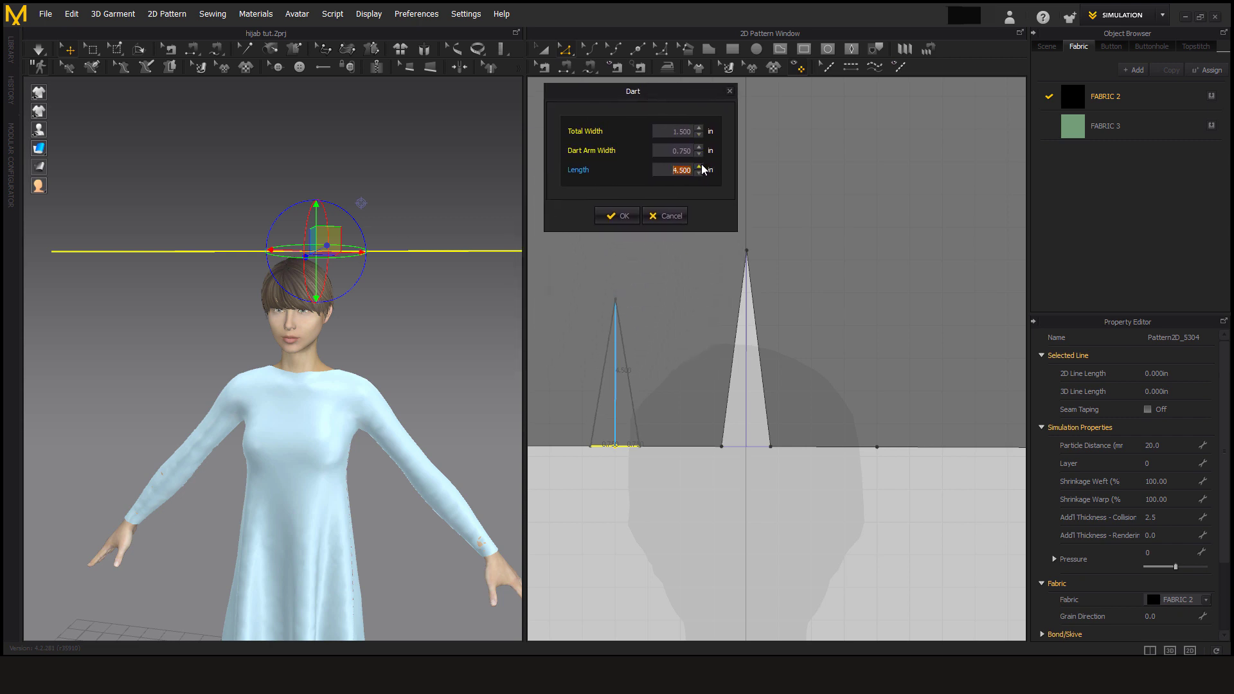
left_click(619, 220)
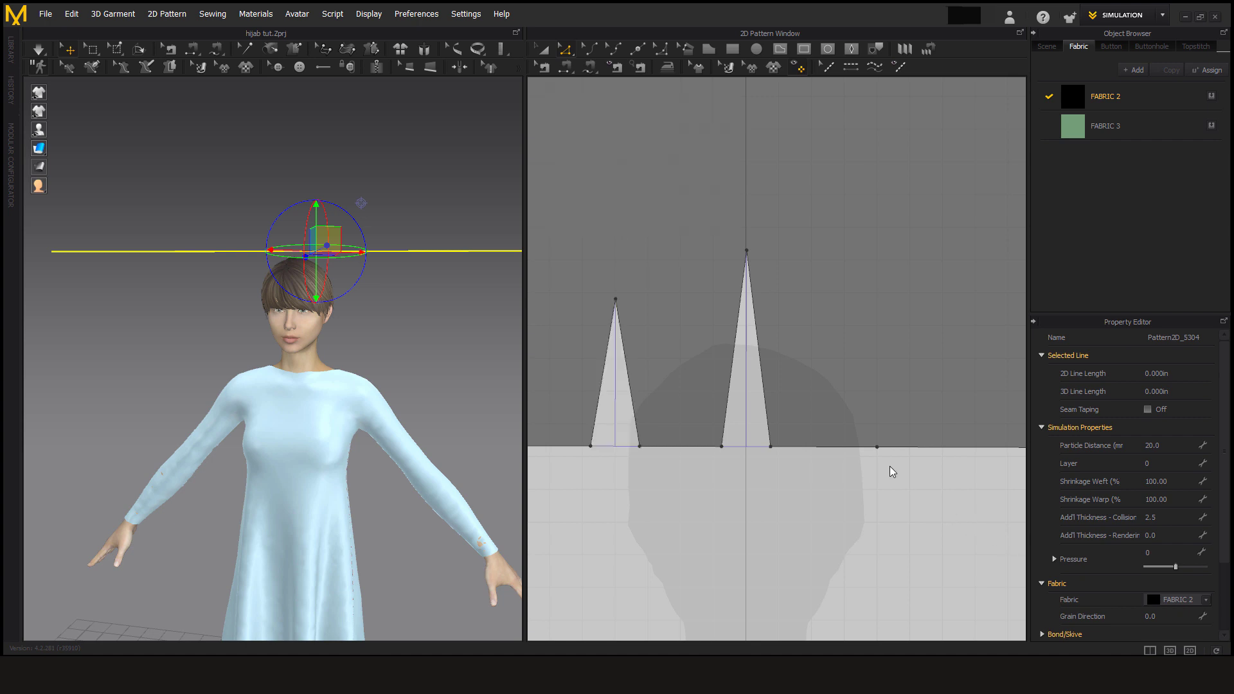
Step: Add a dart at the right split point of the base edge with a total width of 1.5 in and a length of 4.5 in
right_click(878, 448)
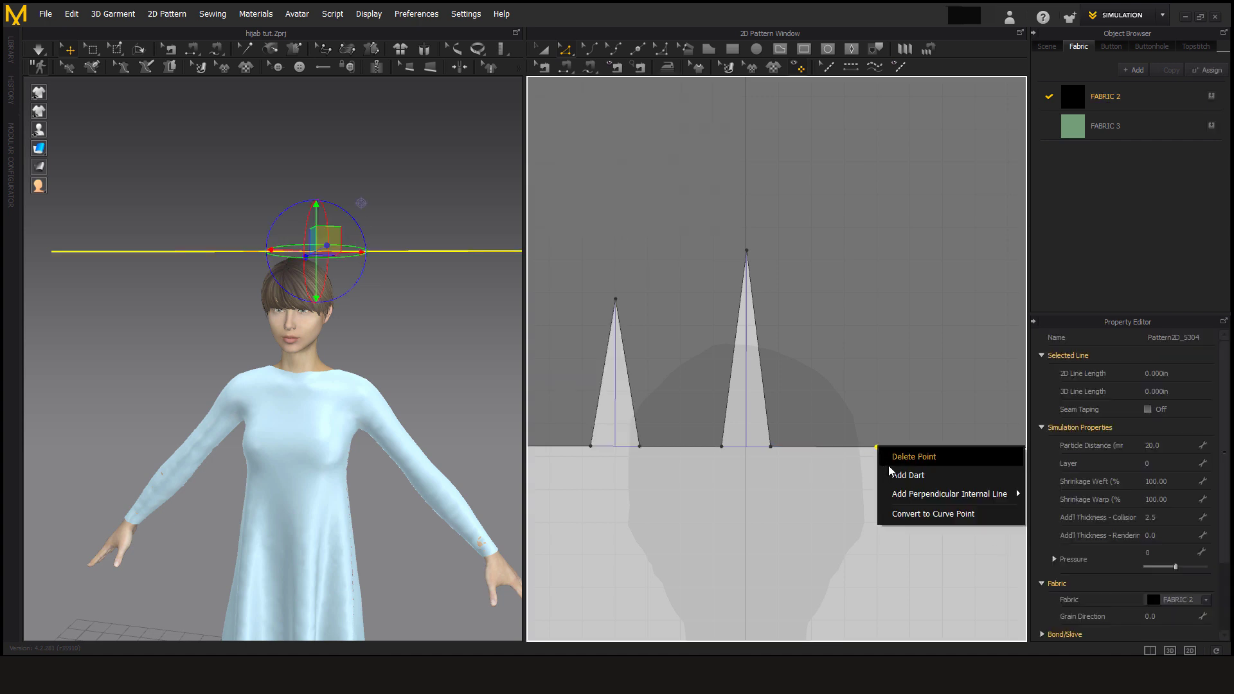
left_click(898, 475)
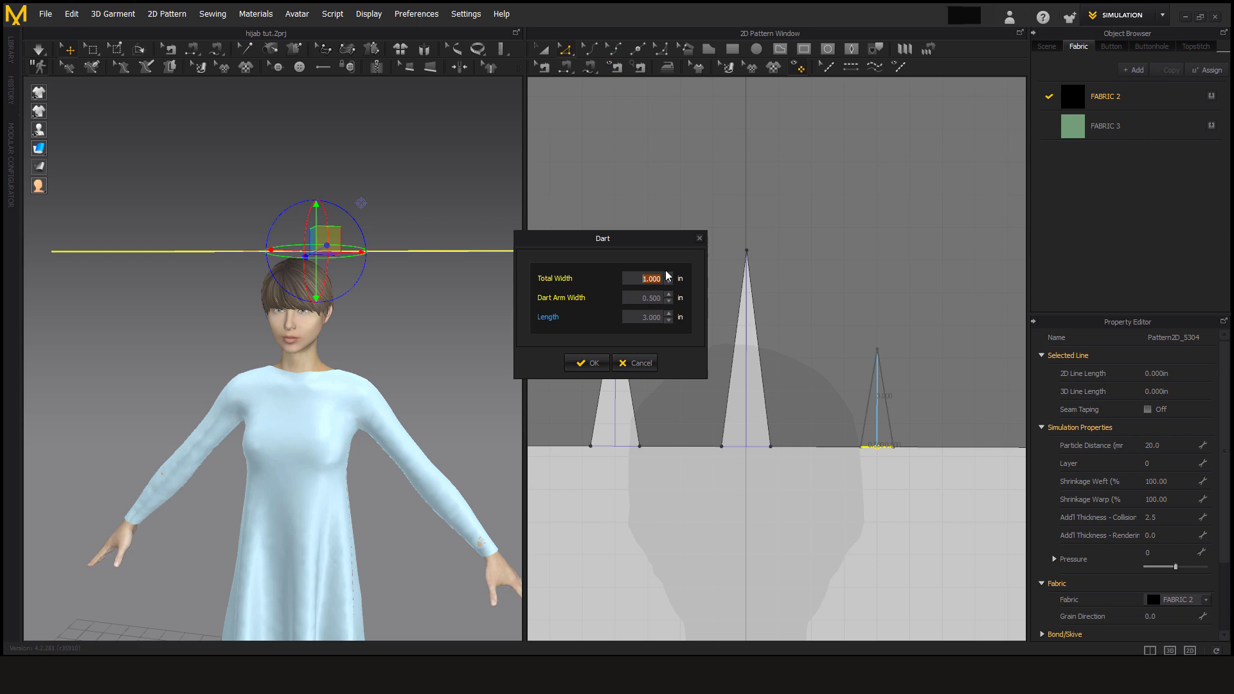
left_click(668, 280)
left_click(668, 275)
left_click(668, 276)
left_click(669, 314)
left_click(669, 313)
left_click(669, 314)
left_click(669, 314)
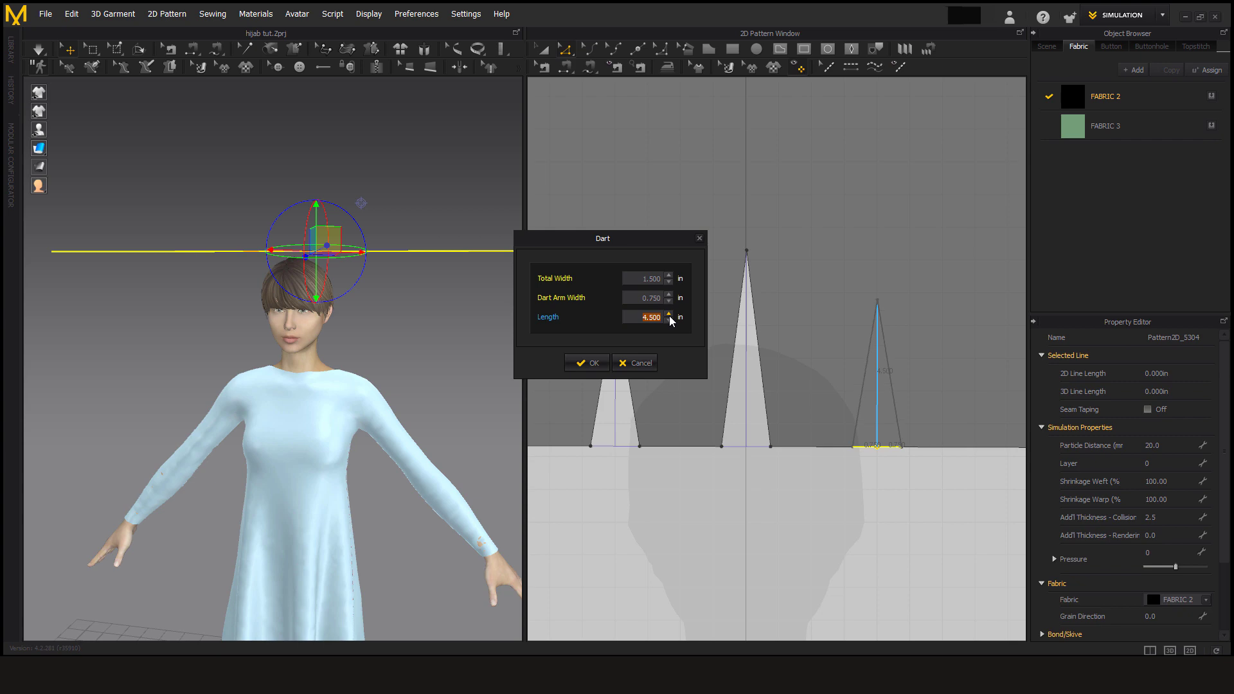
left_click(587, 363)
left_click(715, 371)
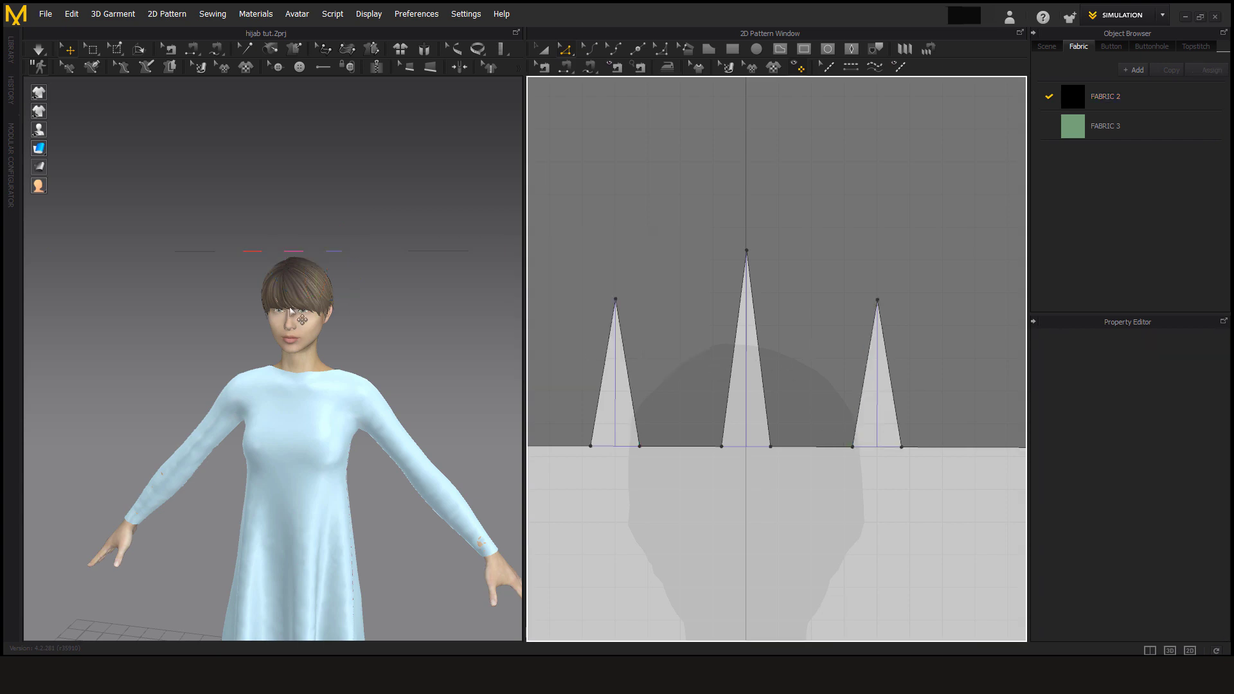
Step: Reset both FABRIC 2 and FABRIC 3 to their default material settings
right_click_drag(345, 335, 365, 401)
scroll(815, 362, "down", 5)
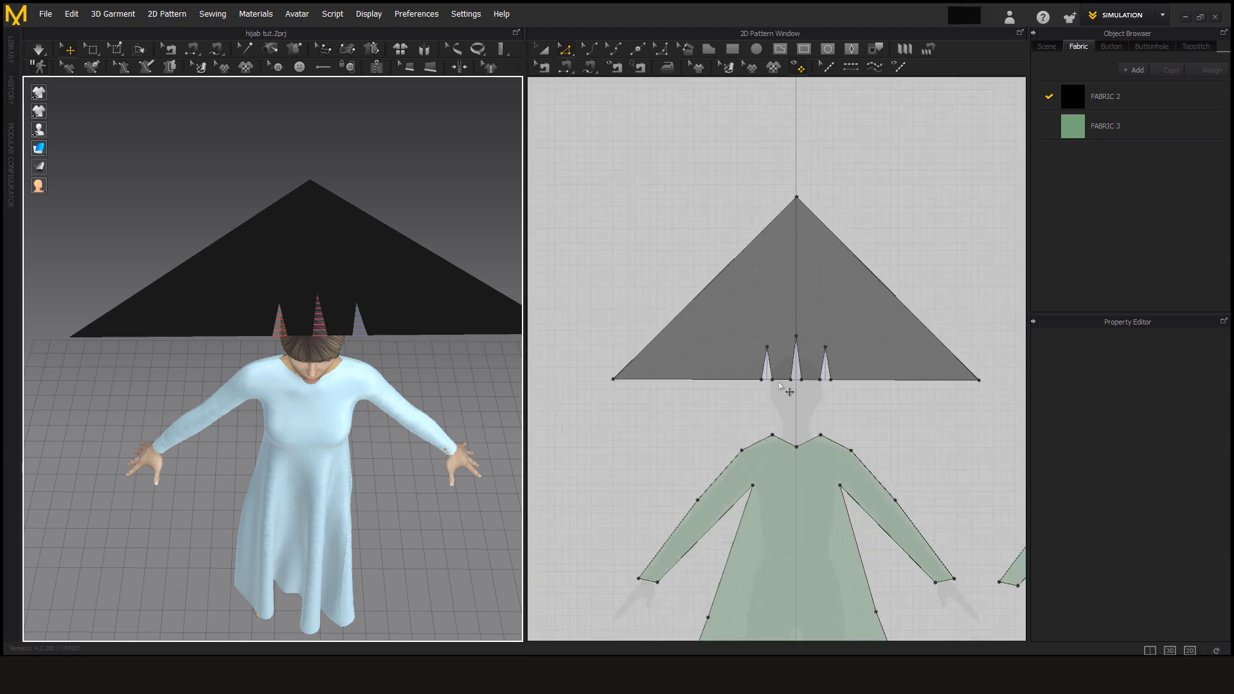
right_click_drag(360, 459, 356, 407)
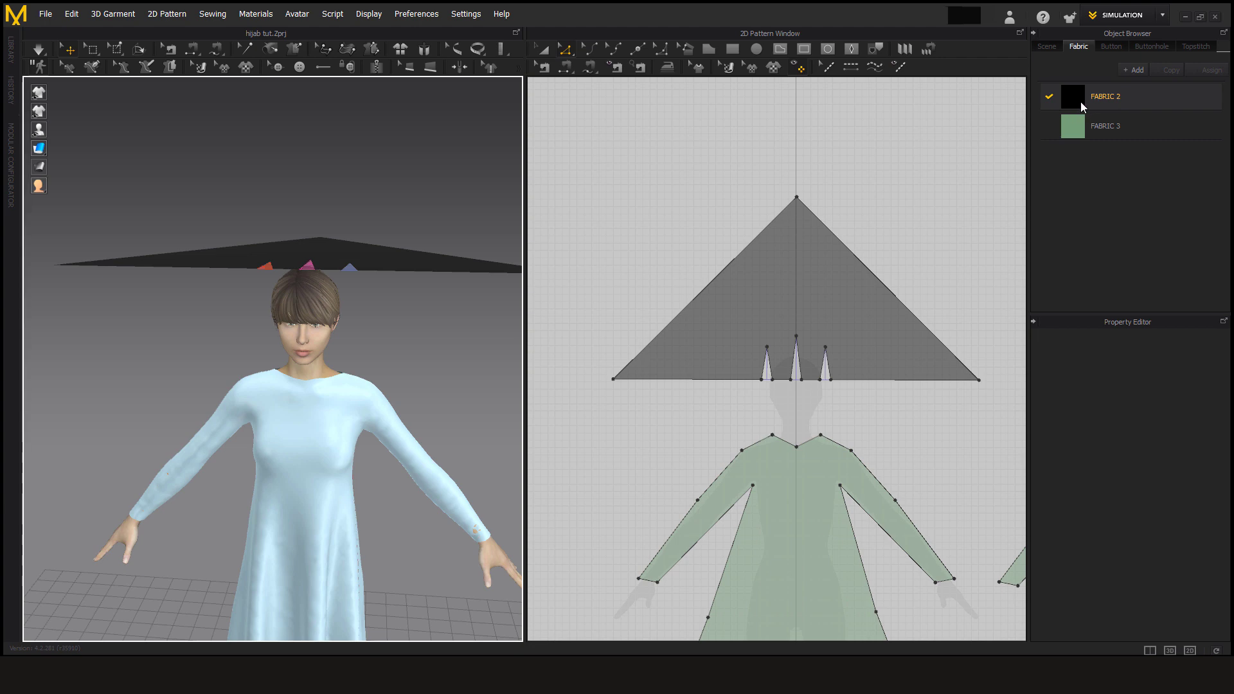
right_click(1081, 101)
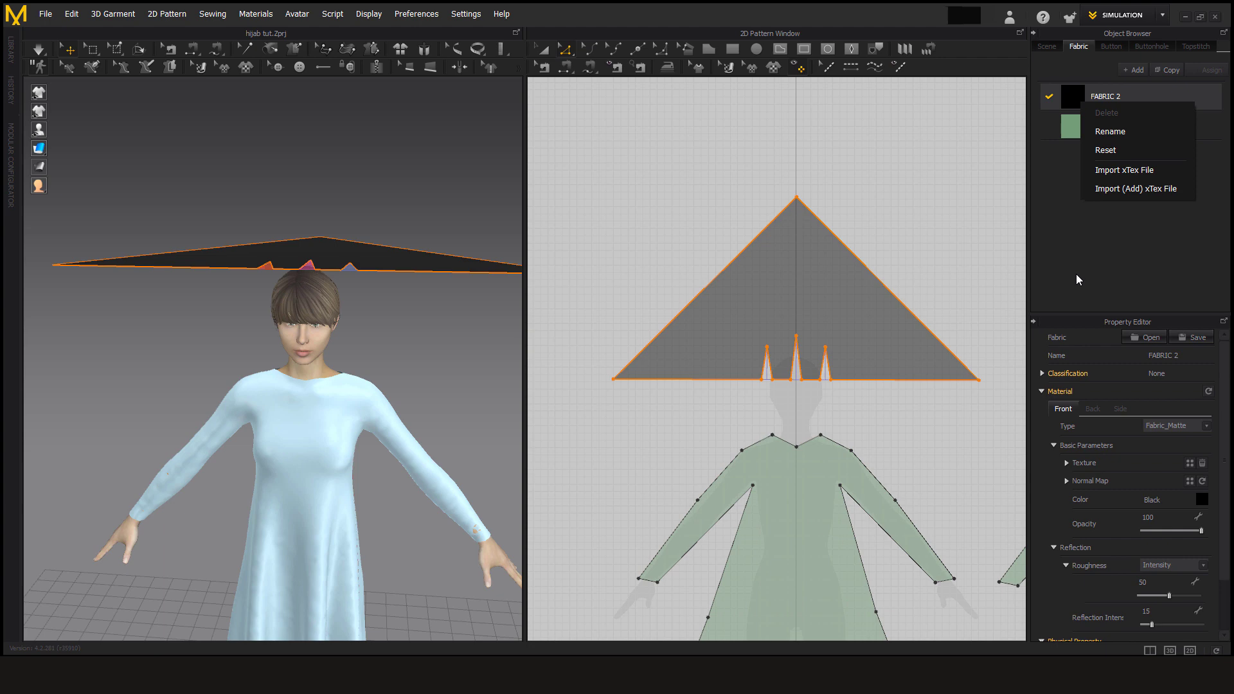
left_click(1121, 149)
right_click(1075, 129)
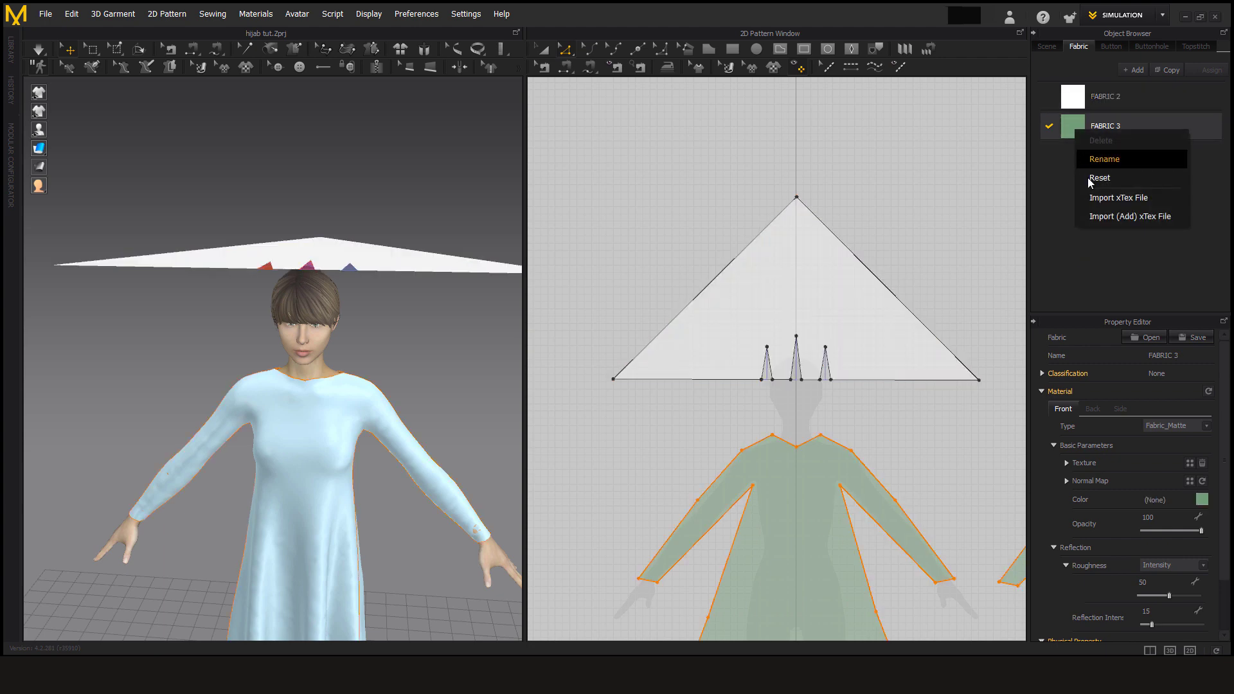
left_click(1095, 179)
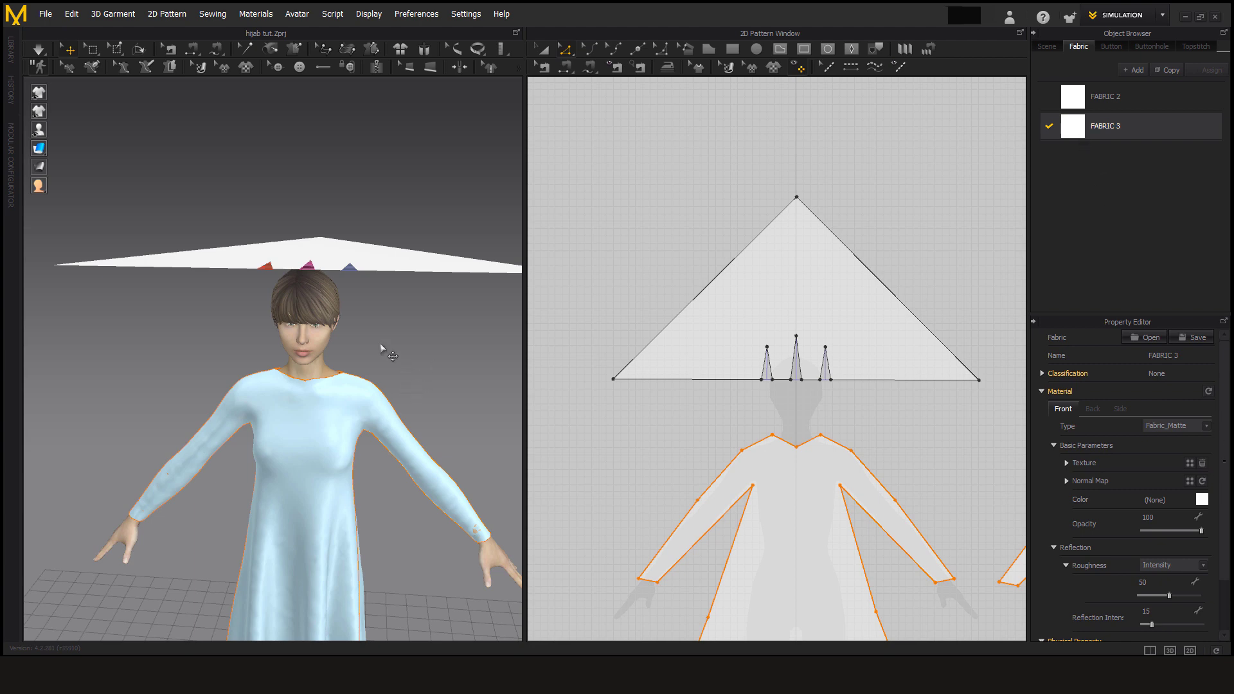
Step: Select the hijab triangle above the head and simulate it so it drapes over the avatar
mouse_move(387, 362)
right_mouse_down()
mouse_move(367, 371)
mouse_move(393, 350)
right_mouse_up()
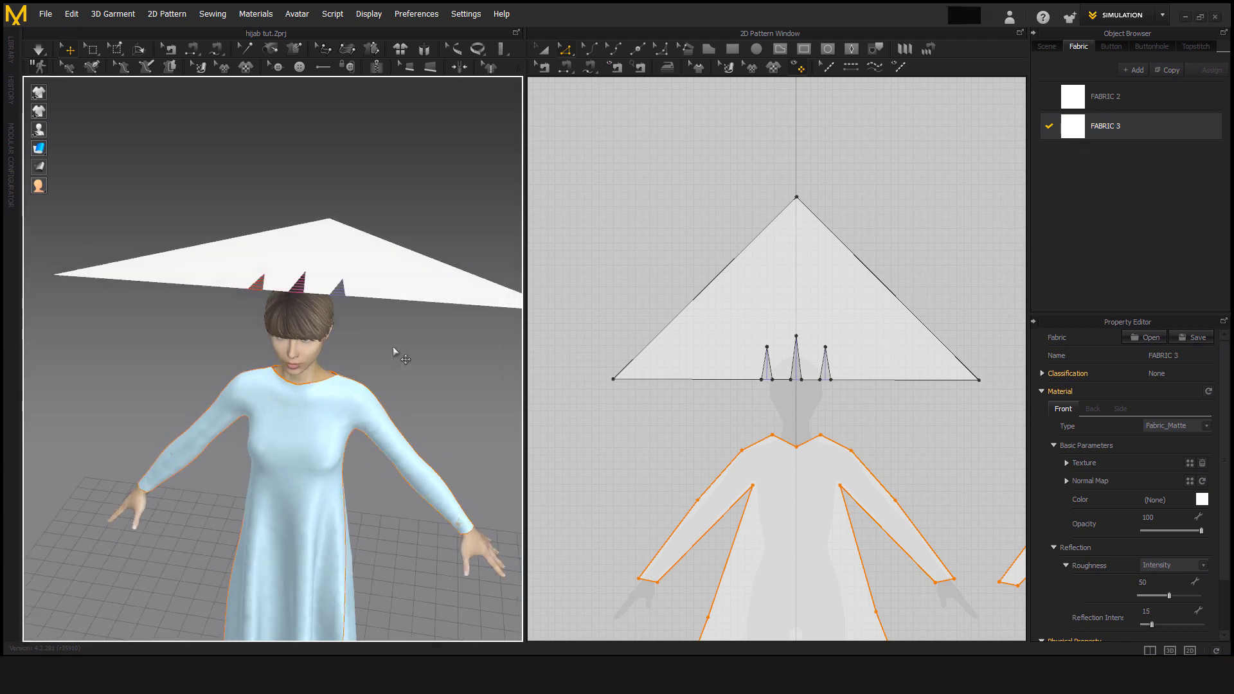
left_click(323, 273)
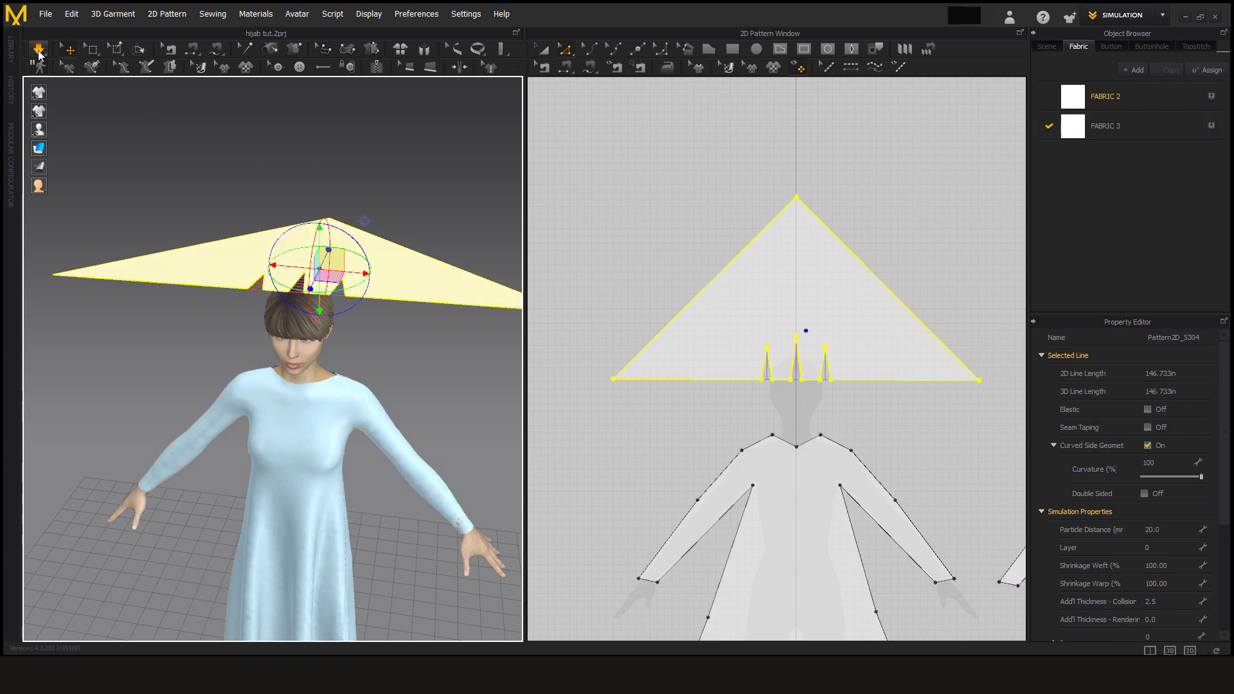
right_click_drag(347, 458, 203, 405)
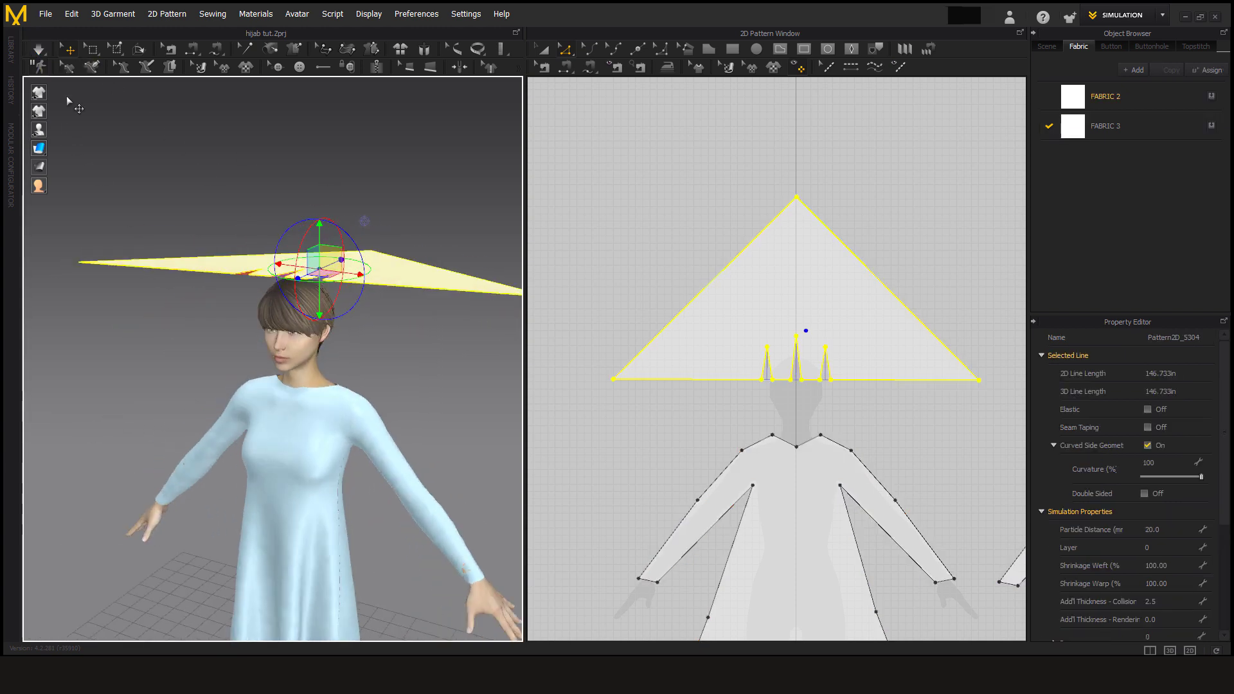
key("space")
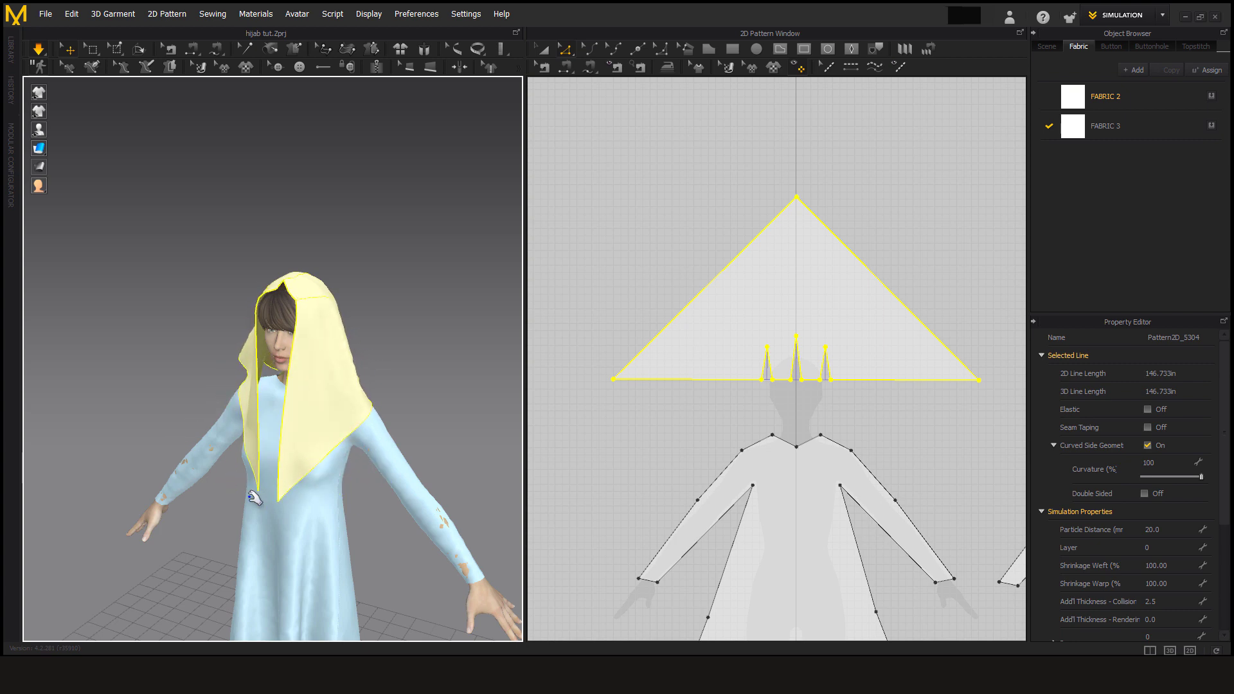
right_click_drag(228, 504, 286, 512)
Step: Stretch the triangle wider in 2D until its total outline is about 160.6 in, then stop the simulation
left_click(791, 261)
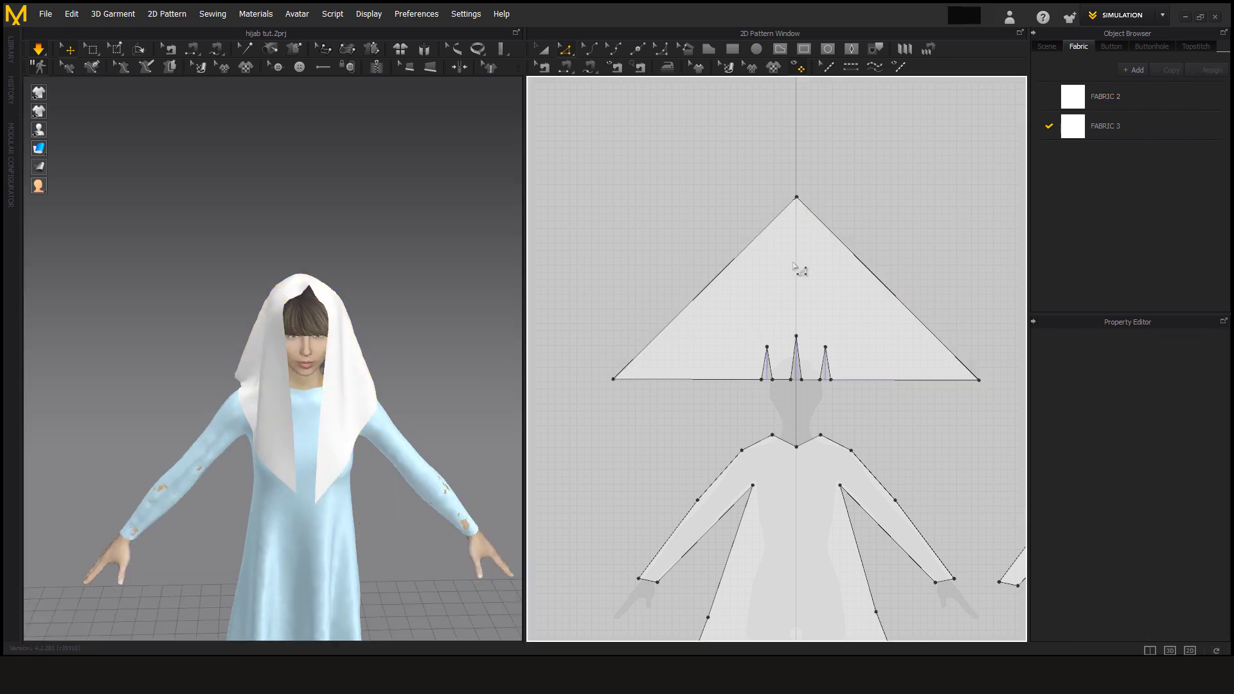
left_click(832, 281)
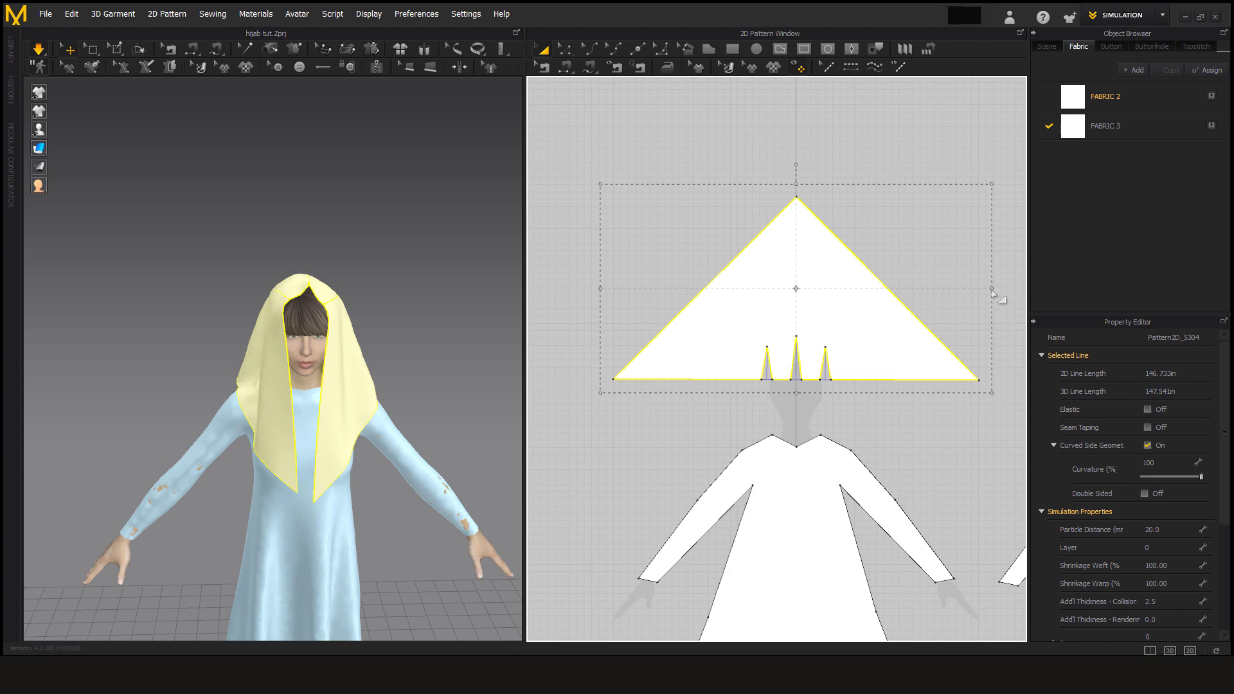
left_click_drag(992, 288, 1028, 288)
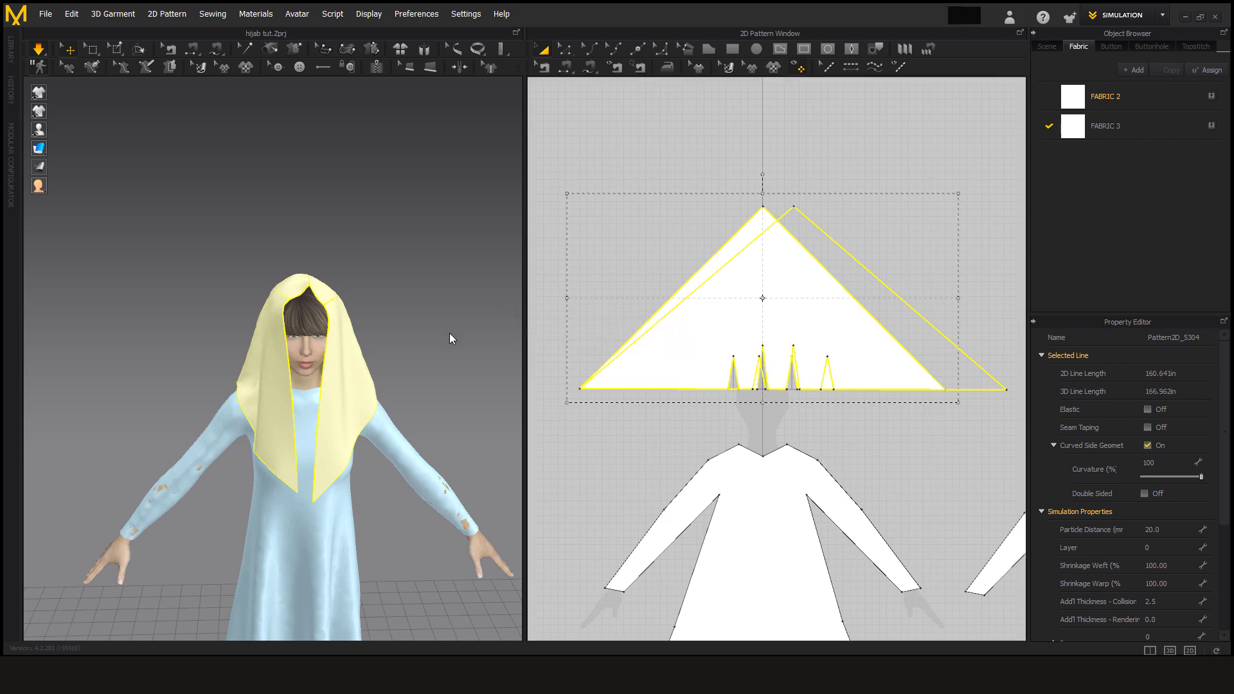
key("space")
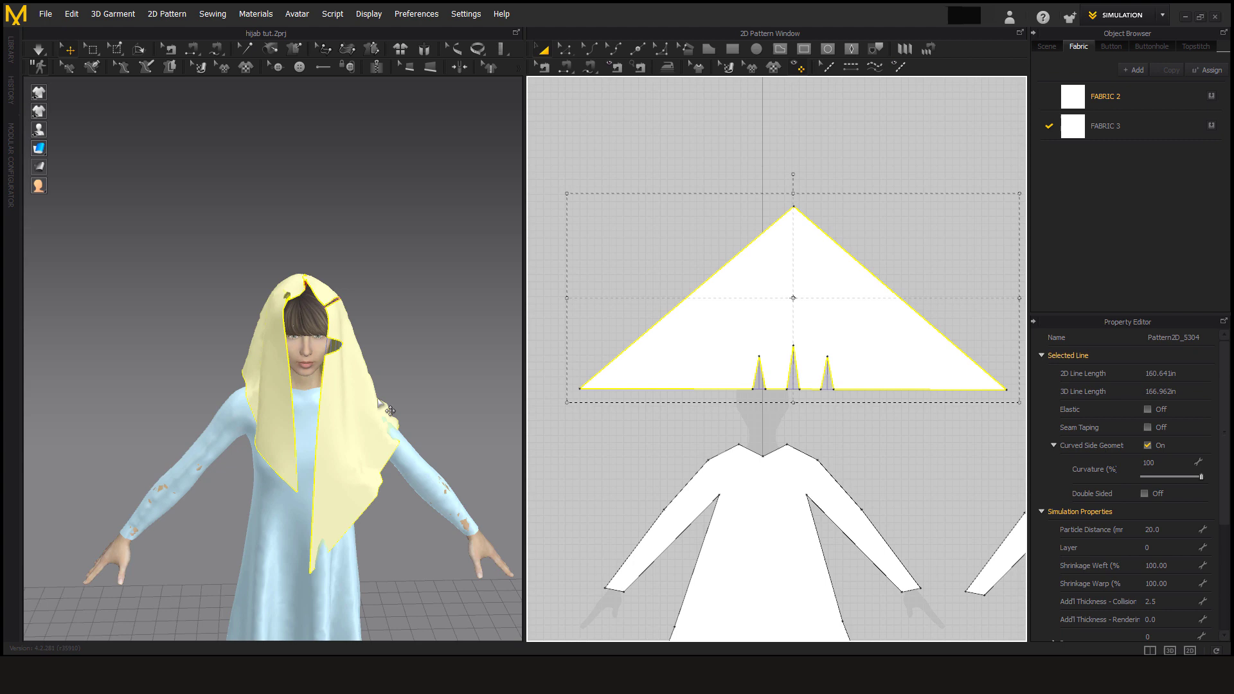
Step: Reset the hijab's 3D arrangement to flat above the head and centre its 2D pattern on the avatar's midline
mouse_move(402, 352)
right_mouse_down()
mouse_move(113, 336)
mouse_move(399, 336)
right_mouse_up()
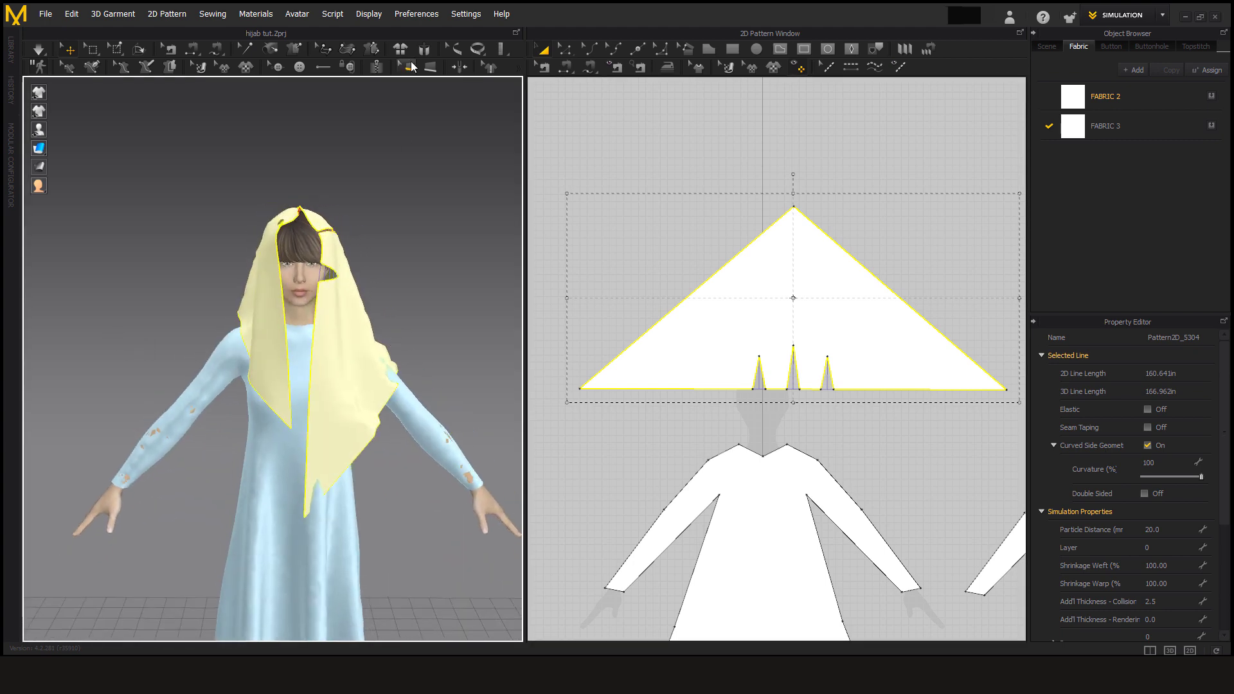
left_click(423, 51)
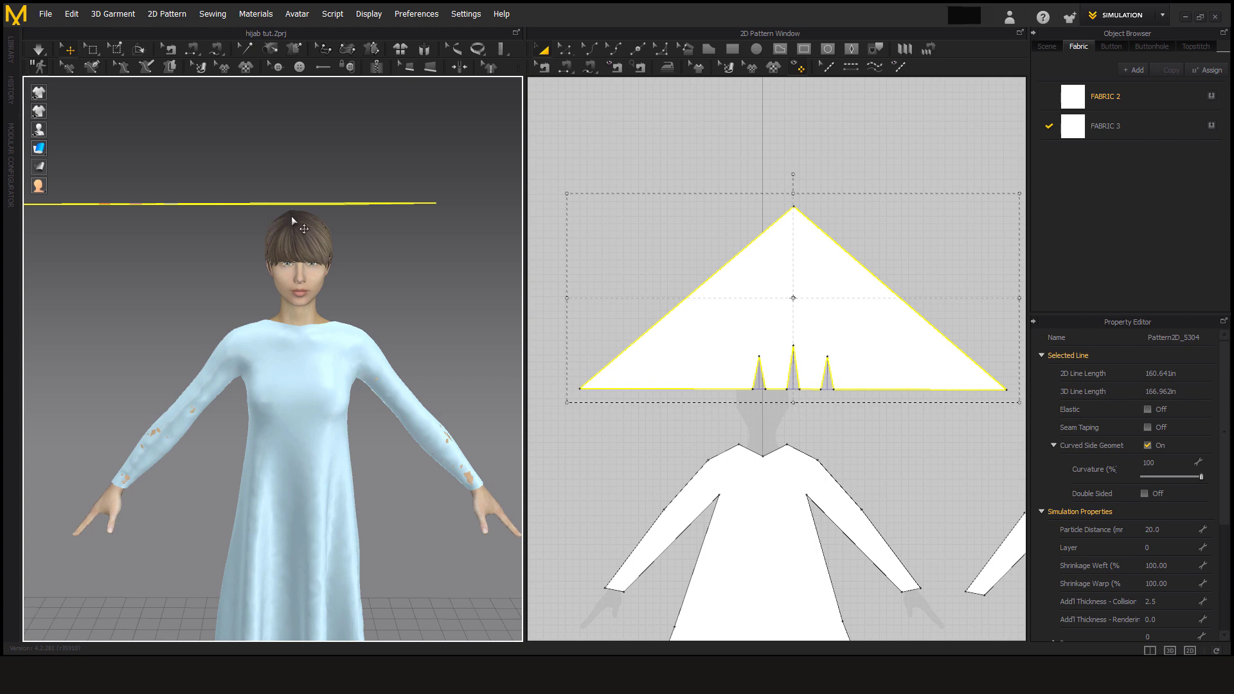
left_click(297, 320)
right_click_drag(348, 413, 509, 358)
left_click_drag(810, 333, 775, 333)
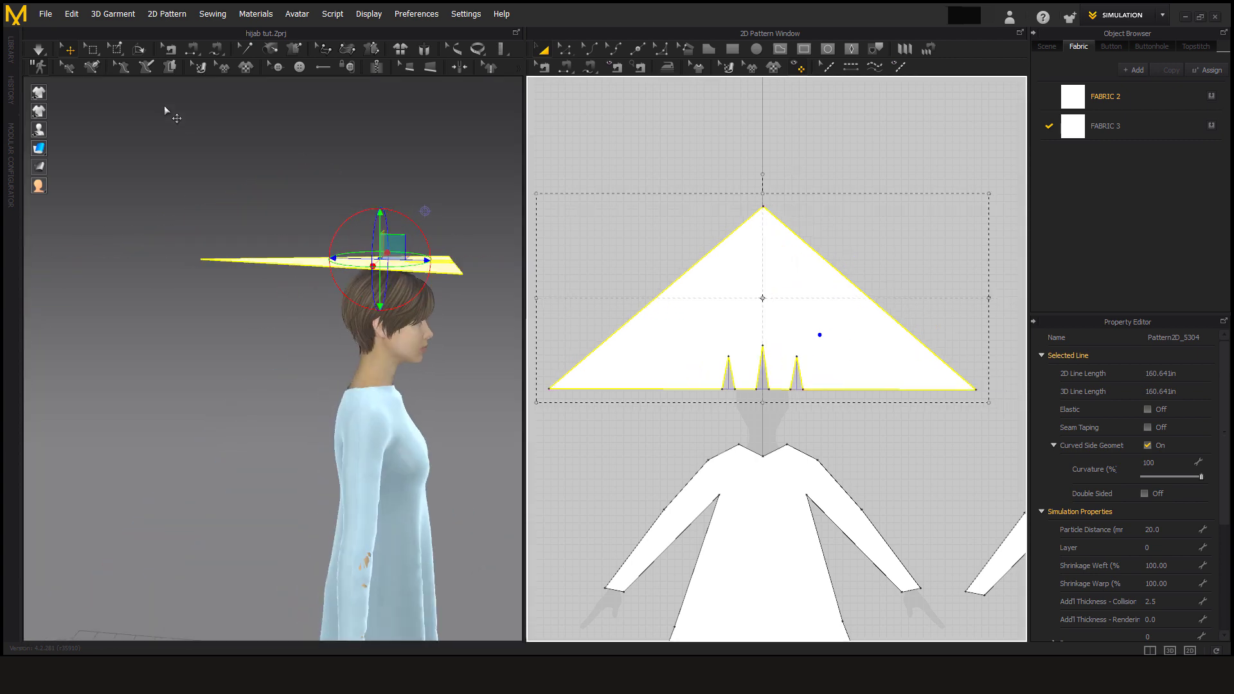
Step: Simulate the widened hijab so it drapes over the head, and inspect the drape from the front and sides
left_click(39, 49)
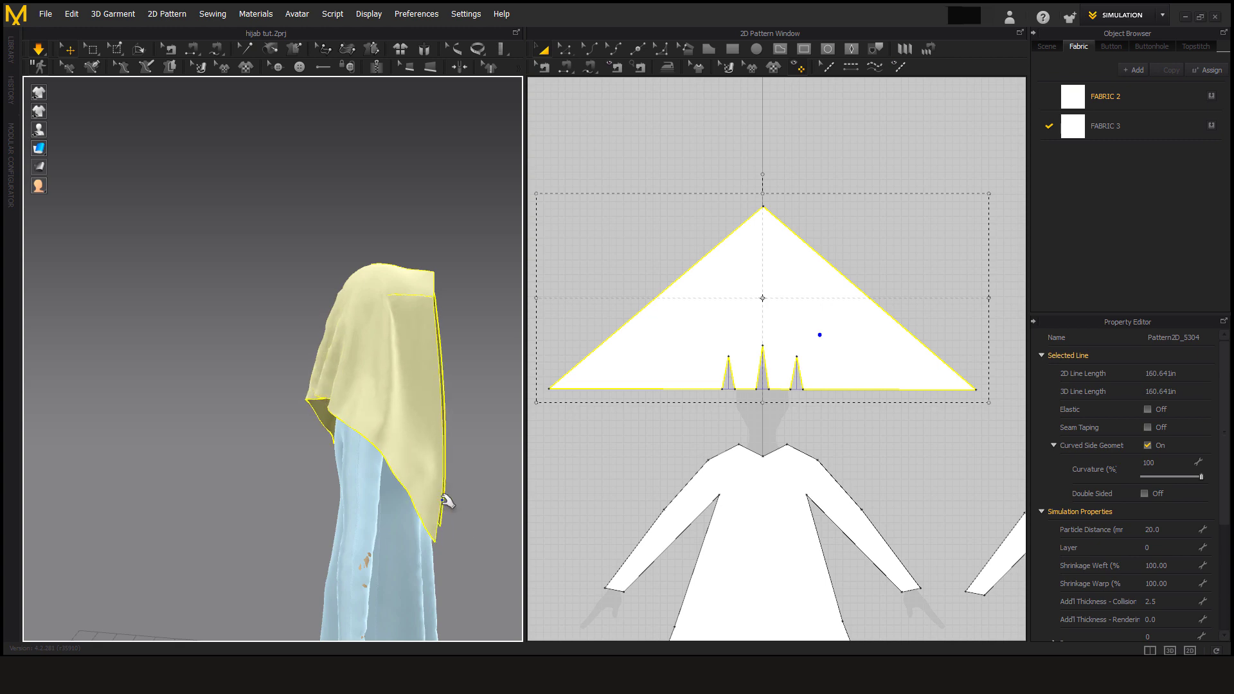
right_click_drag(422, 495, 257, 469)
scroll(276, 404, "up", 5)
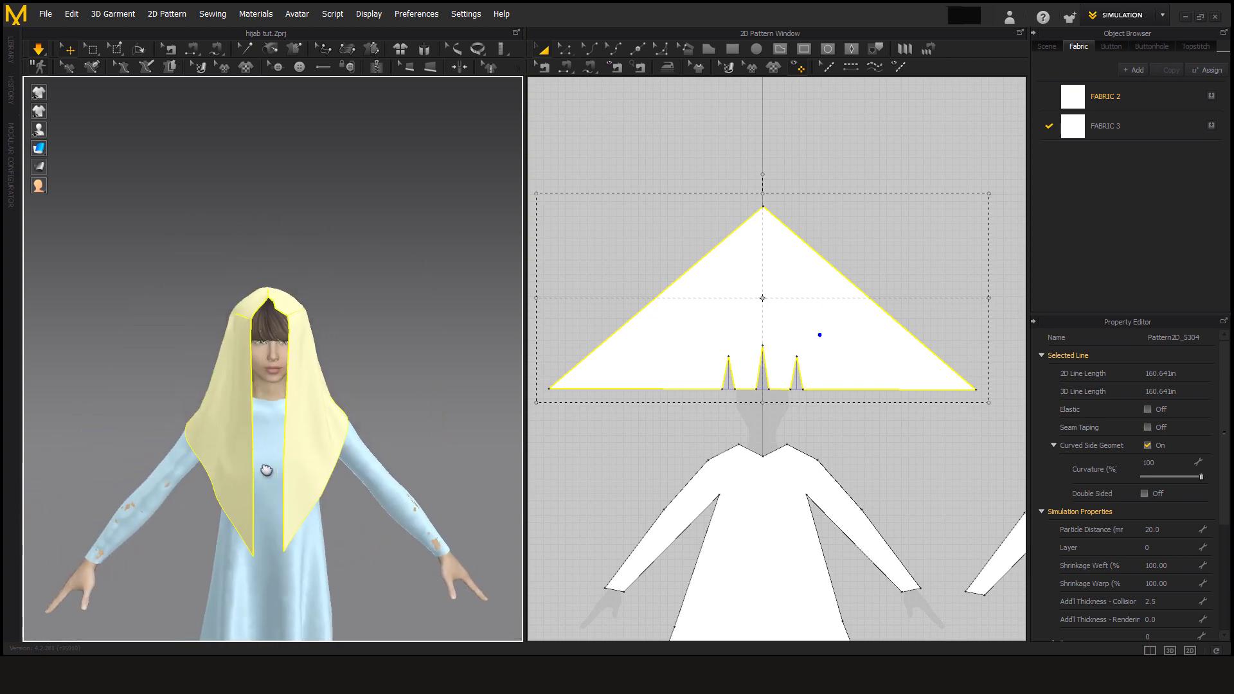
scroll(276, 403, "up", 2)
right_click_drag(286, 382, 123, 364)
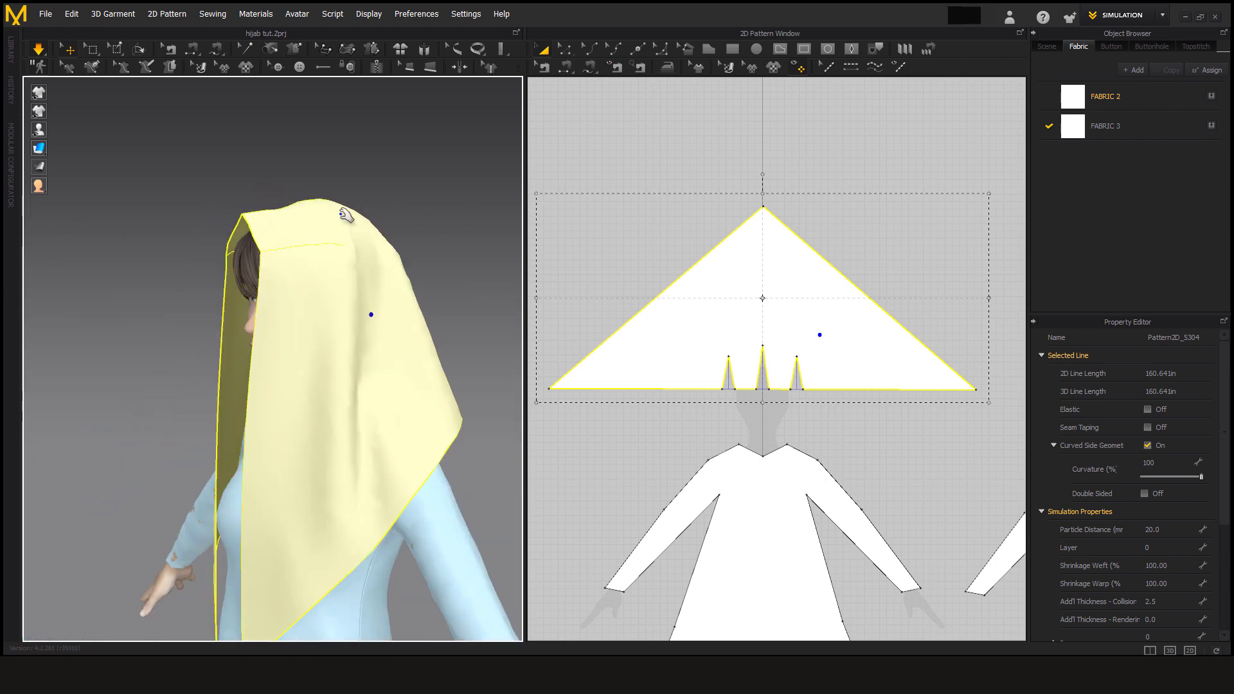
right_click_drag(355, 222, 292, 398)
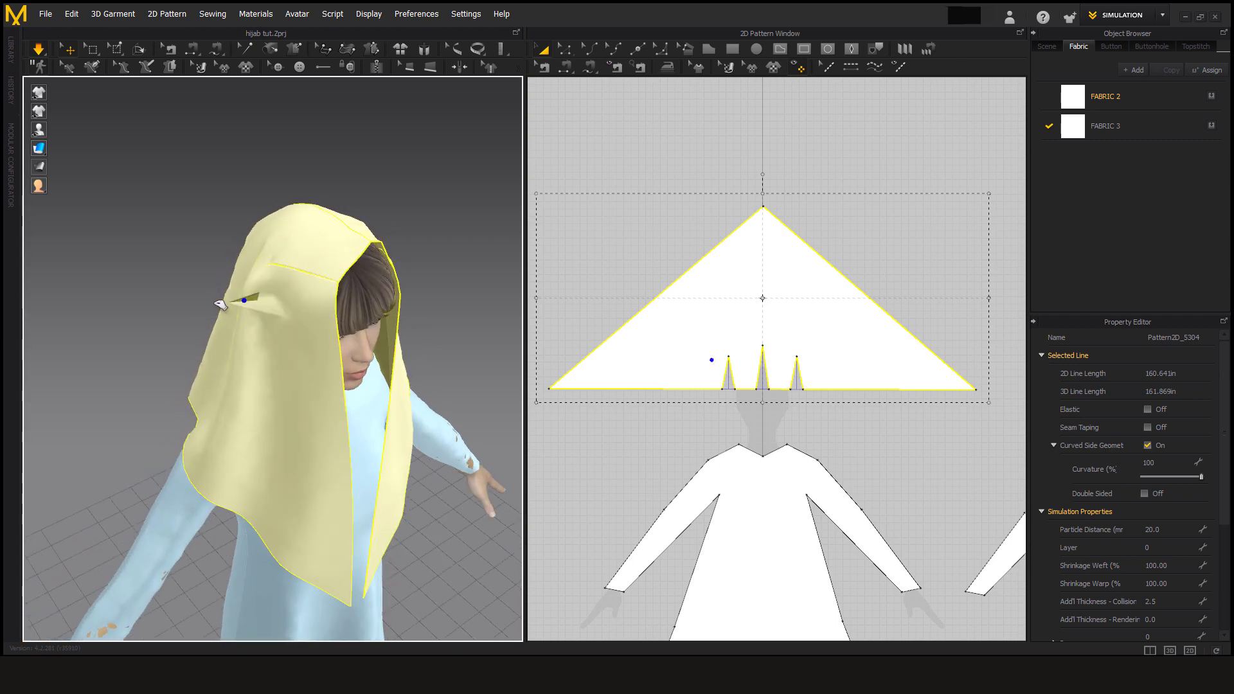
Step: Pull the draped hijab fabric back on both sides of the head during simulation to open it around the face
left_click_drag(184, 307, 234, 236)
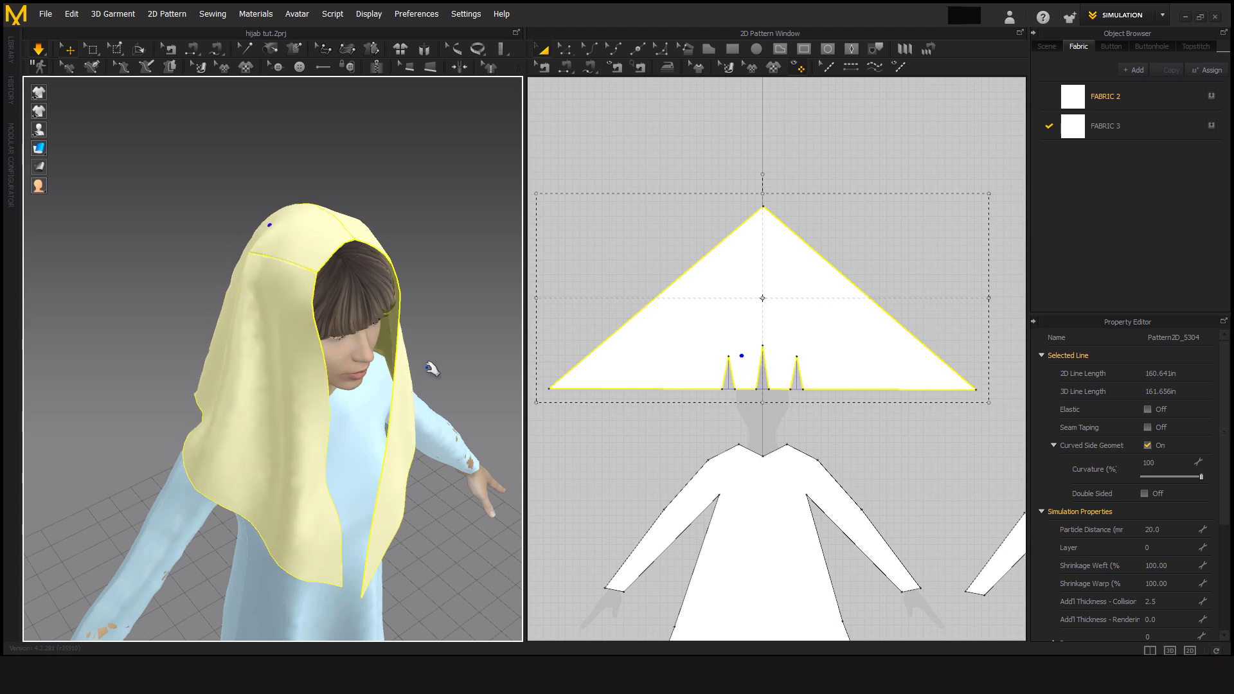
right_click_drag(234, 236, 314, 287)
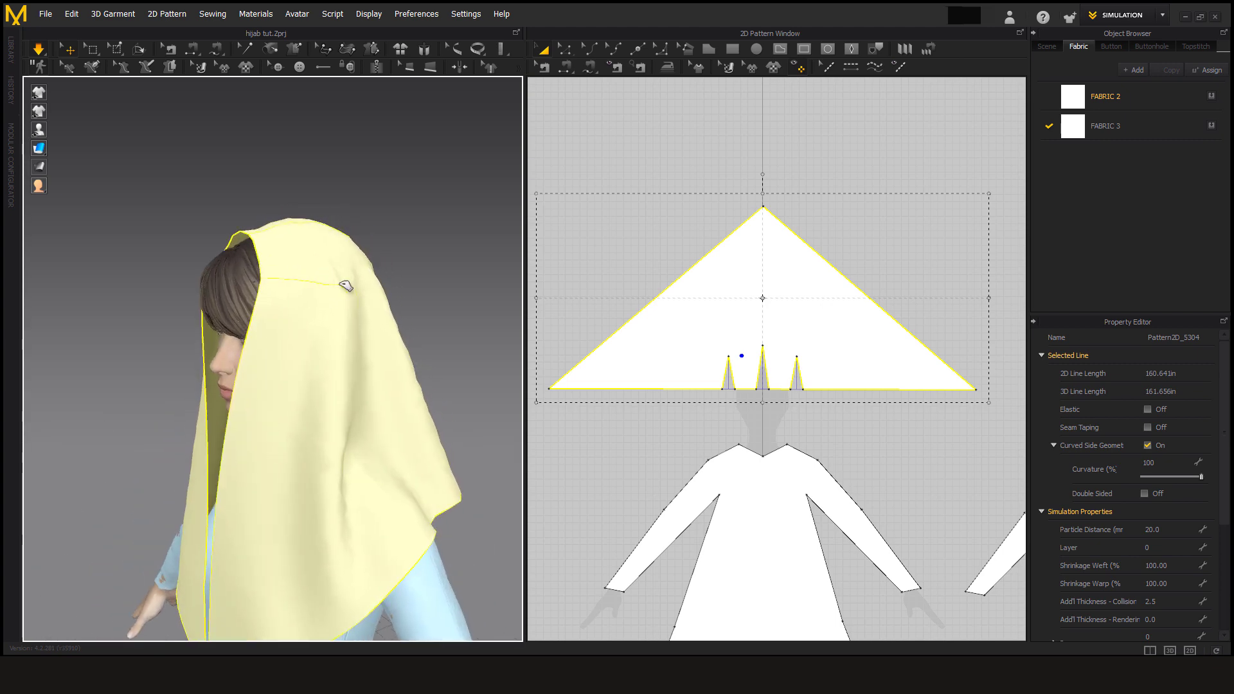
right_click_drag(264, 408, 315, 398)
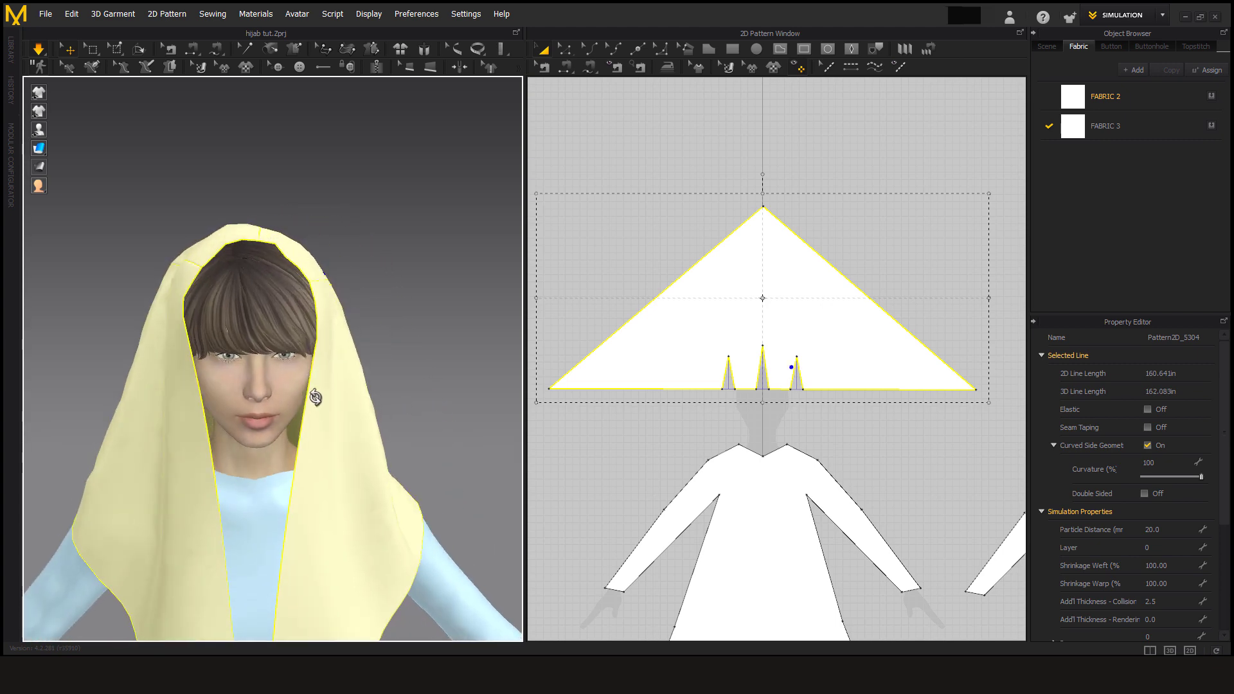
right_click_drag(285, 282, 250, 340)
left_click_drag(143, 298, 206, 276)
left_click_drag(291, 242, 351, 271)
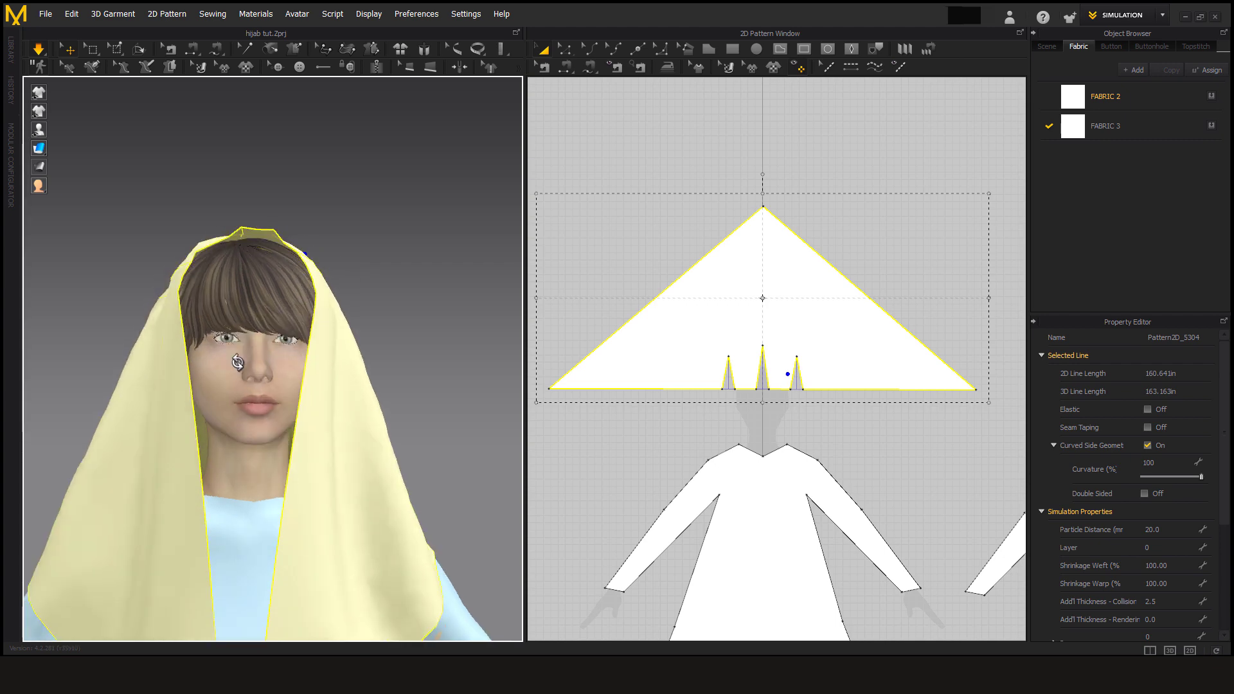
Step: Pull the fabric on the avatar's left side back from the face and adjust the front edge at the right temple
right_click_drag(253, 407, 97, 413)
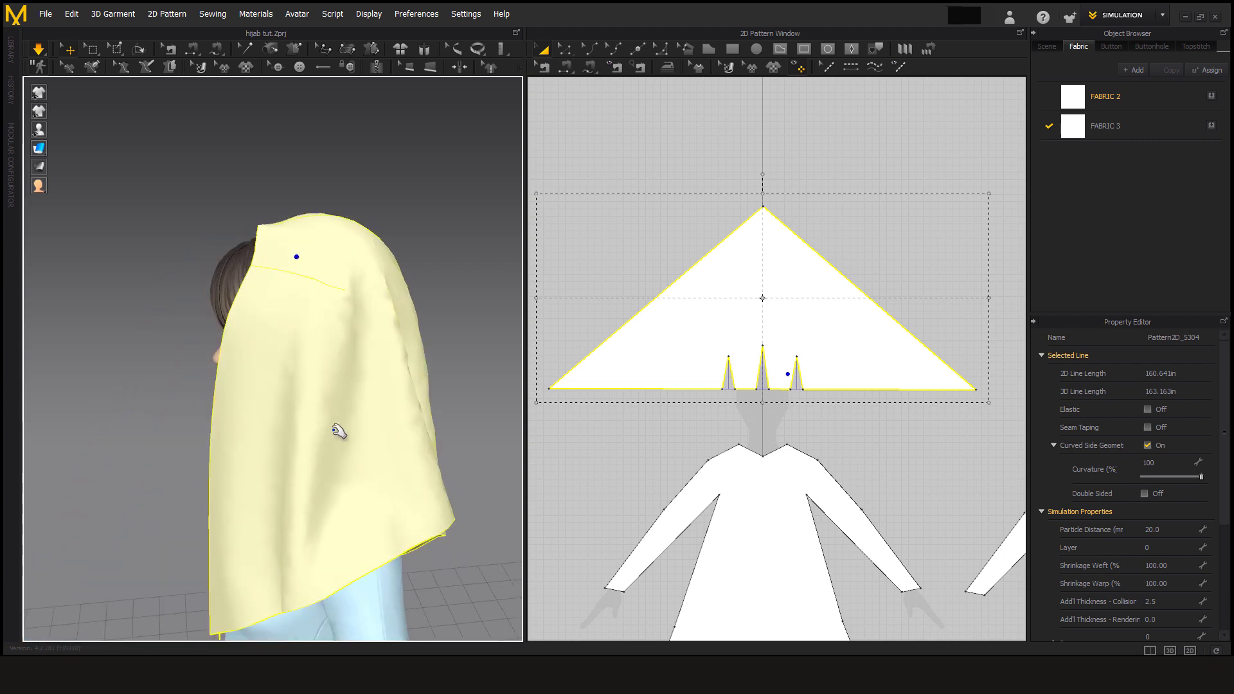
left_click_drag(278, 393, 301, 475)
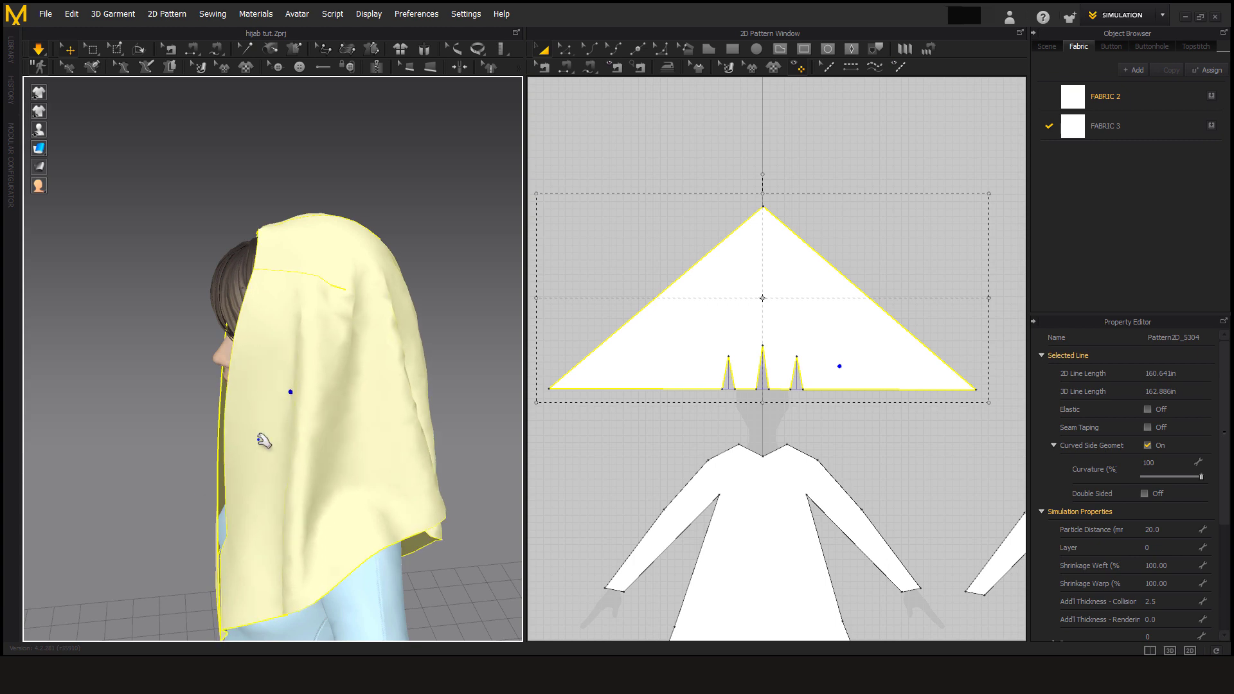
right_click_drag(350, 476, 302, 270)
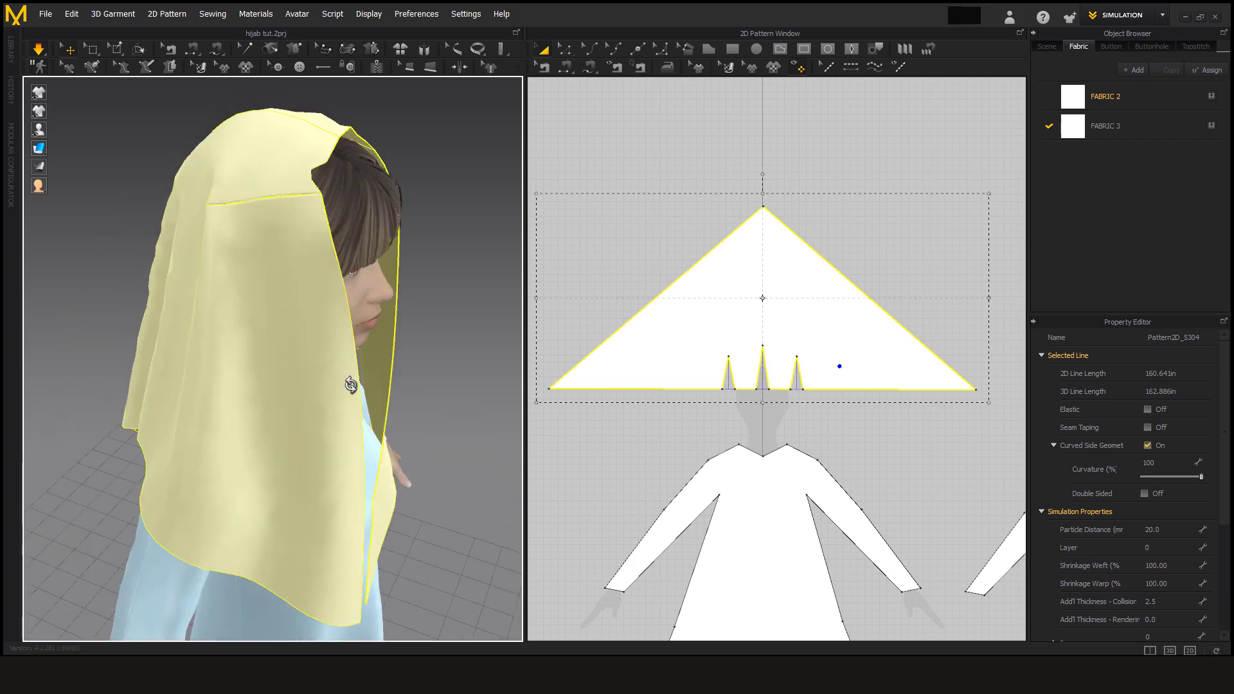
left_click_drag(307, 188, 289, 221)
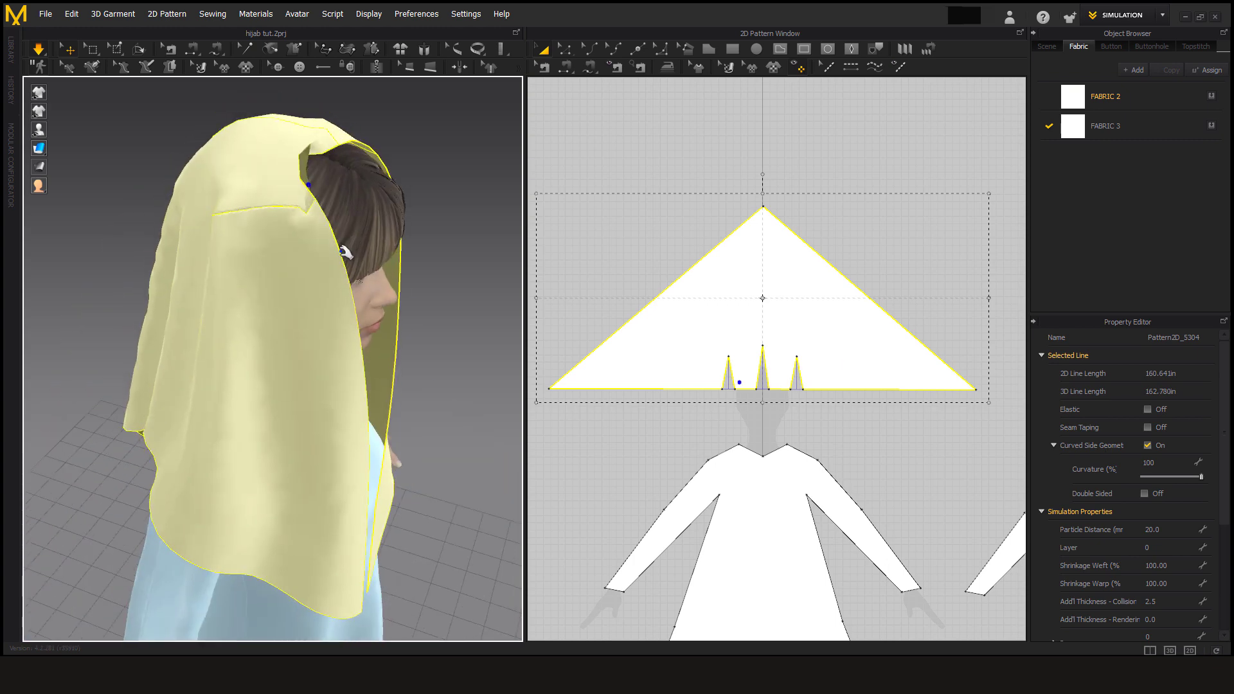
right_click_drag(399, 295, 272, 287)
Step: Activate the Edit Pattern tool for the darts on the hijab pattern's base edge
scroll(769, 436, "up", 5)
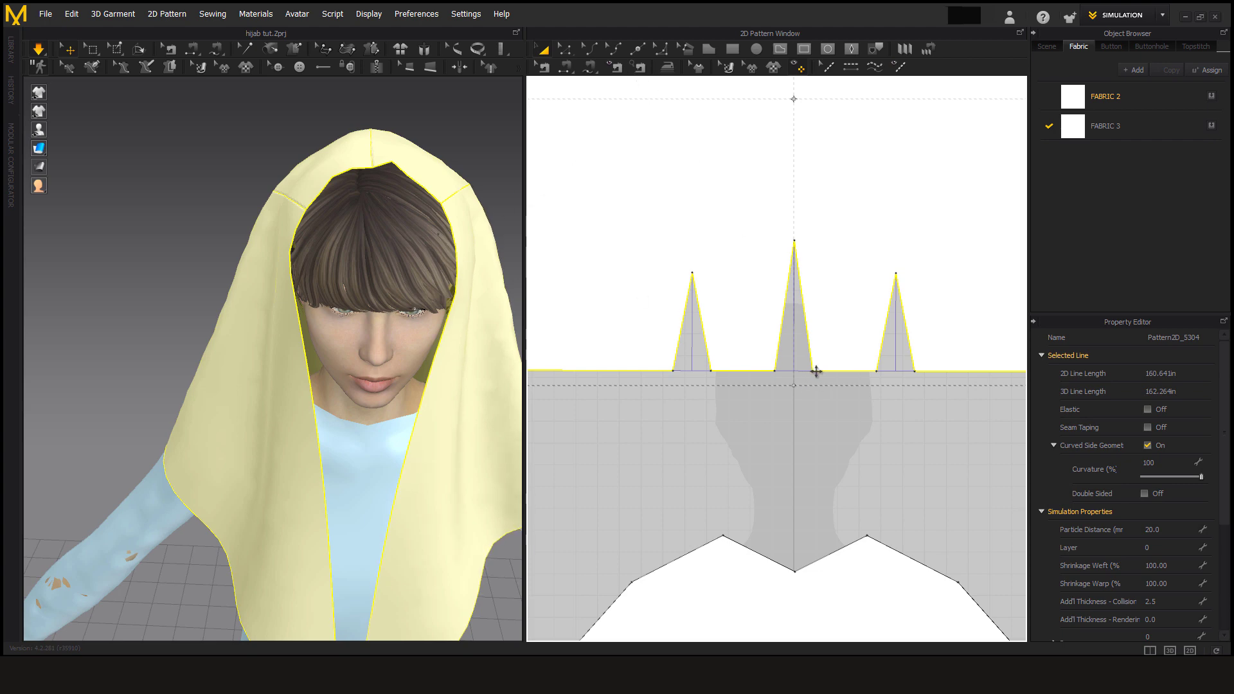
left_click(564, 48)
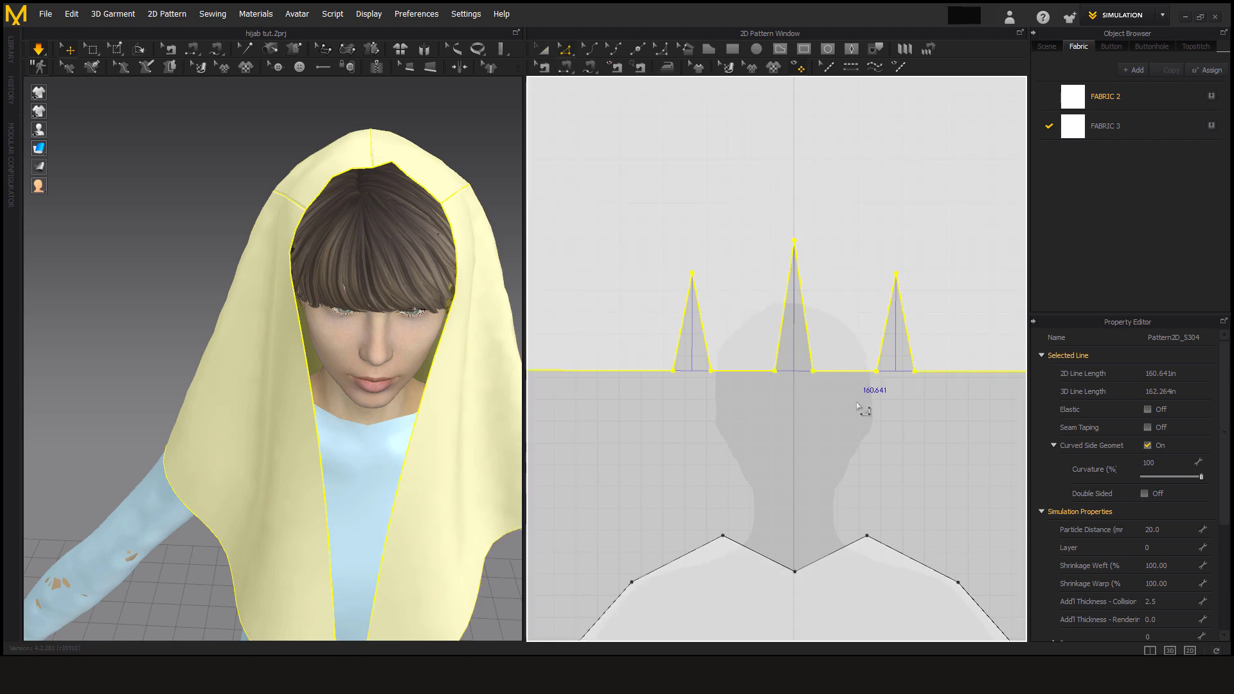
right_click(812, 371)
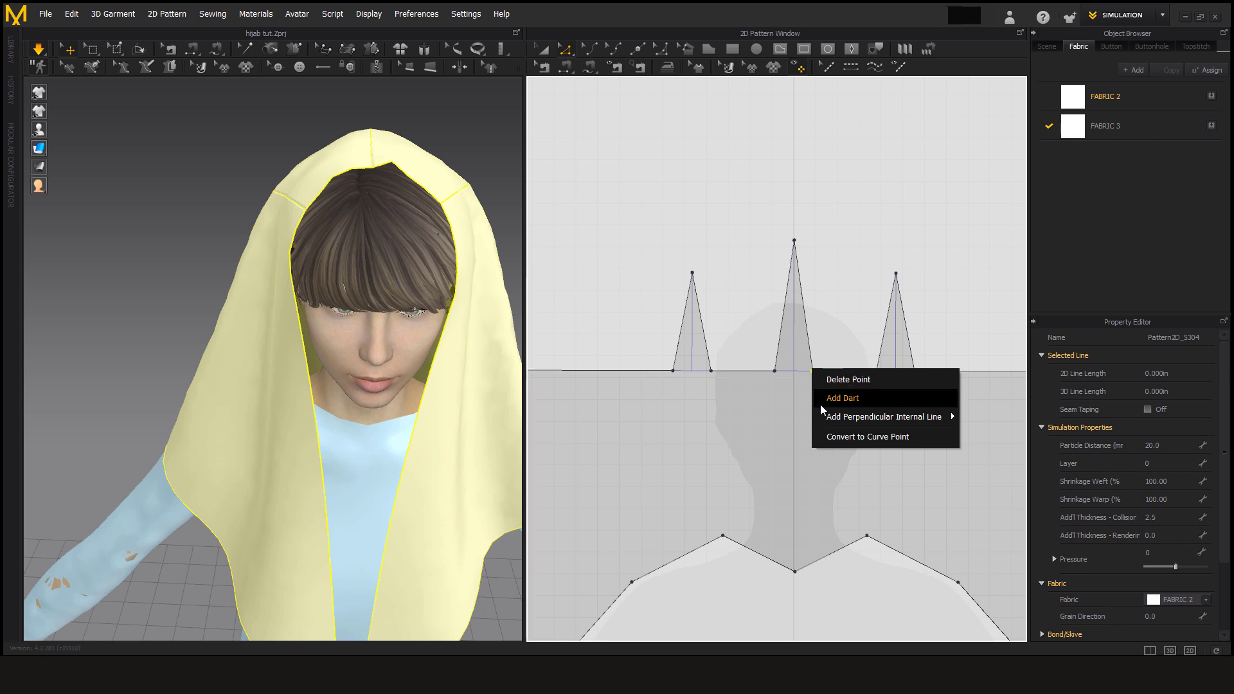
left_click(795, 240)
right_click(795, 242)
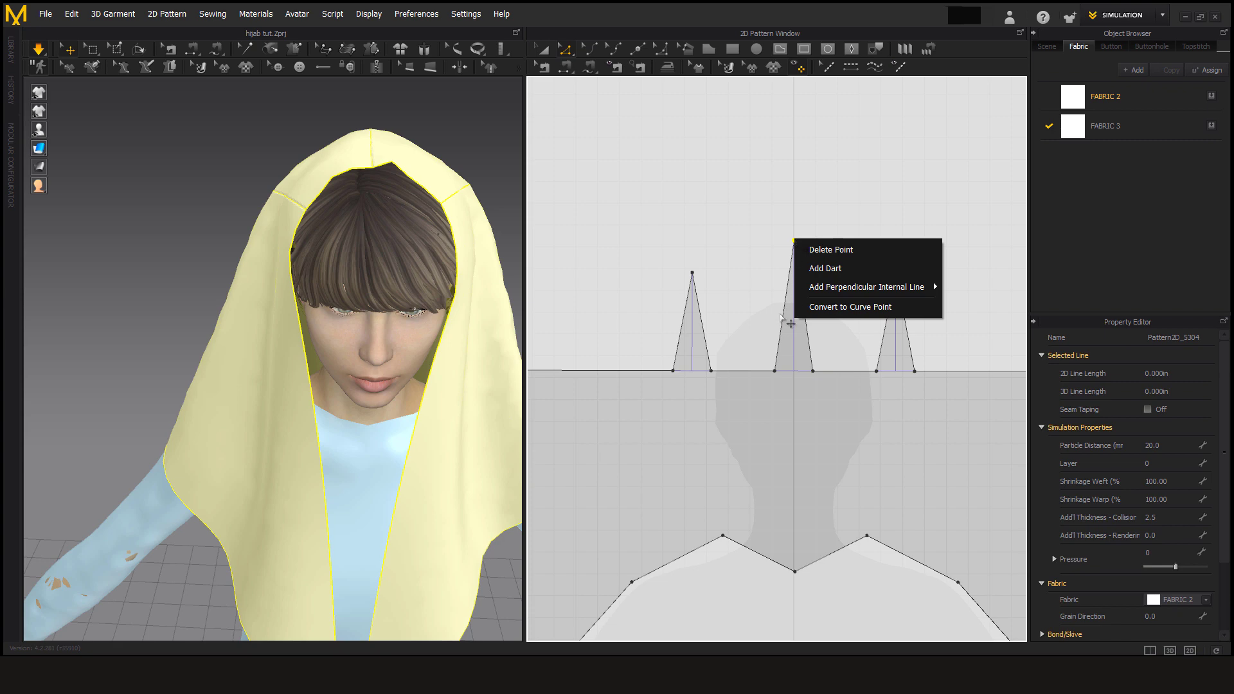
left_click(791, 330)
Step: Edit the centre dart on the hijab's base edge to a total width of 2 in
left_click(781, 329)
left_click(809, 332, "shift")
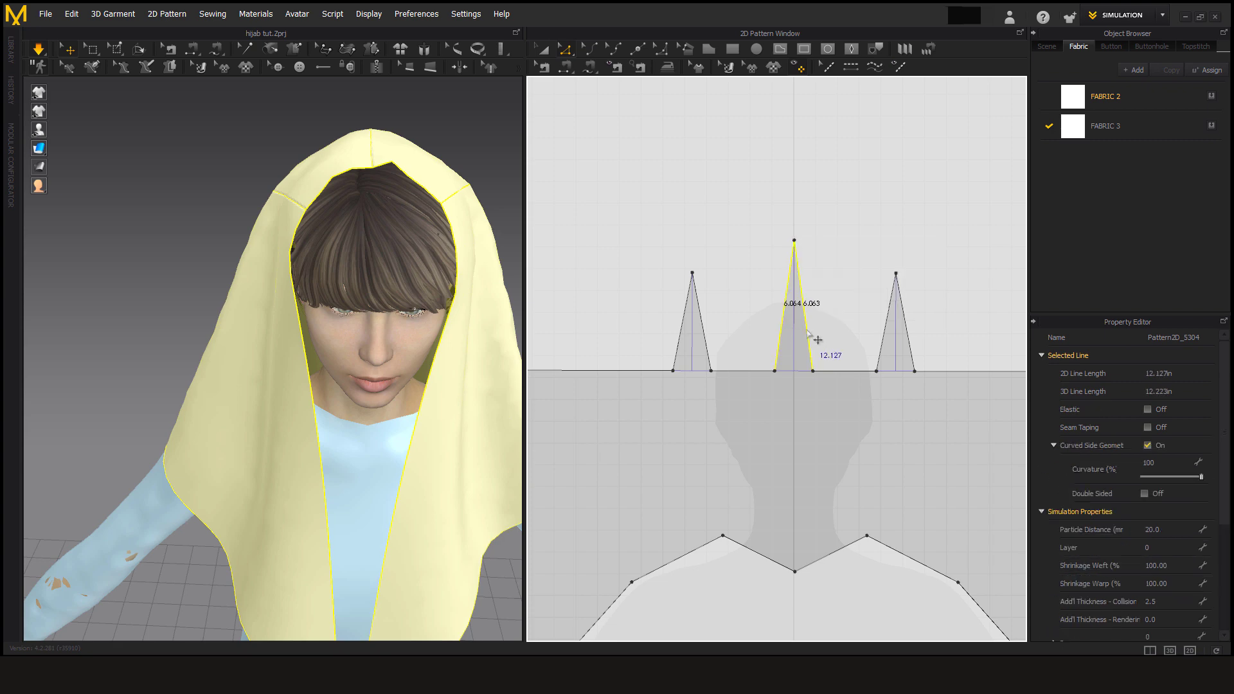
right_click(808, 331)
left_click(834, 379)
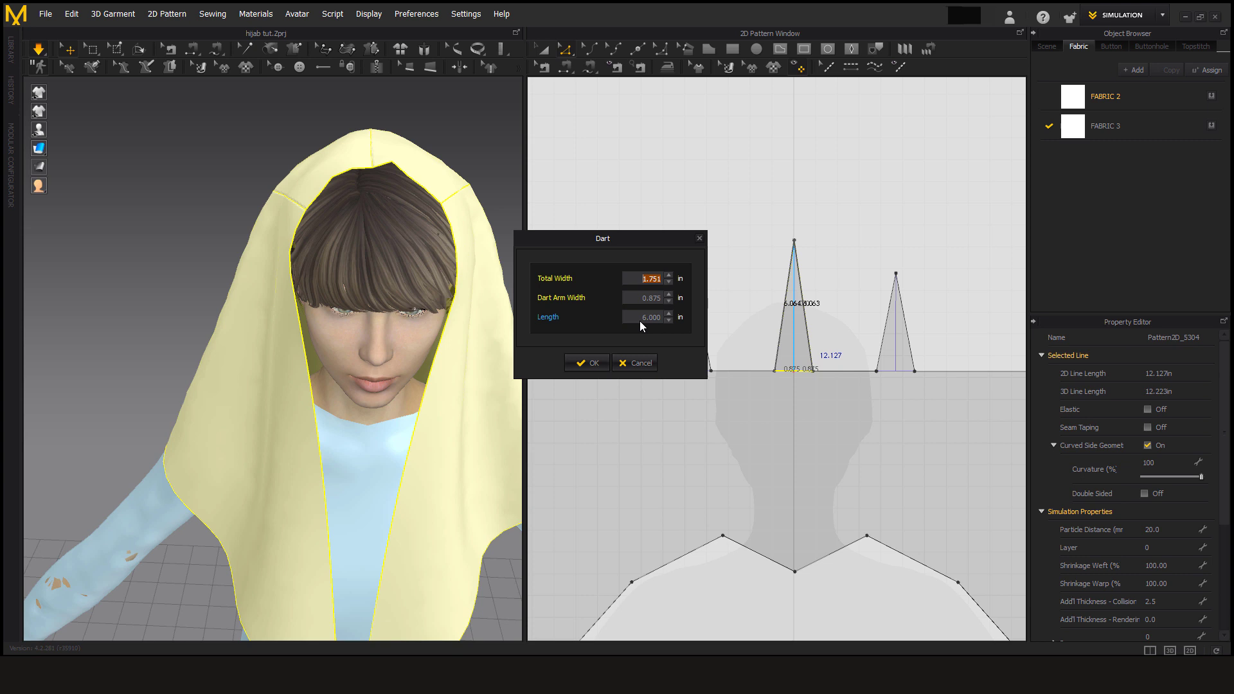
left_click(669, 276)
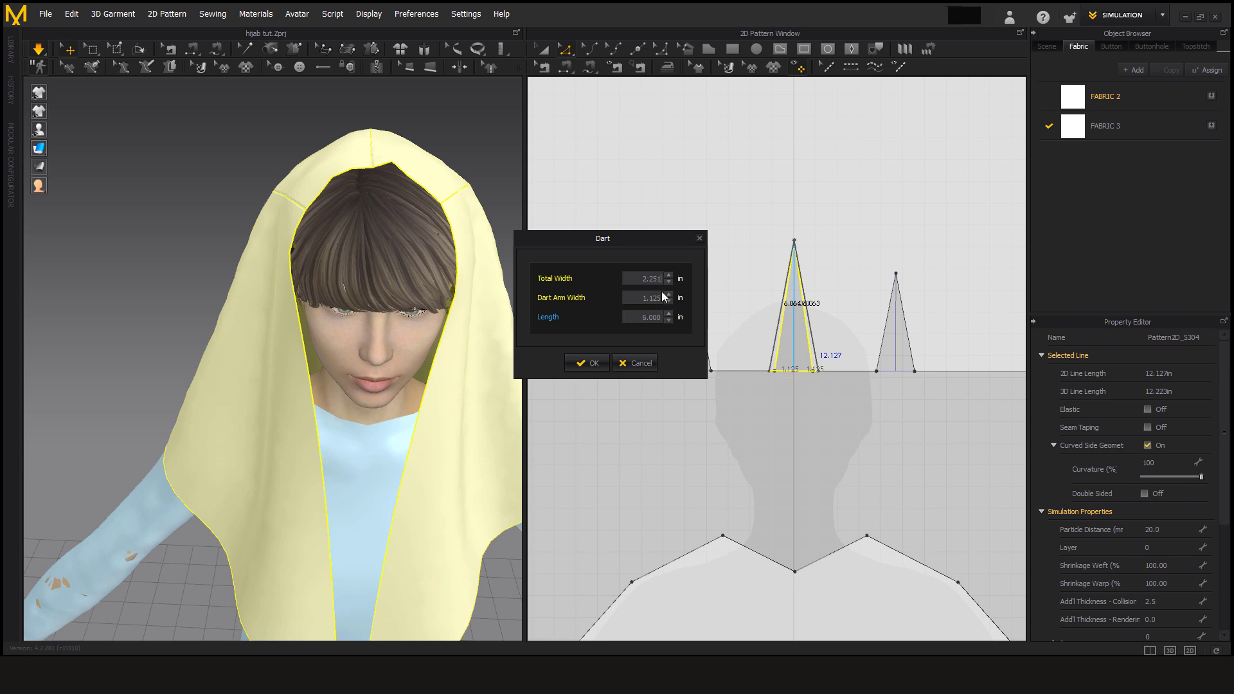
key("BackSpace")
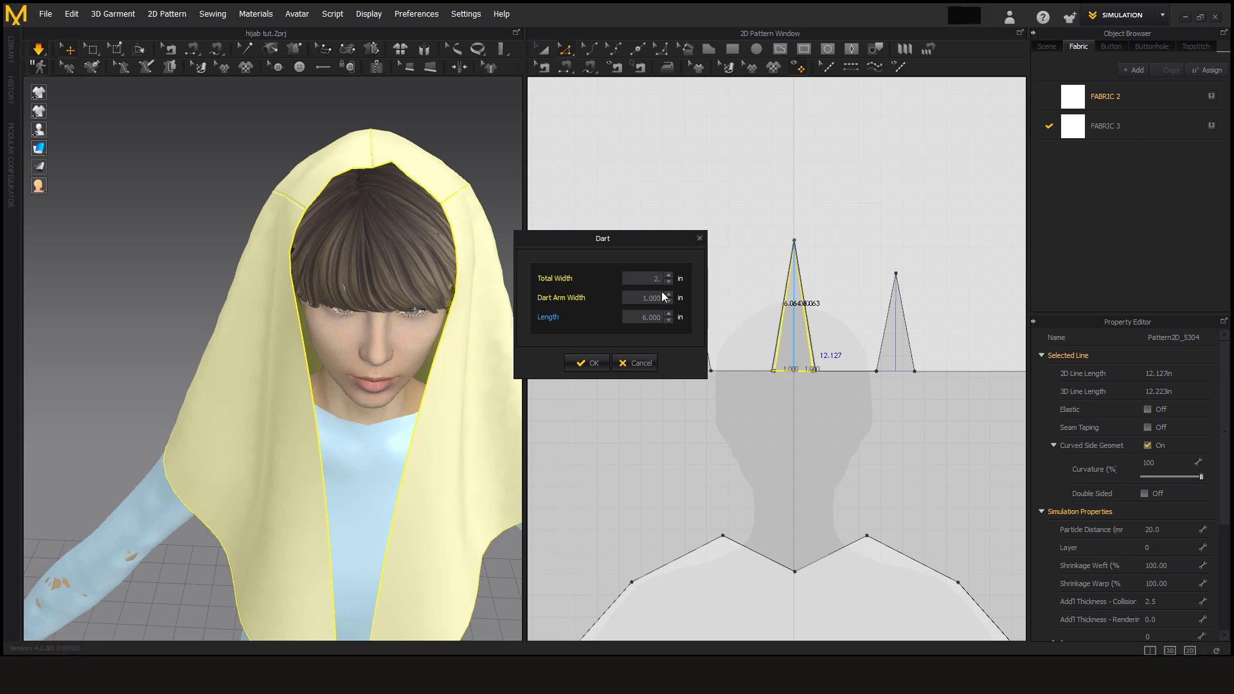
left_click(589, 366)
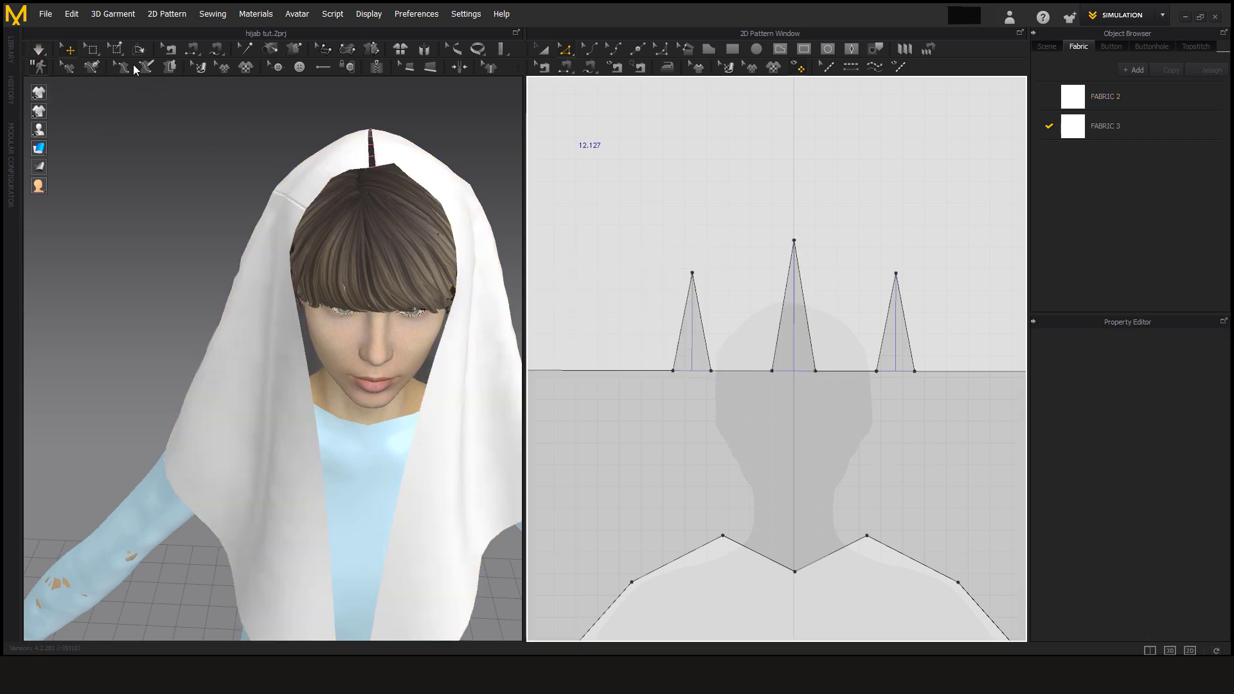
Step: Simulate the hijab with the widened centre dart and adjust its front edge at the crown of the head
left_click(39, 49)
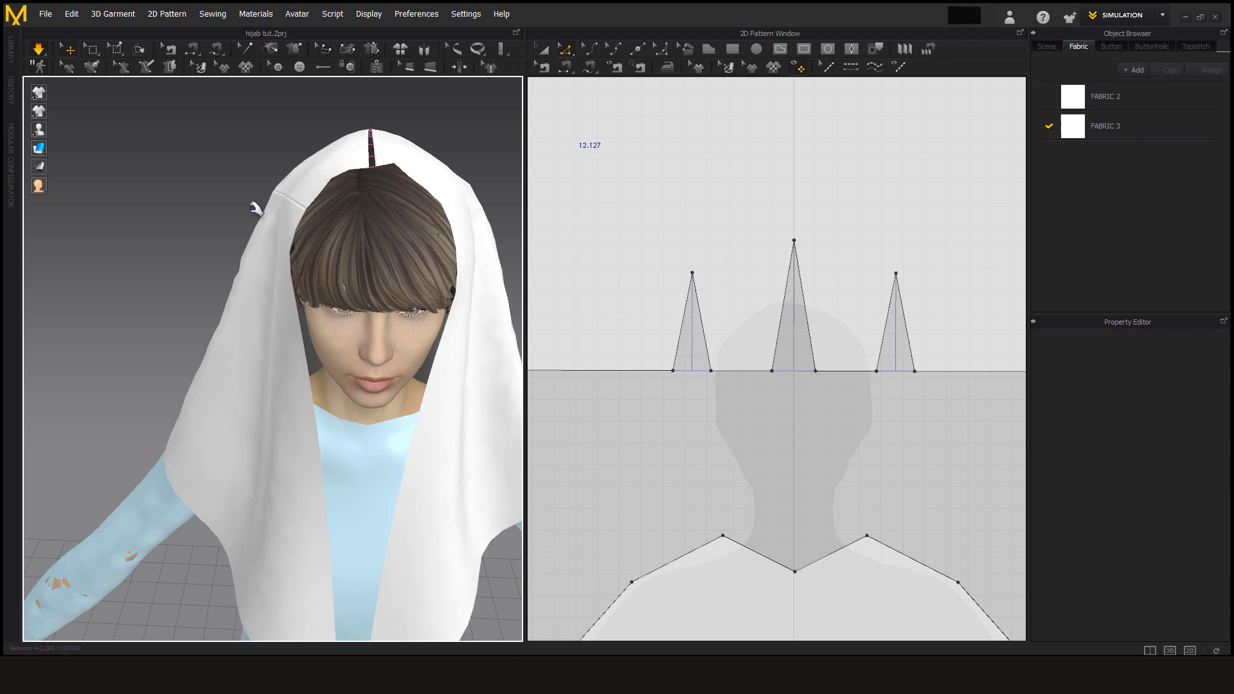
right_click_drag(397, 311, 367, 286)
left_click(391, 164)
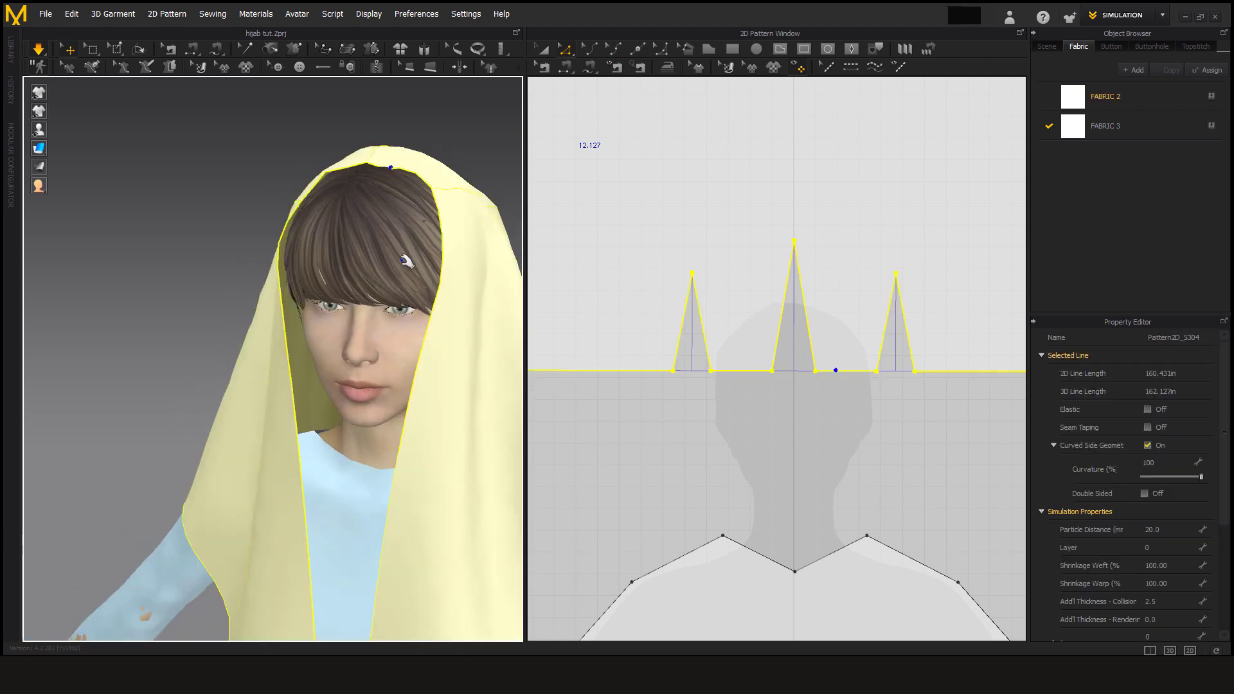
right_click_drag(394, 333, 441, 403)
left_click_drag(358, 144, 385, 300)
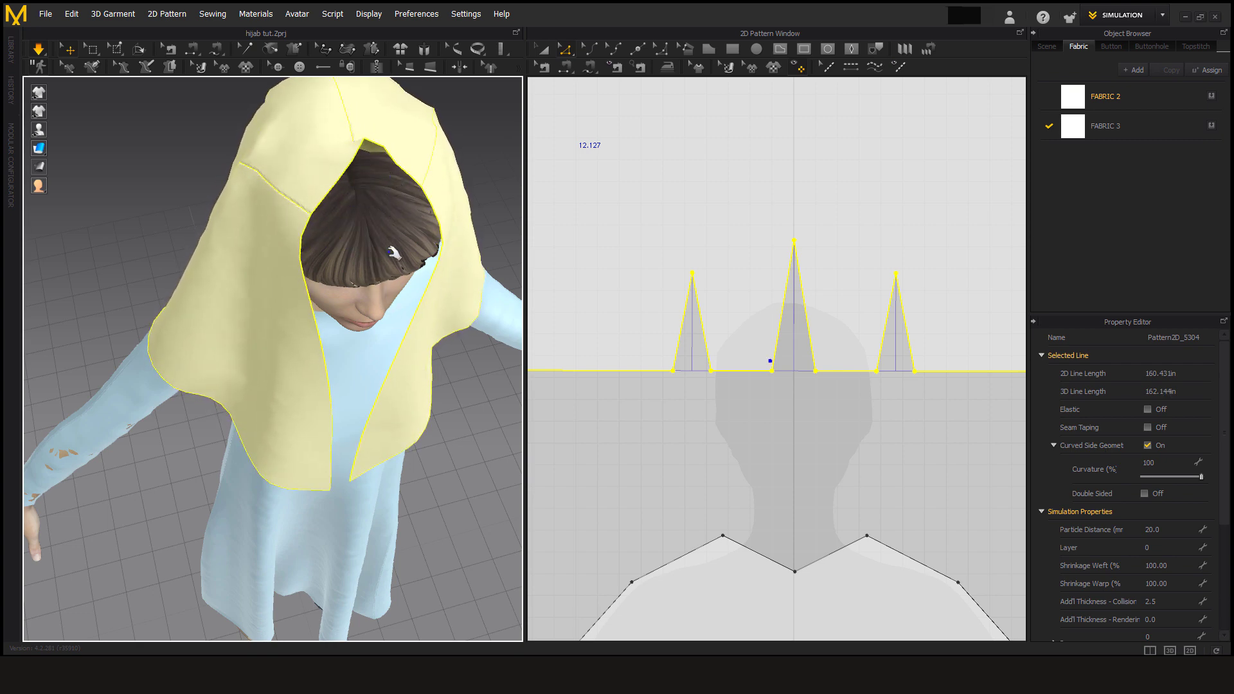
right_click_drag(426, 275, 315, 83)
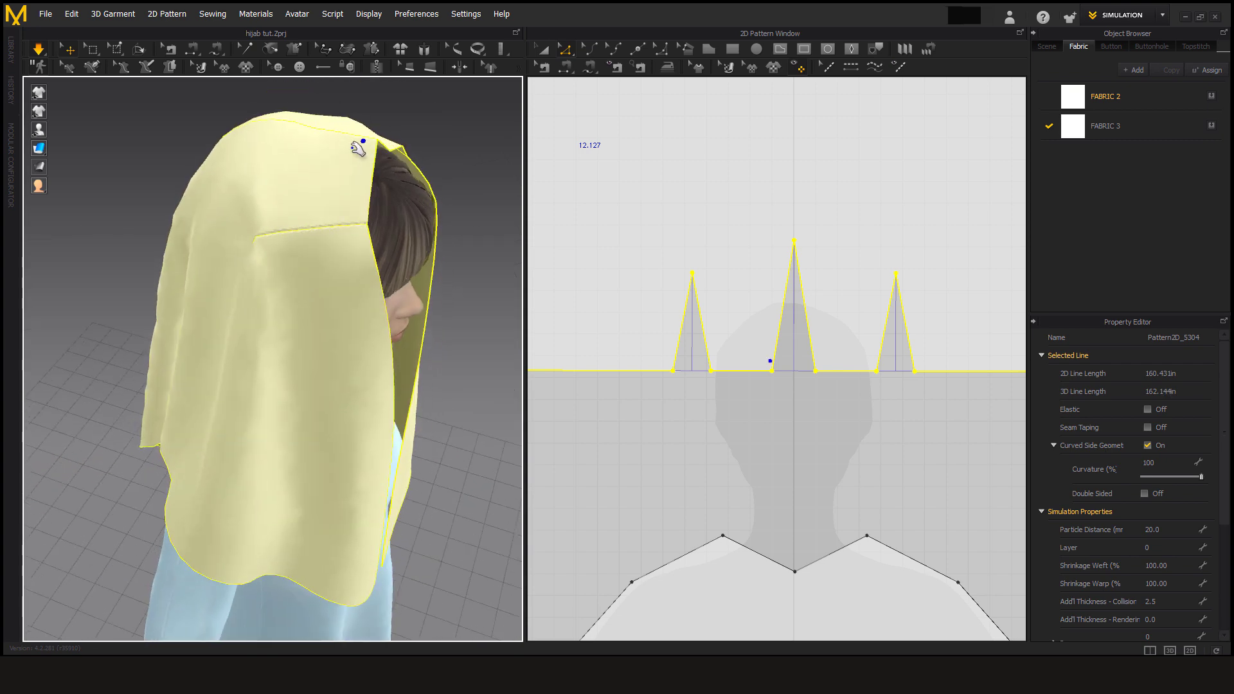
Step: Pull the fabric back around the crown and the avatar's left temple, checking the drape from the front, above and side
right_click_drag(436, 259, 325, 273)
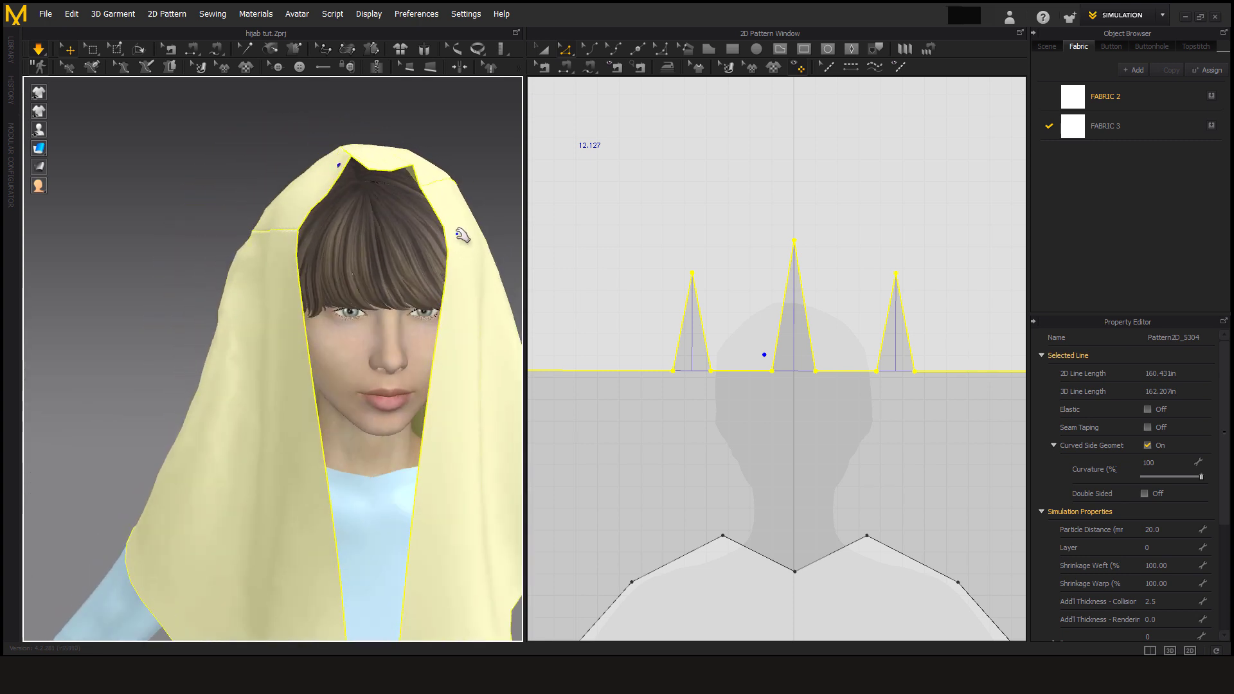
right_click_drag(441, 263, 437, 267)
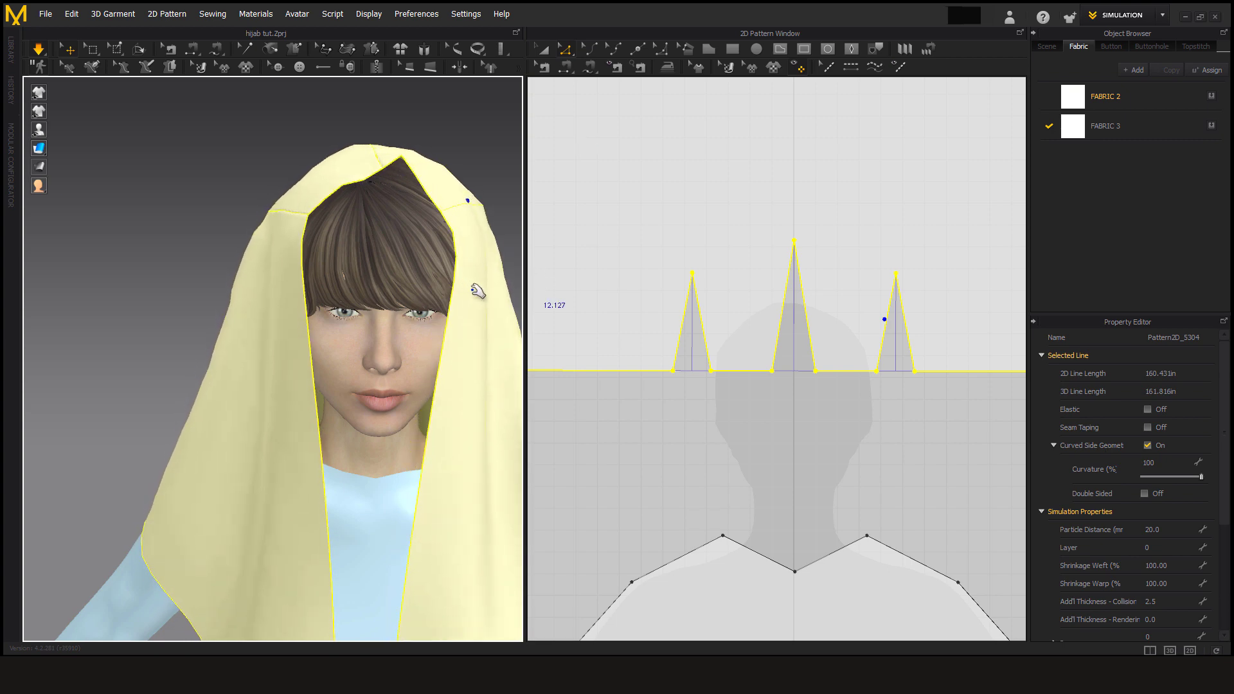
right_click_drag(468, 177, 493, 129)
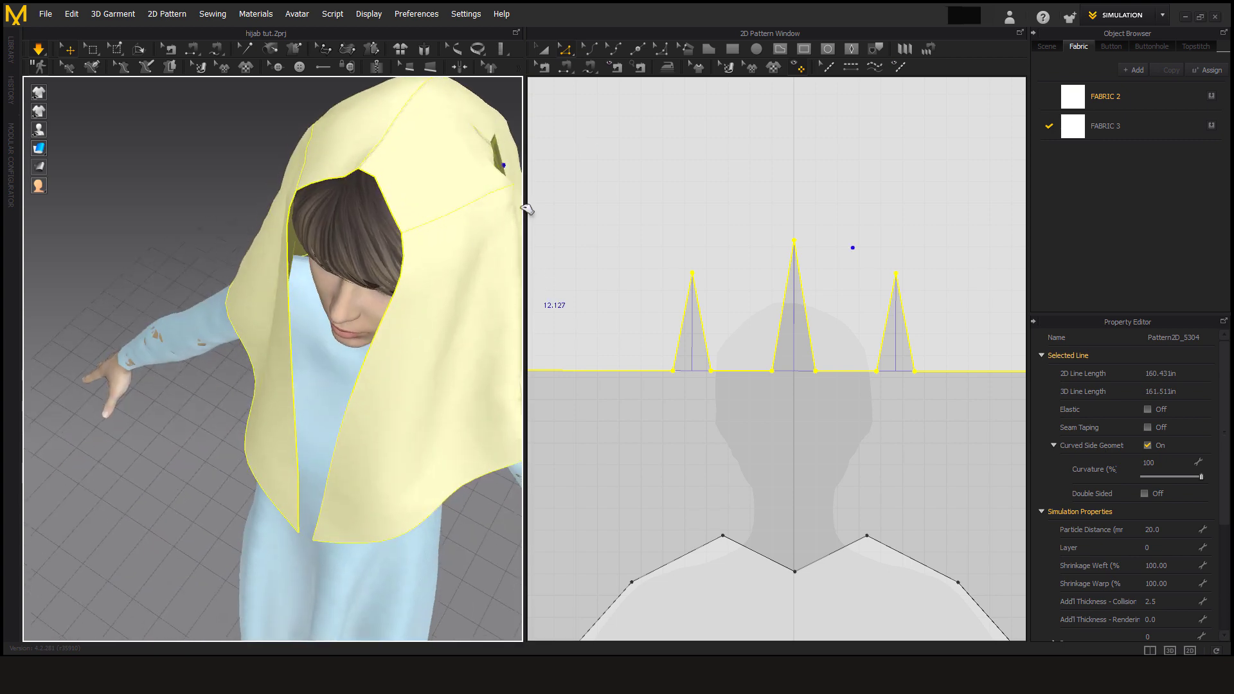
right_click_drag(453, 483, 463, 225)
scroll(357, 278, "up", 2)
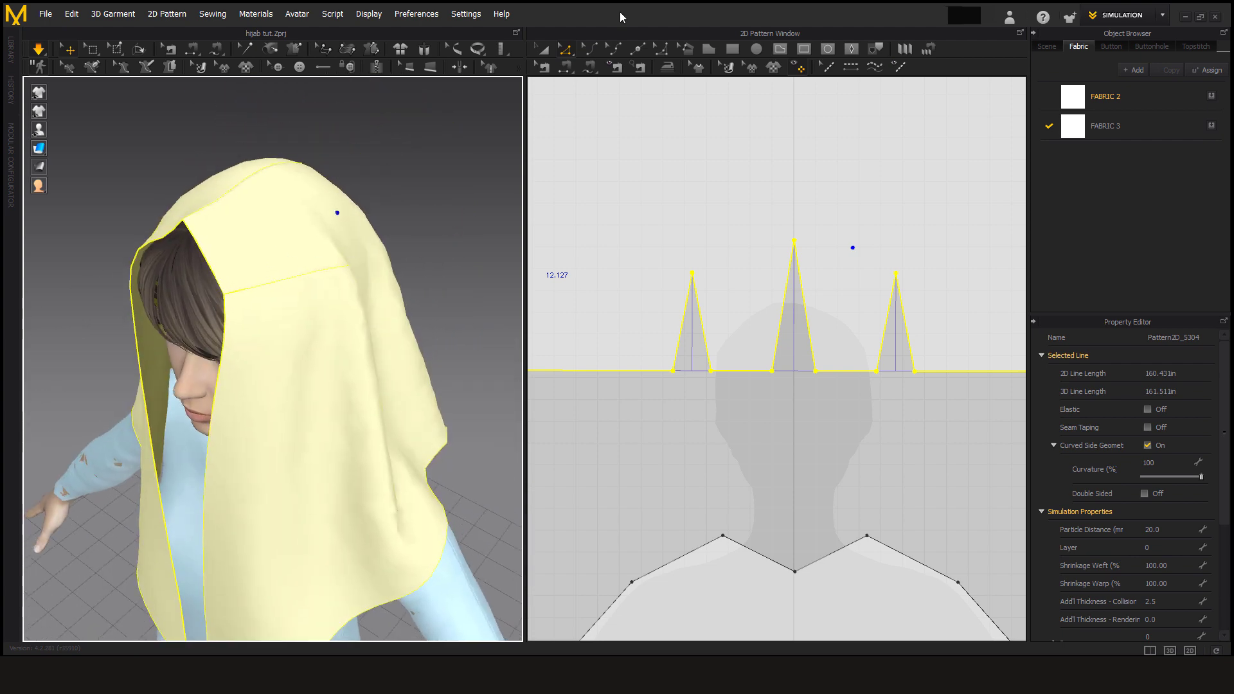
Step: Edit the centre dart to a length of 7.5 in, keeping its total width at 2 in
left_click(782, 319)
left_click(809, 320, "shift")
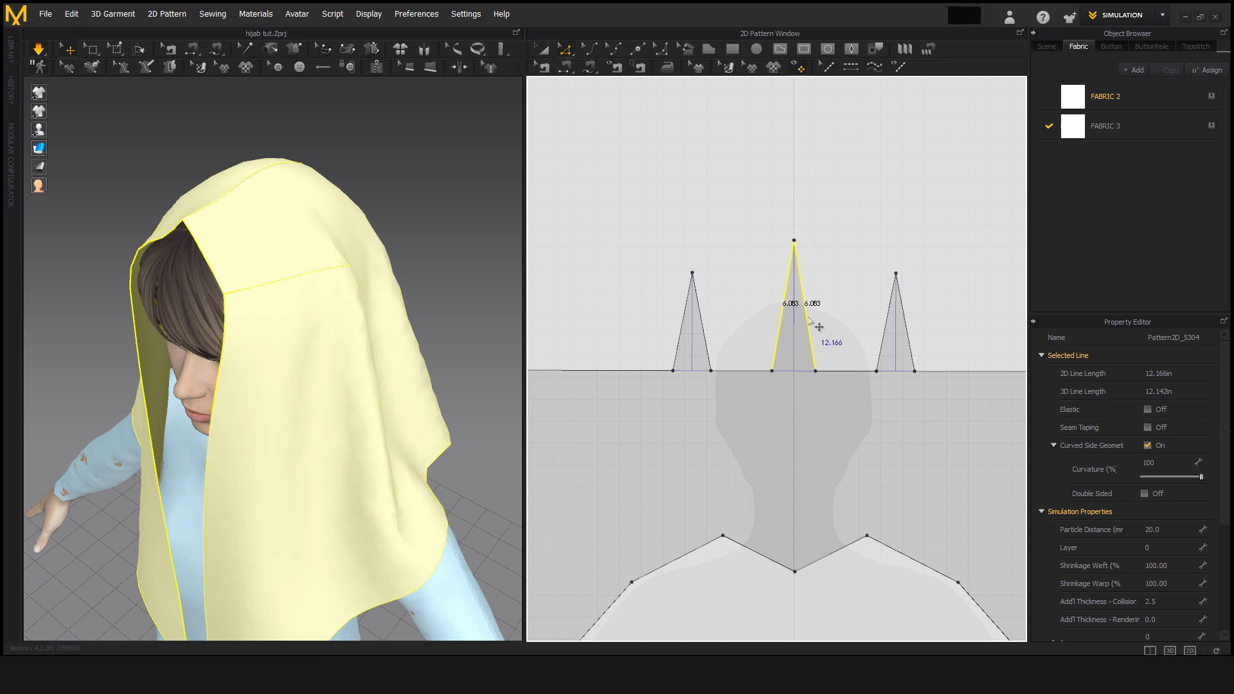
right_click(810, 322)
left_click(842, 365)
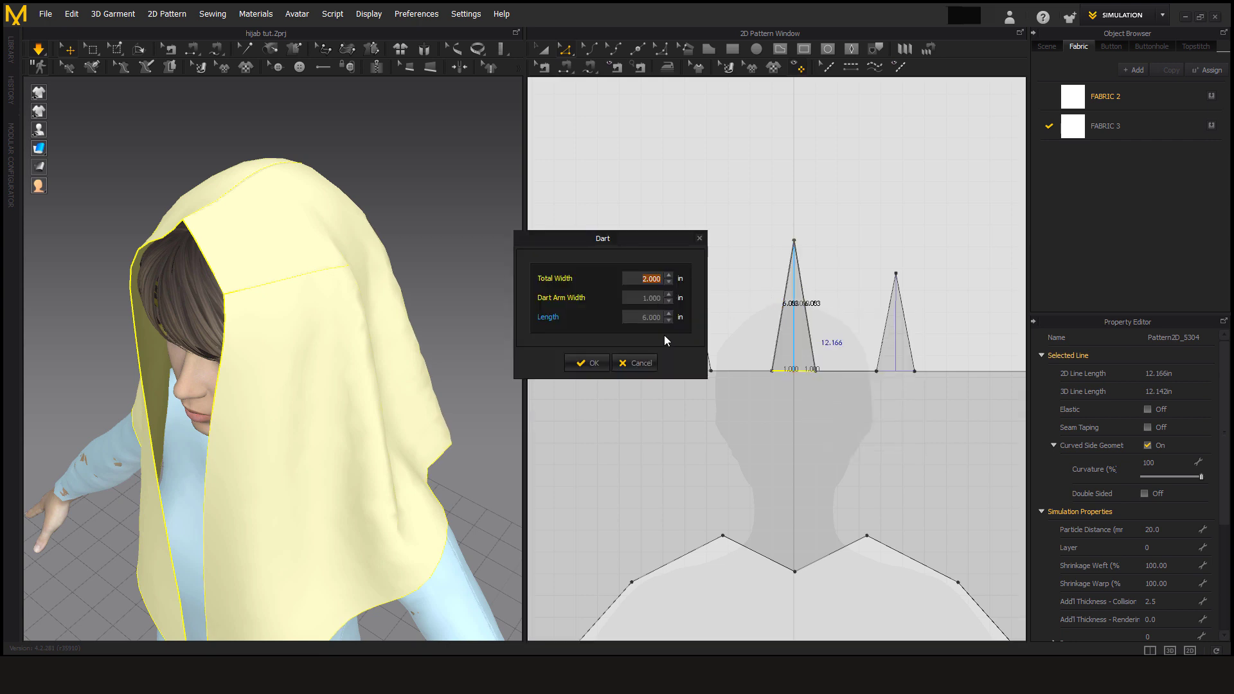
left_click(669, 313)
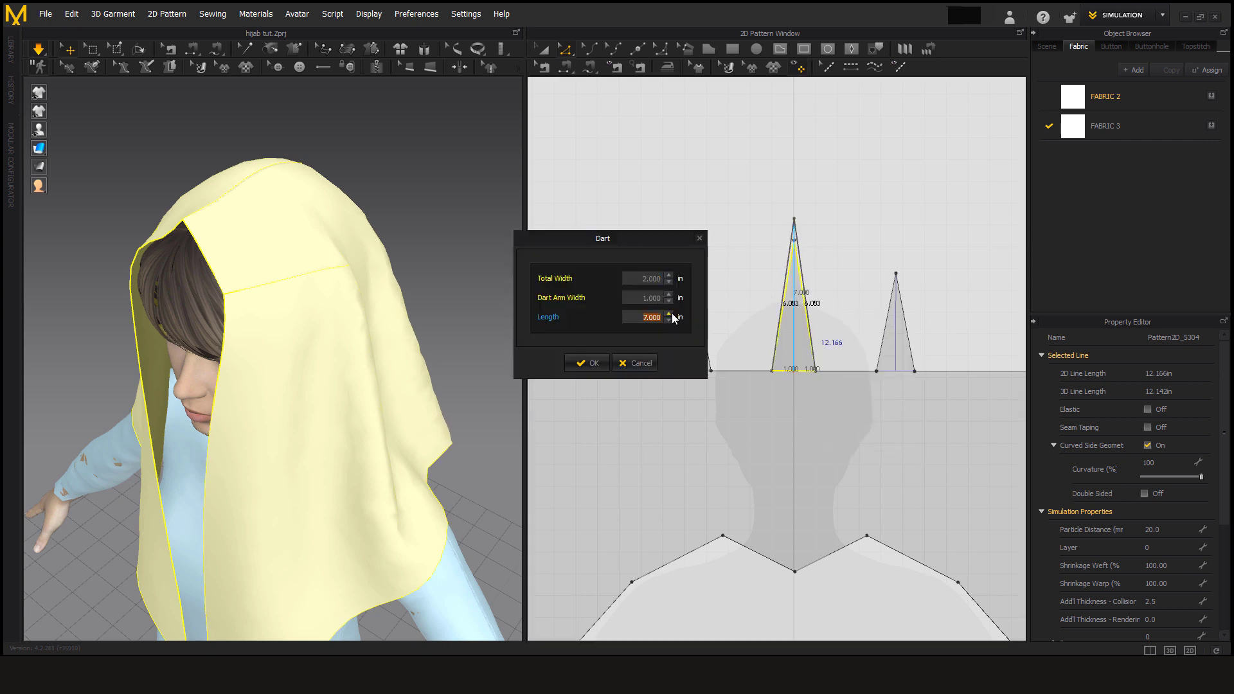
left_click(673, 314)
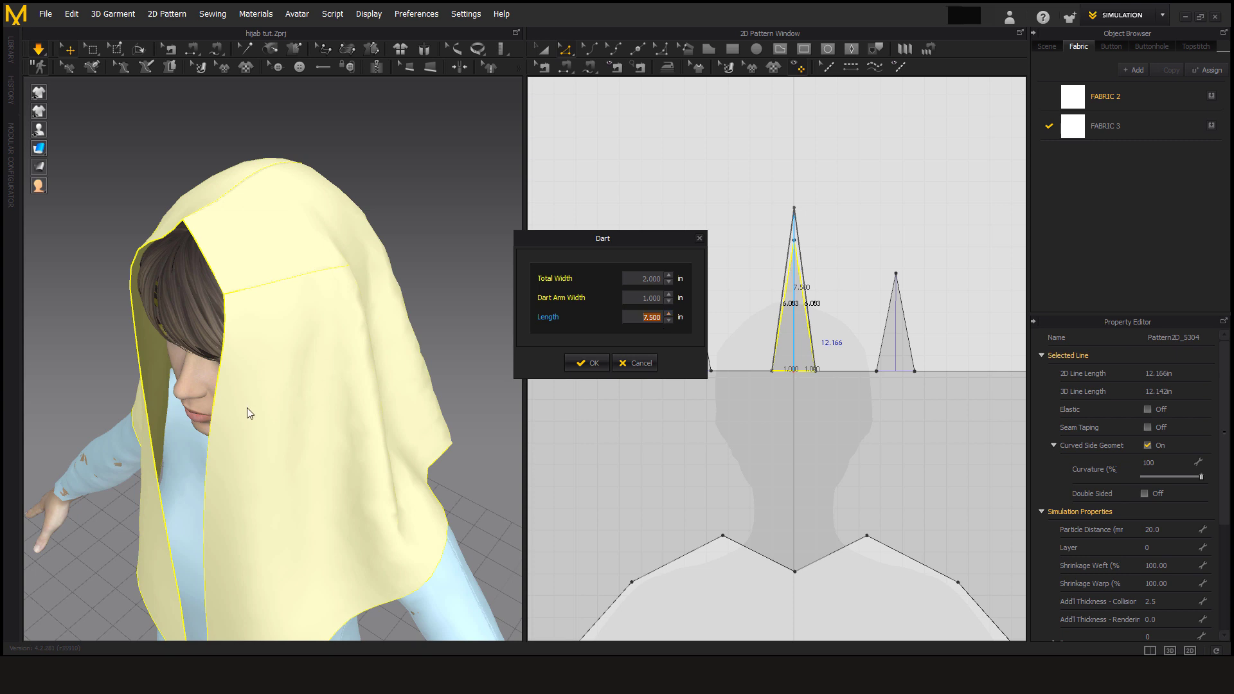
left_click(601, 364)
left_click(739, 357)
Step: Edit the dart to the left of the centre dart, setting its length to 6 in
right_click_drag(374, 404, 203, 441)
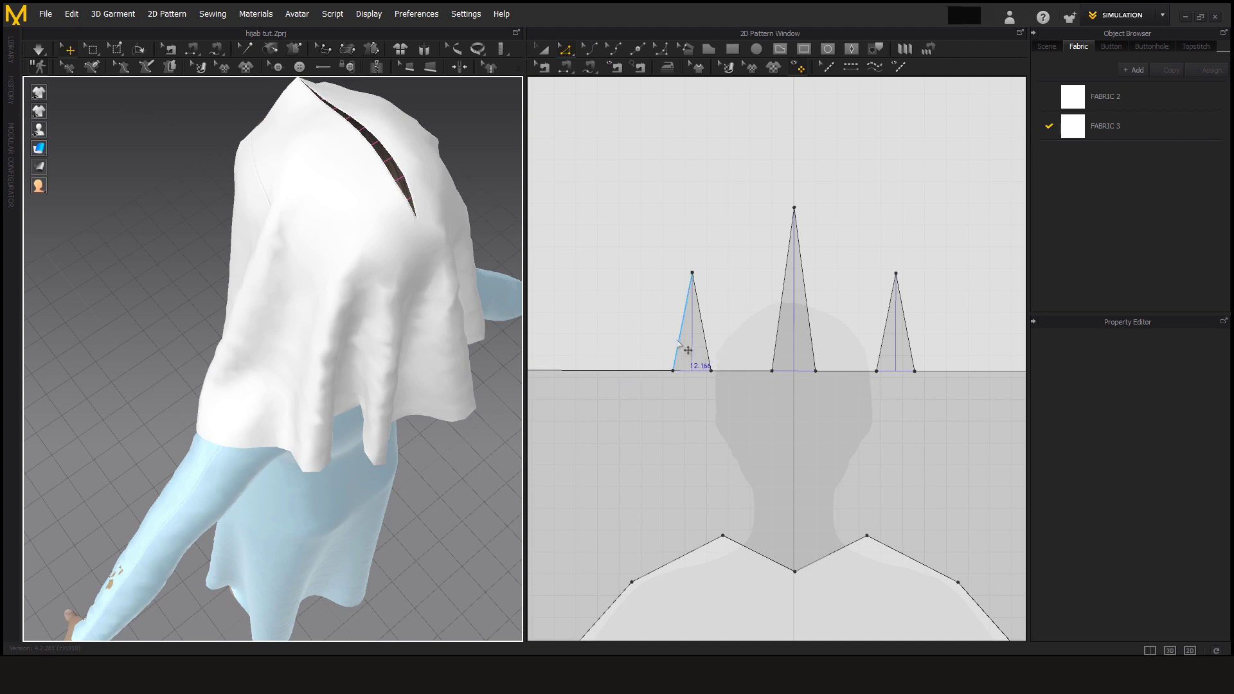
left_click(679, 344)
right_click(706, 340)
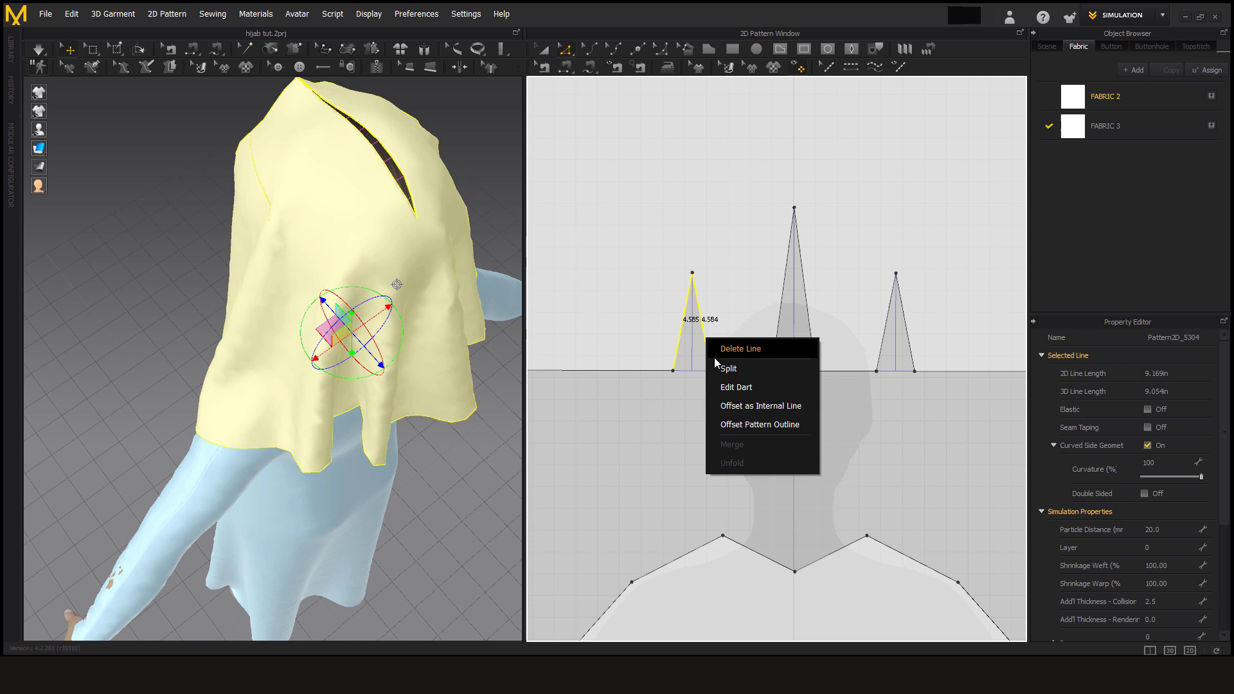
left_click(736, 387)
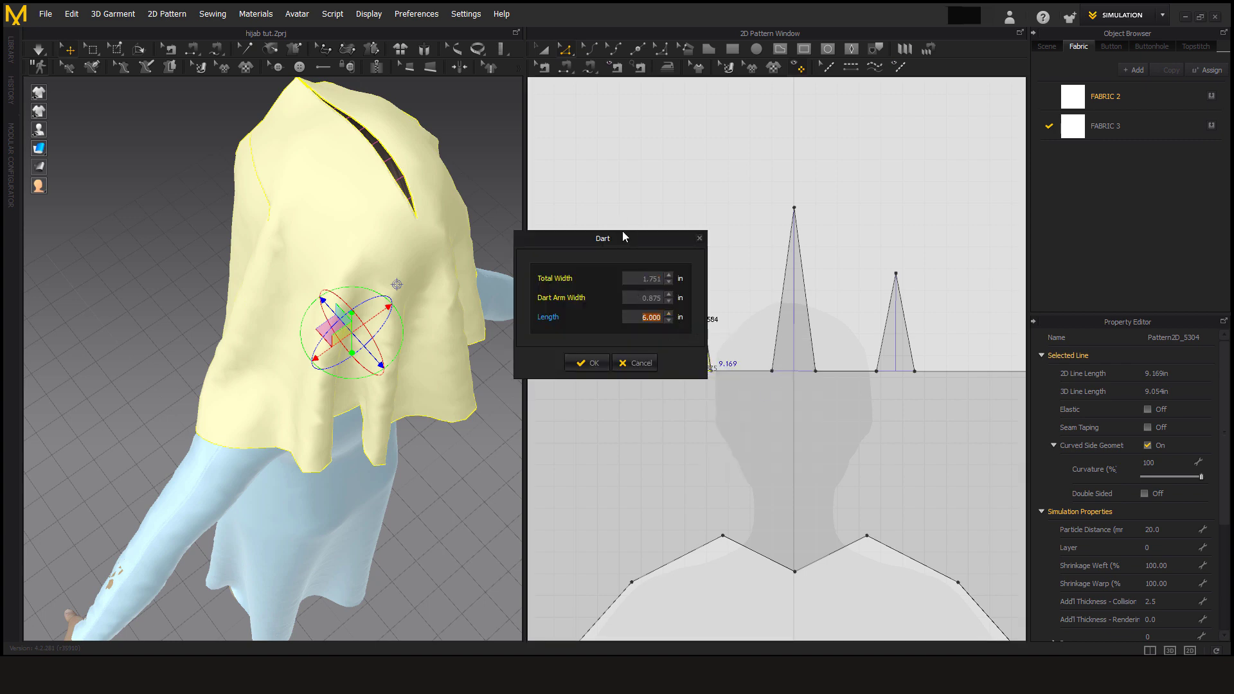
left_click_drag(622, 237, 542, 274)
left_click(500, 399)
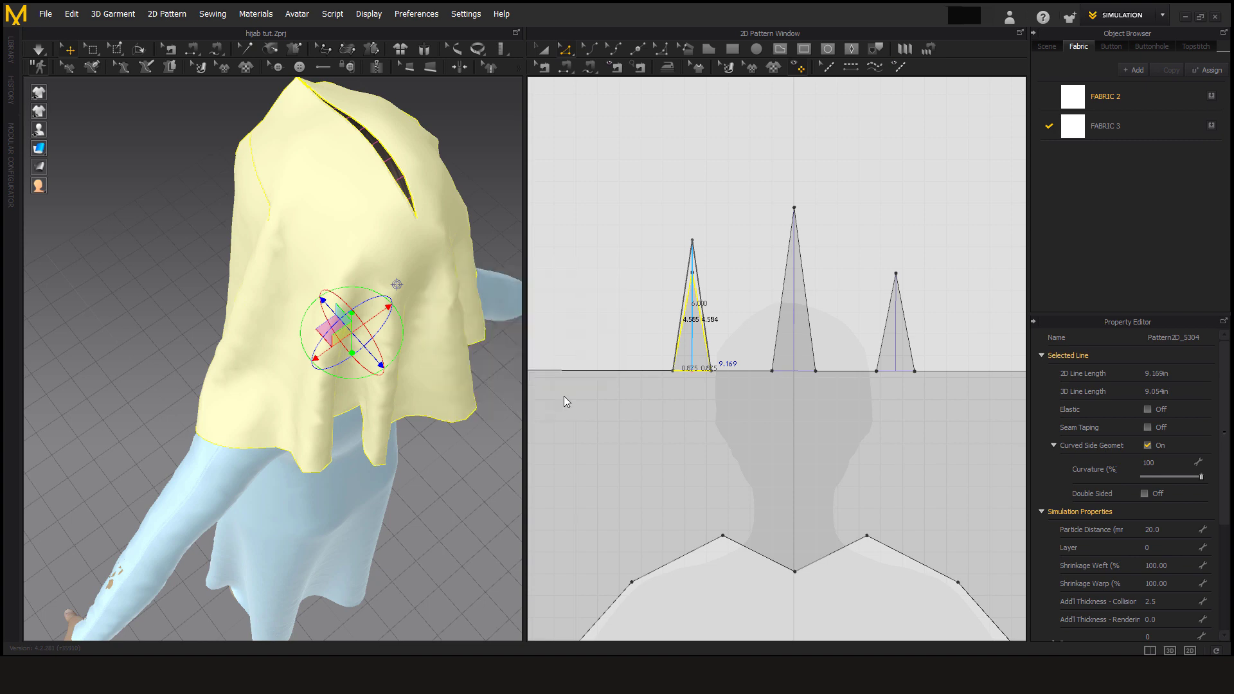
Step: Edit the dart to the right of the centre dart, setting its length to 6 in
left_click(883, 349)
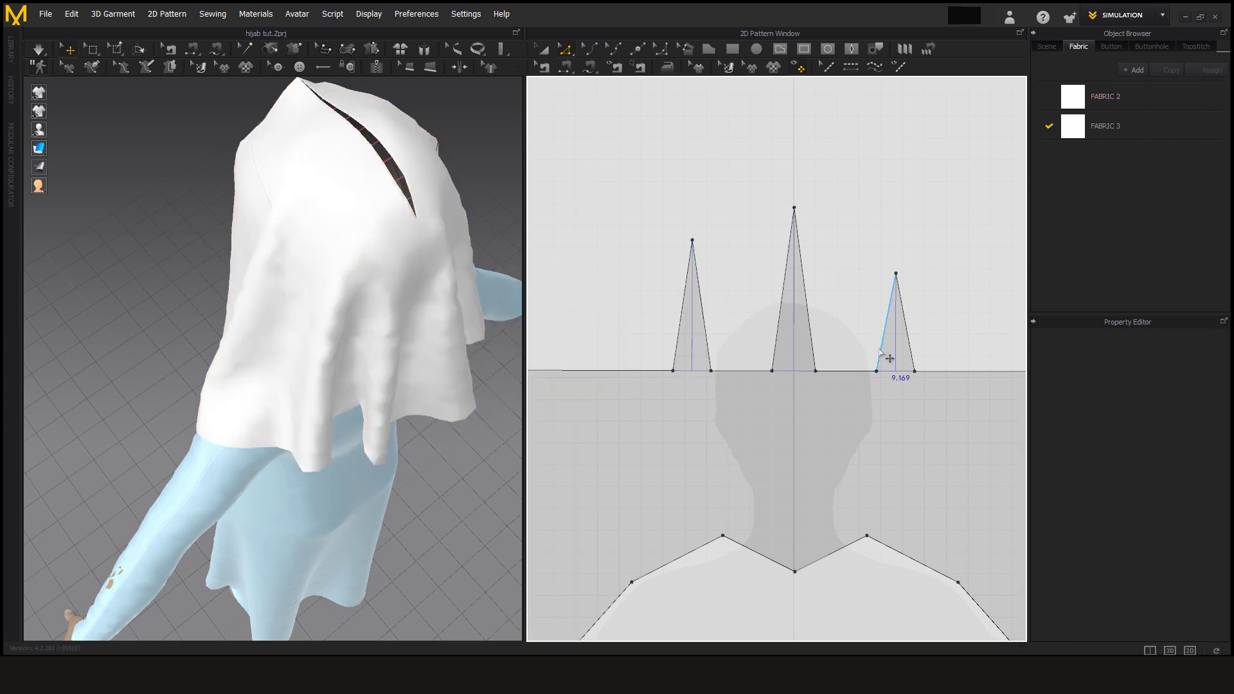
right_click(911, 351)
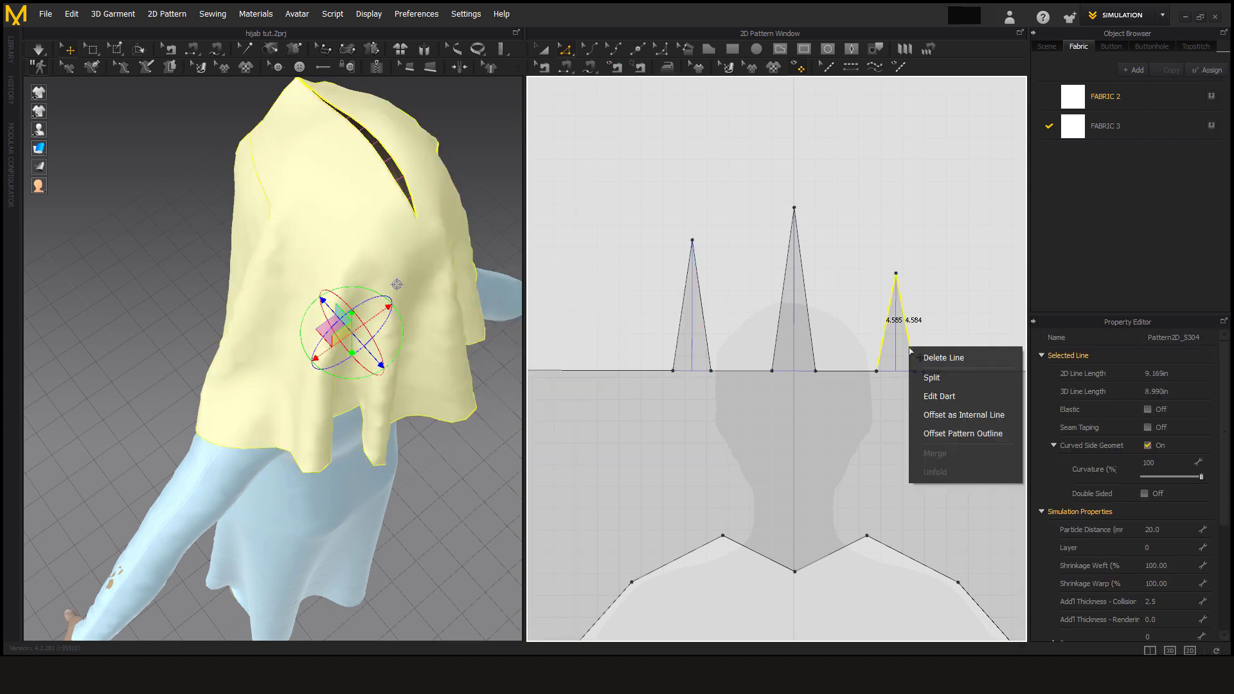
left_click(926, 388)
left_click(668, 314)
left_click(669, 314)
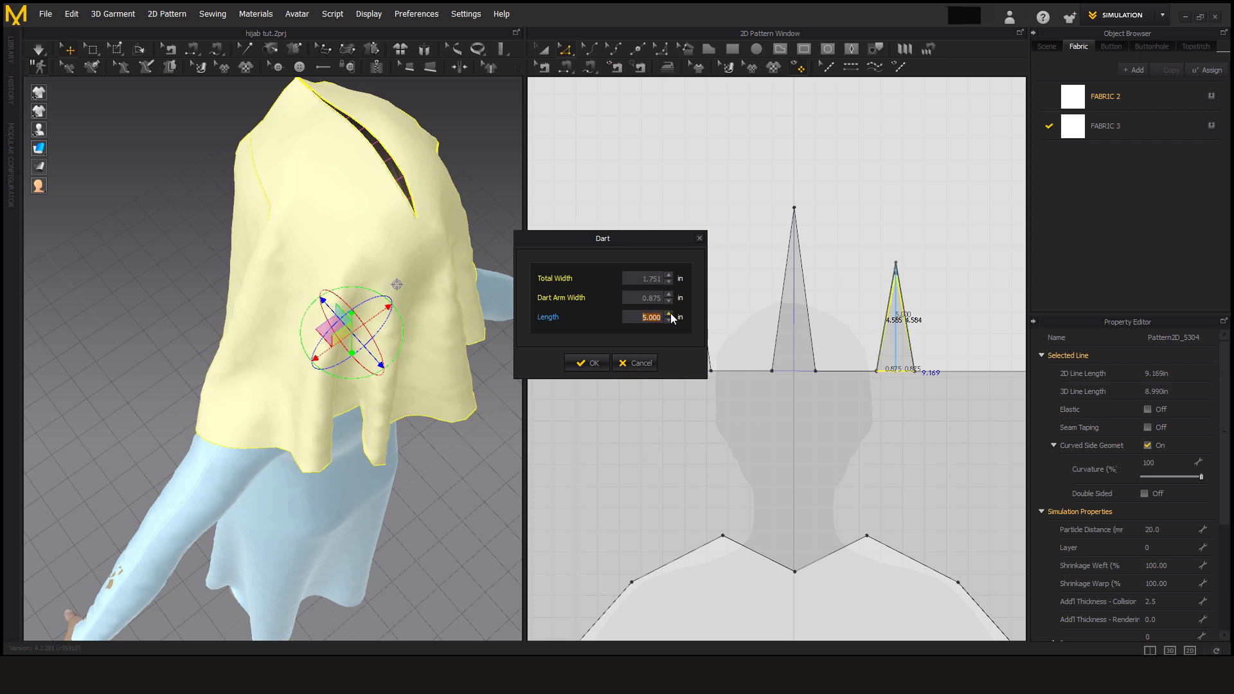
left_click(669, 314)
left_click(669, 314)
left_click(668, 314)
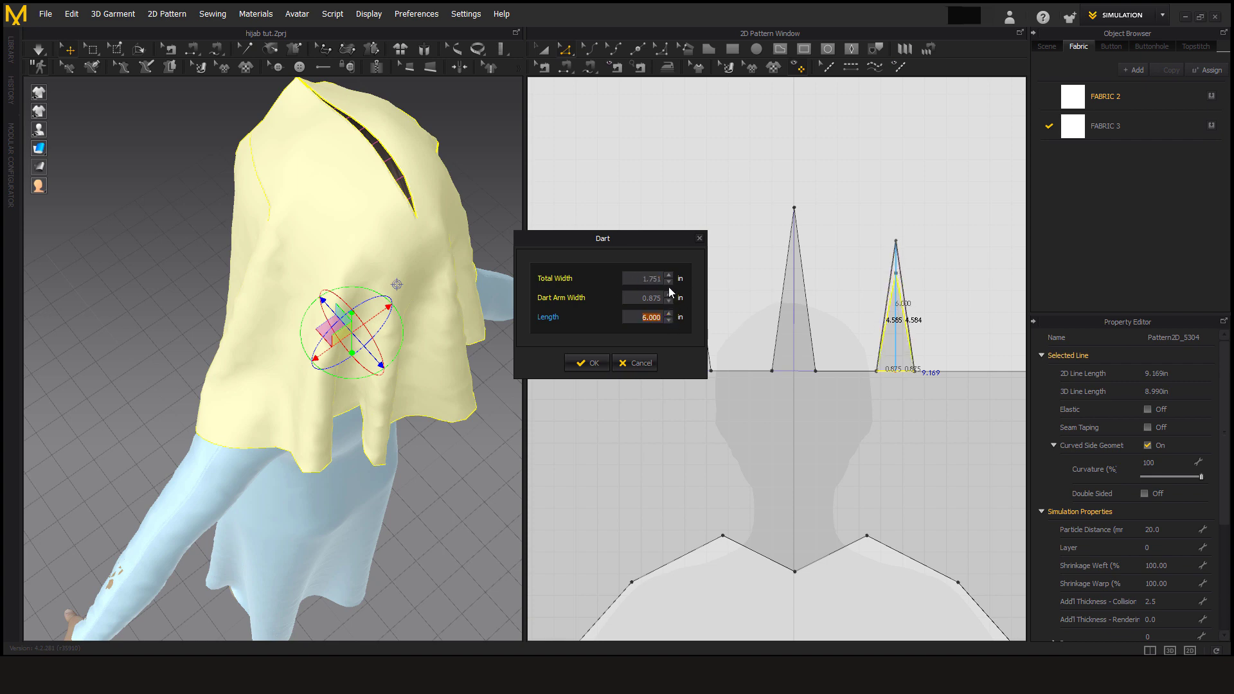
left_click(587, 364)
left_click(129, 265)
Step: Simulate the hijab with the edited darts and pull the fabric back around the crown and both sides of the avatar's face
left_click(45, 50)
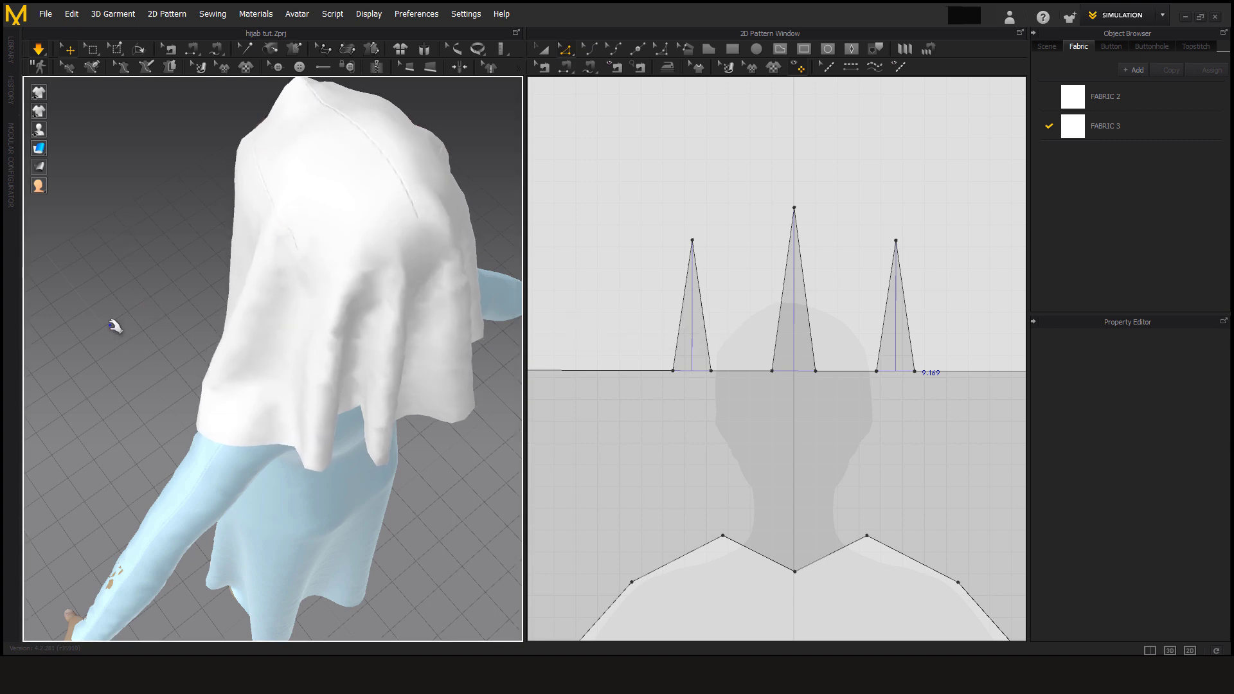
right_click_drag(138, 326, 319, 193)
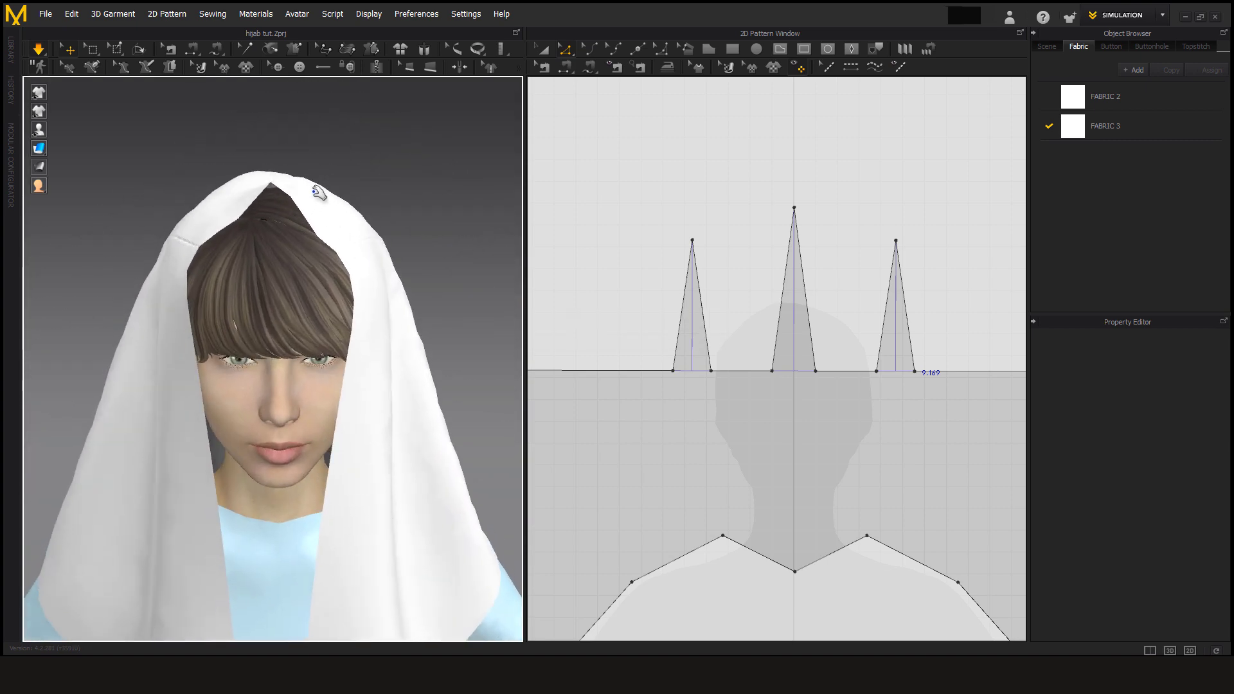
left_click_drag(281, 193, 469, 397)
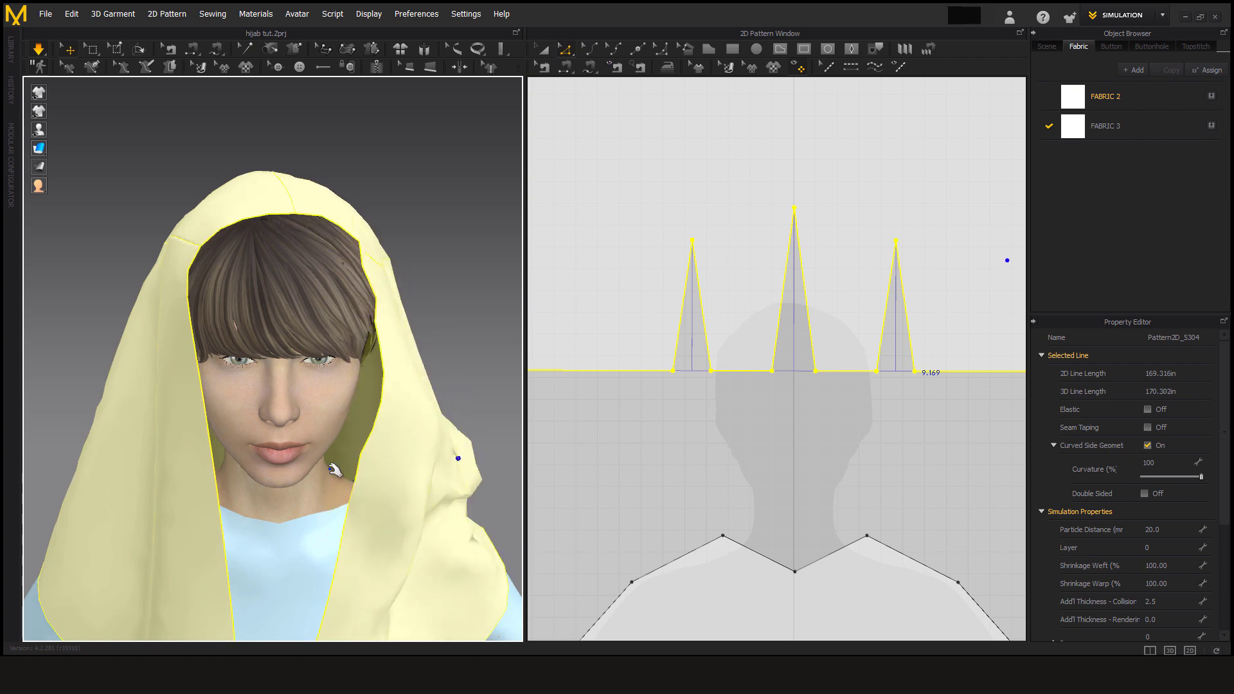
left_click_drag(110, 441, 61, 483)
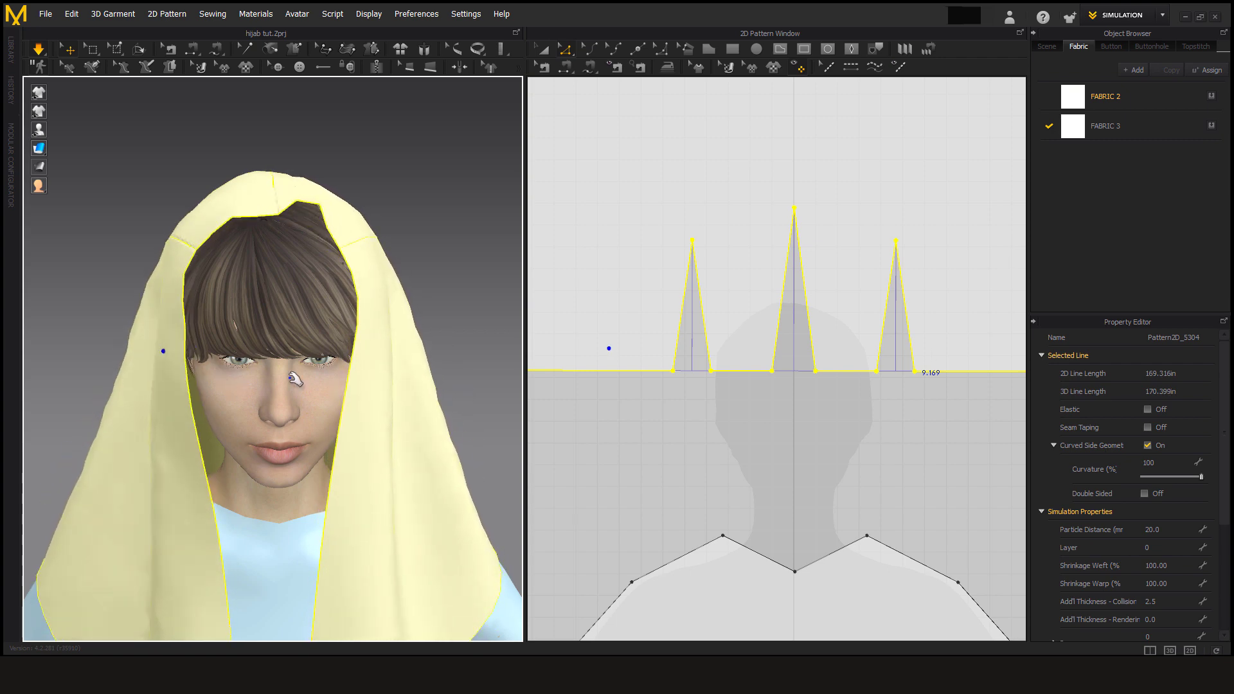
left_click_drag(361, 241, 367, 332)
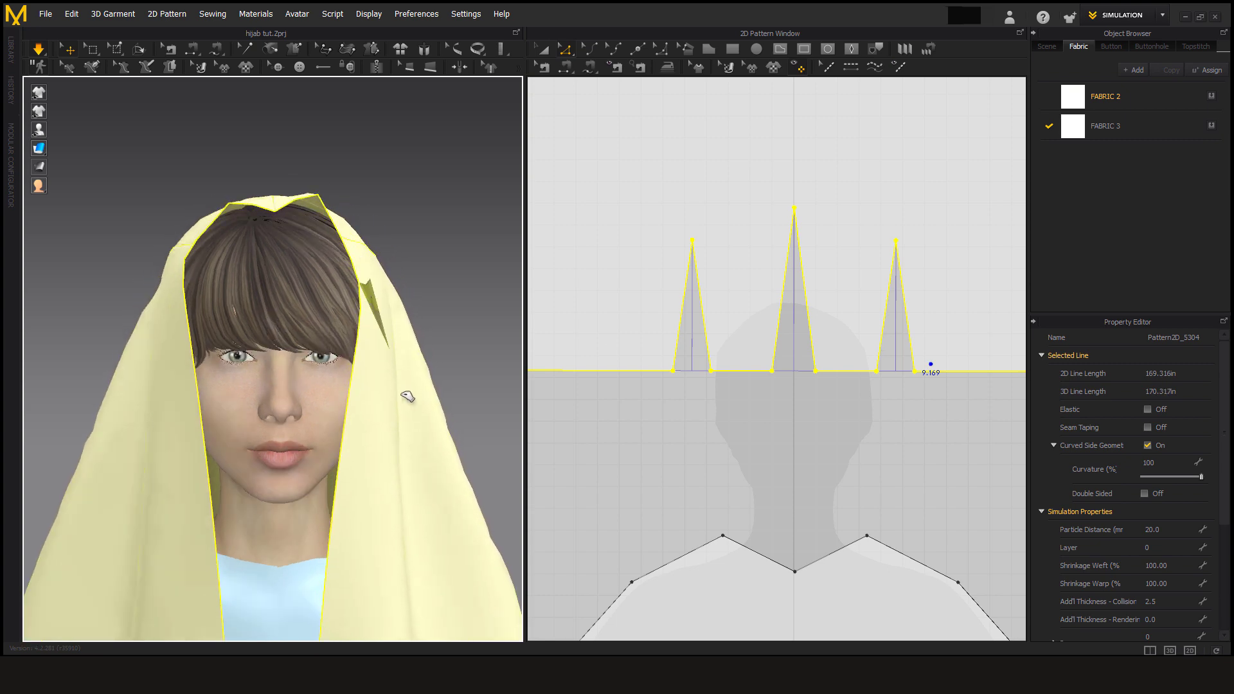
left_click_drag(394, 415, 401, 430)
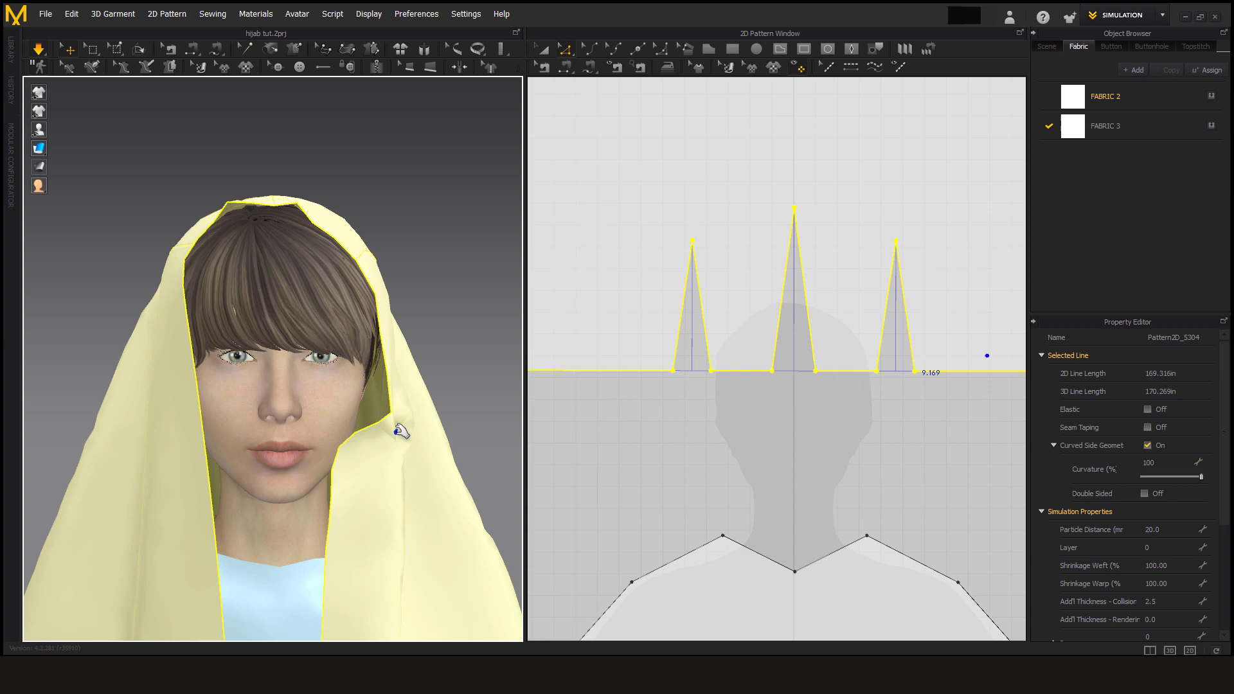
right_click_drag(399, 428, 329, 426)
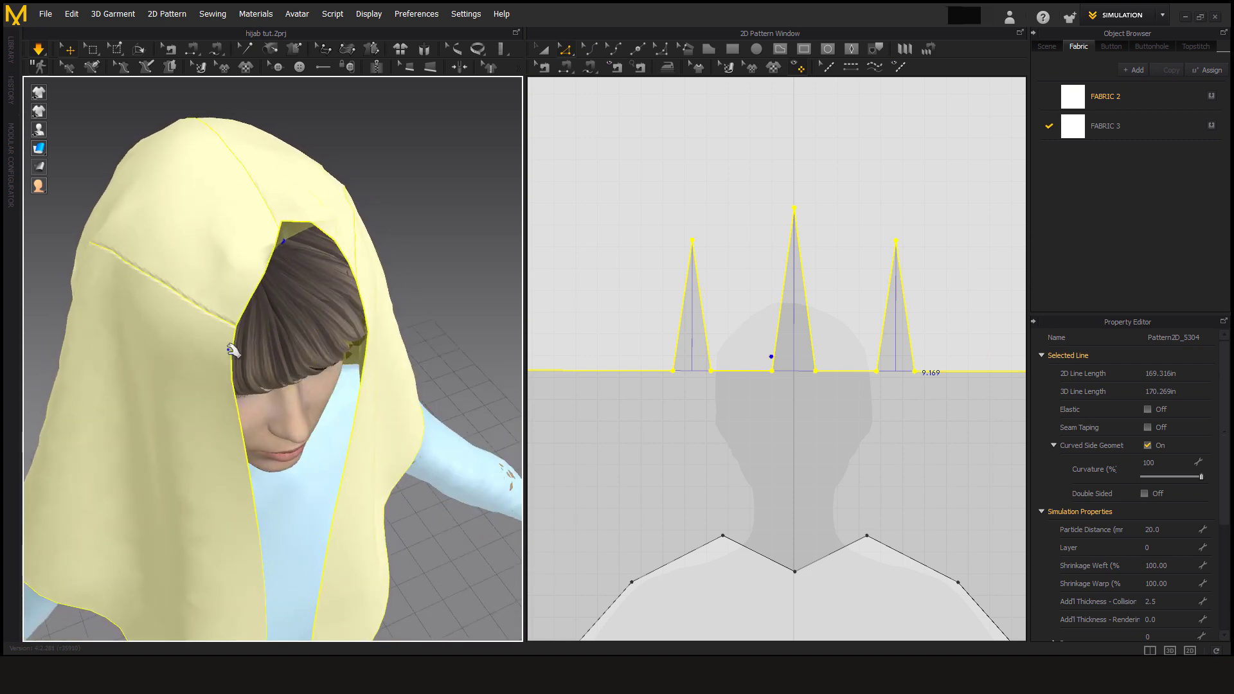
left_click_drag(217, 344, 132, 479)
scroll(372, 432, "down", 1)
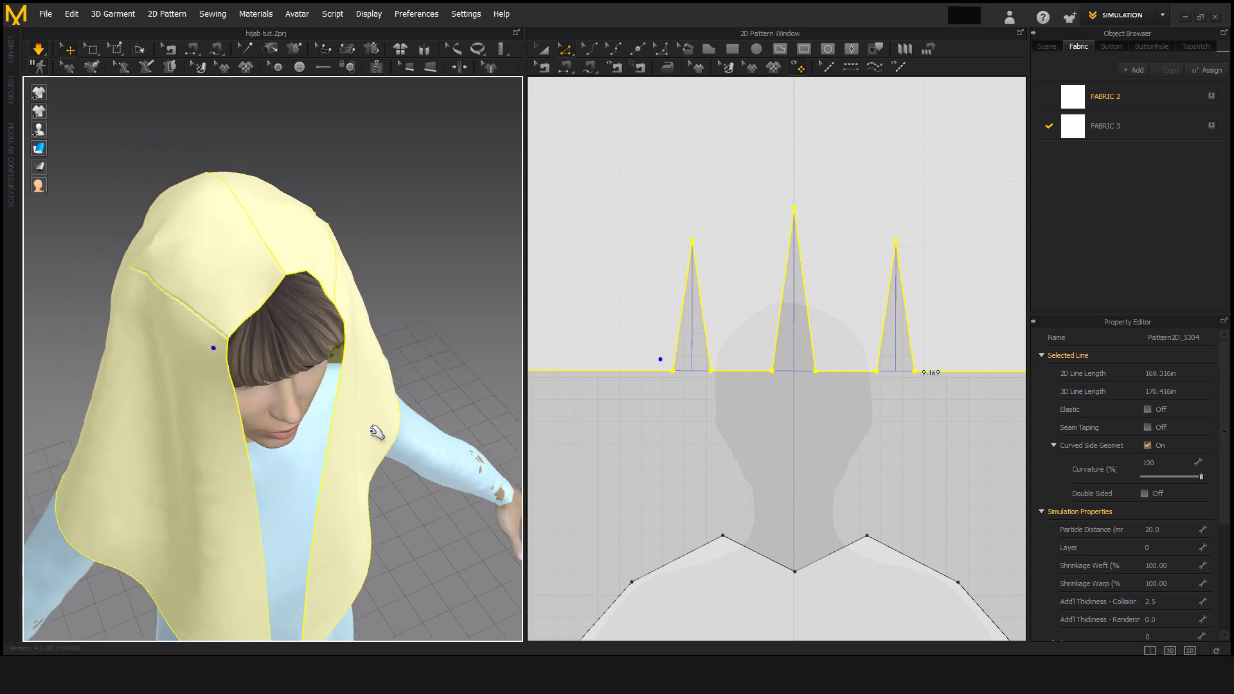
Step: Examine the hijab's drape from above, the front and an angled front view, from the crown down to the front corners
right_click_drag(372, 431, 334, 388)
middle_click_drag(334, 388, 336, 305)
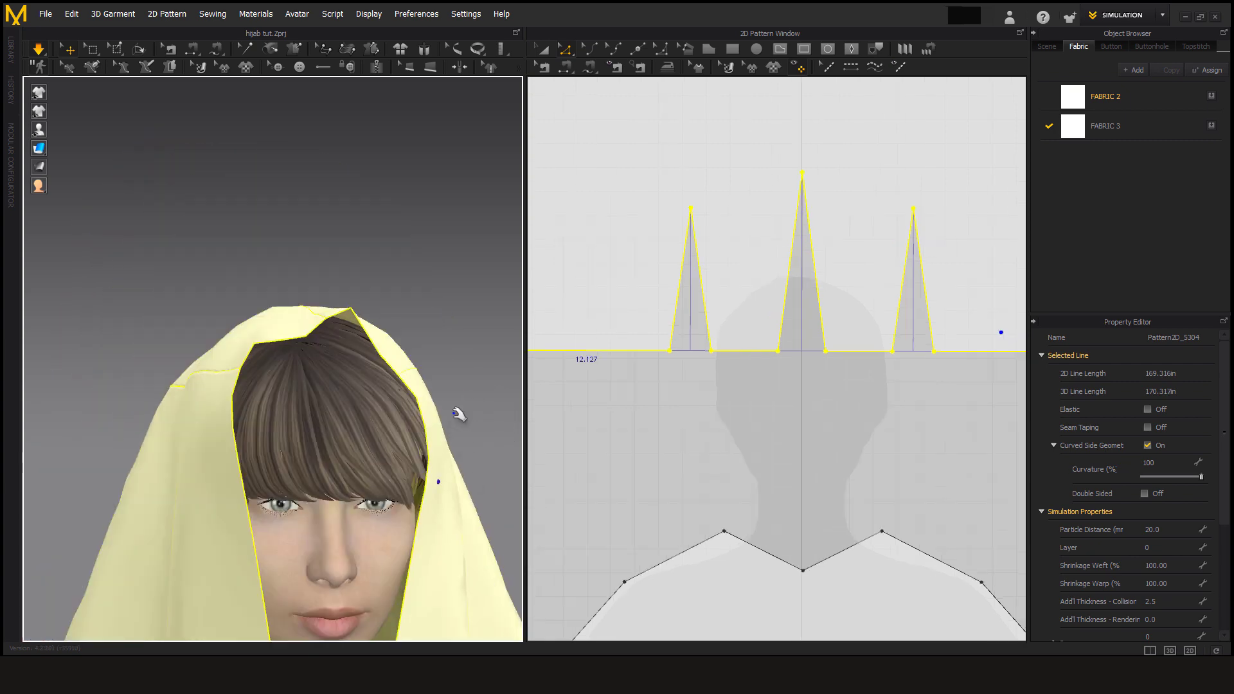
scroll(459, 414, "down", 5)
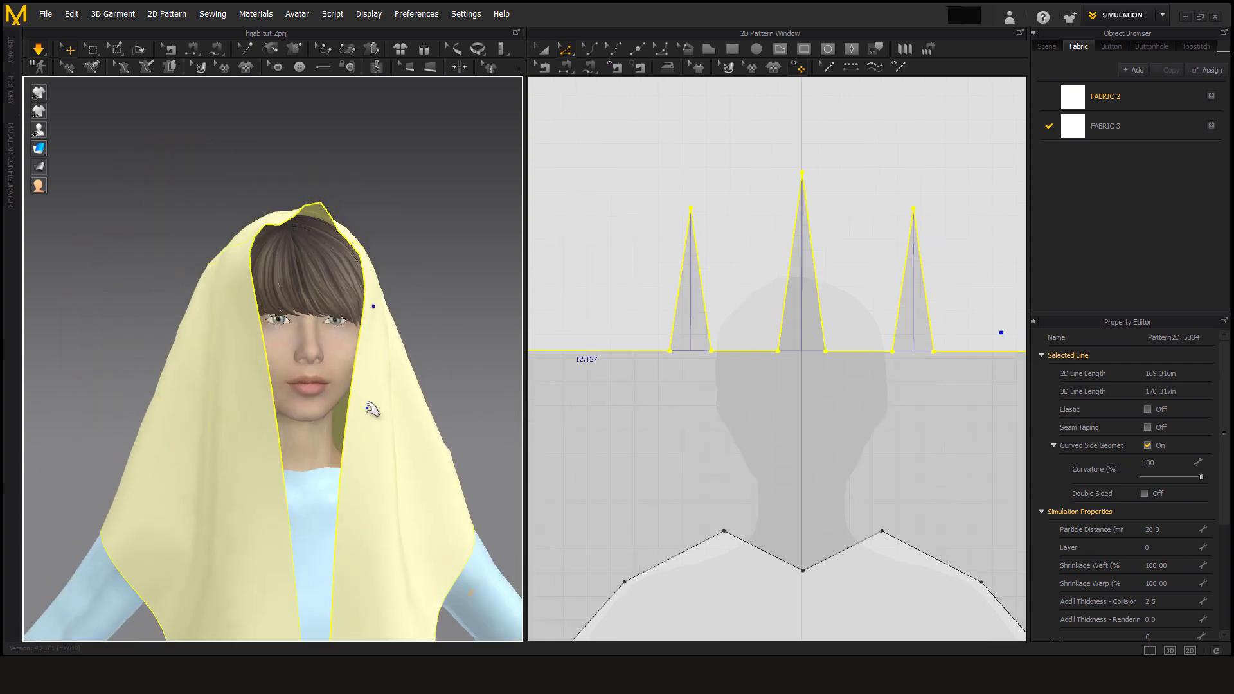
right_click_drag(373, 410, 331, 542)
scroll(332, 334, "up", 3)
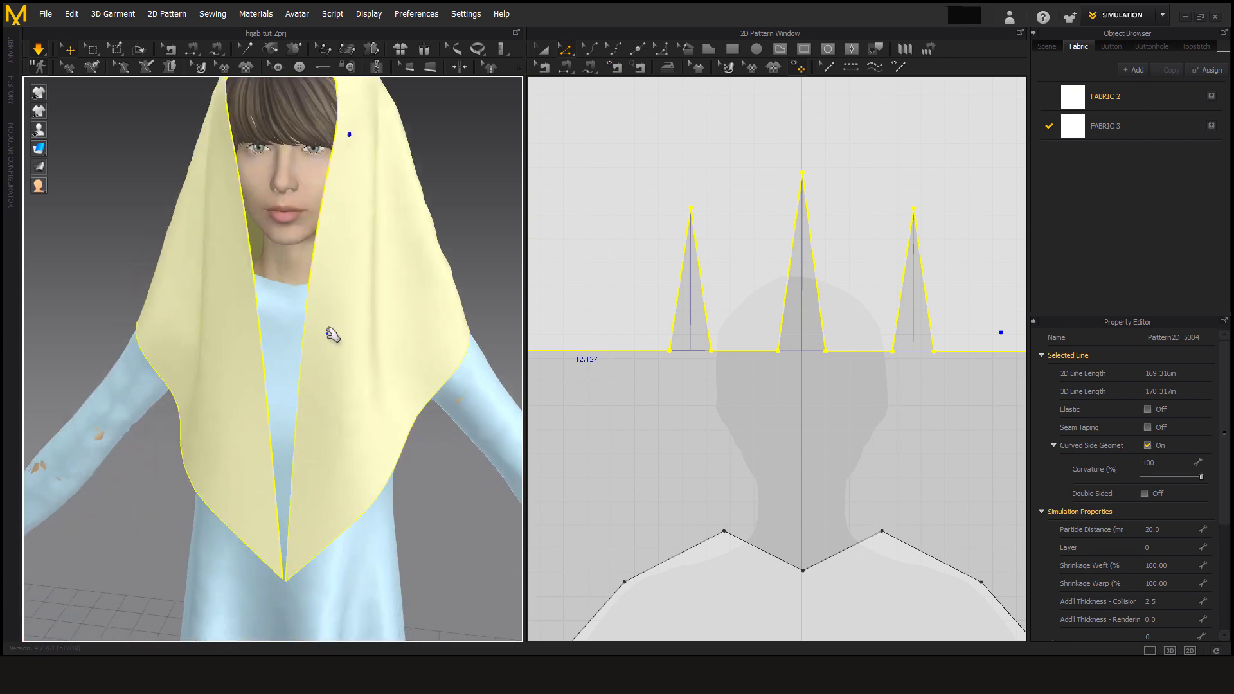
right_click_drag(332, 336, 270, 375)
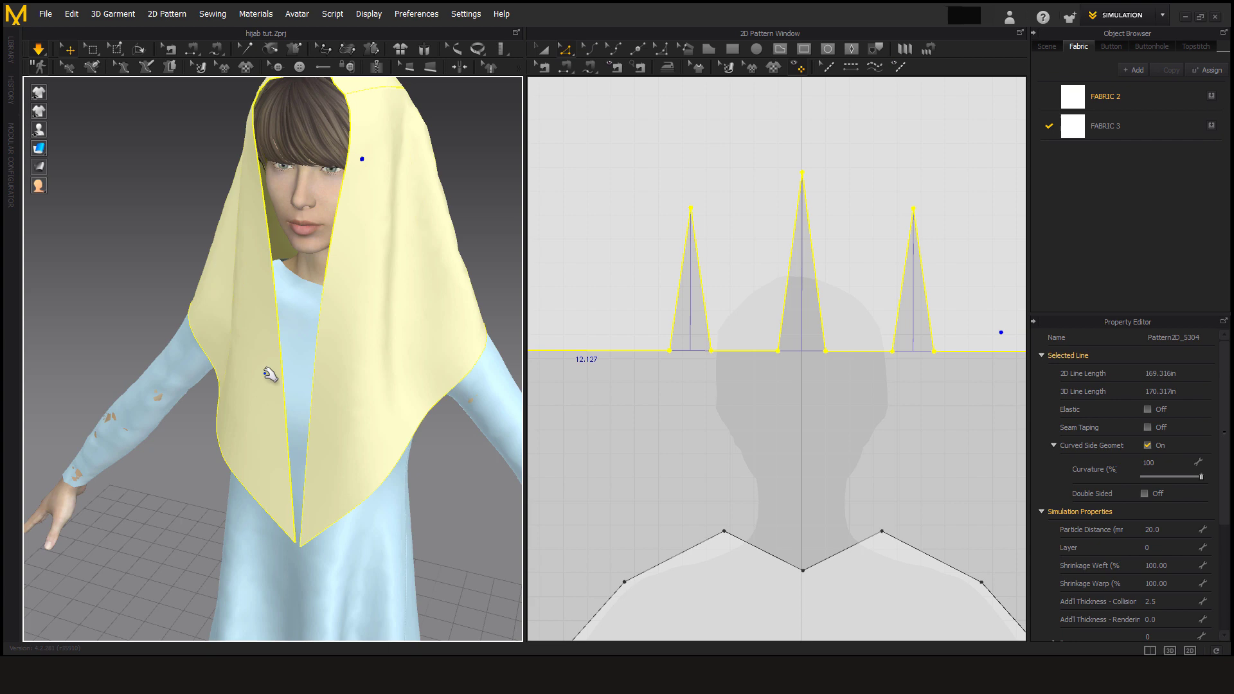
scroll(270, 302, "up", 5)
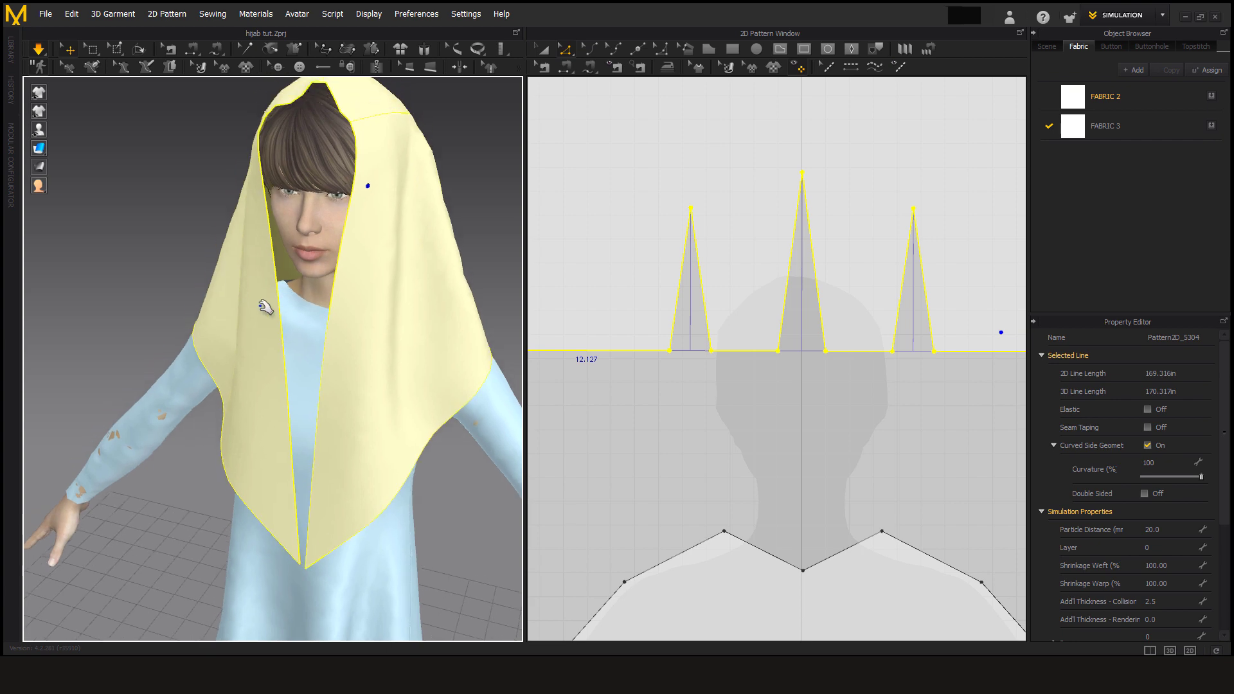
right_click_drag(249, 348, 341, 308)
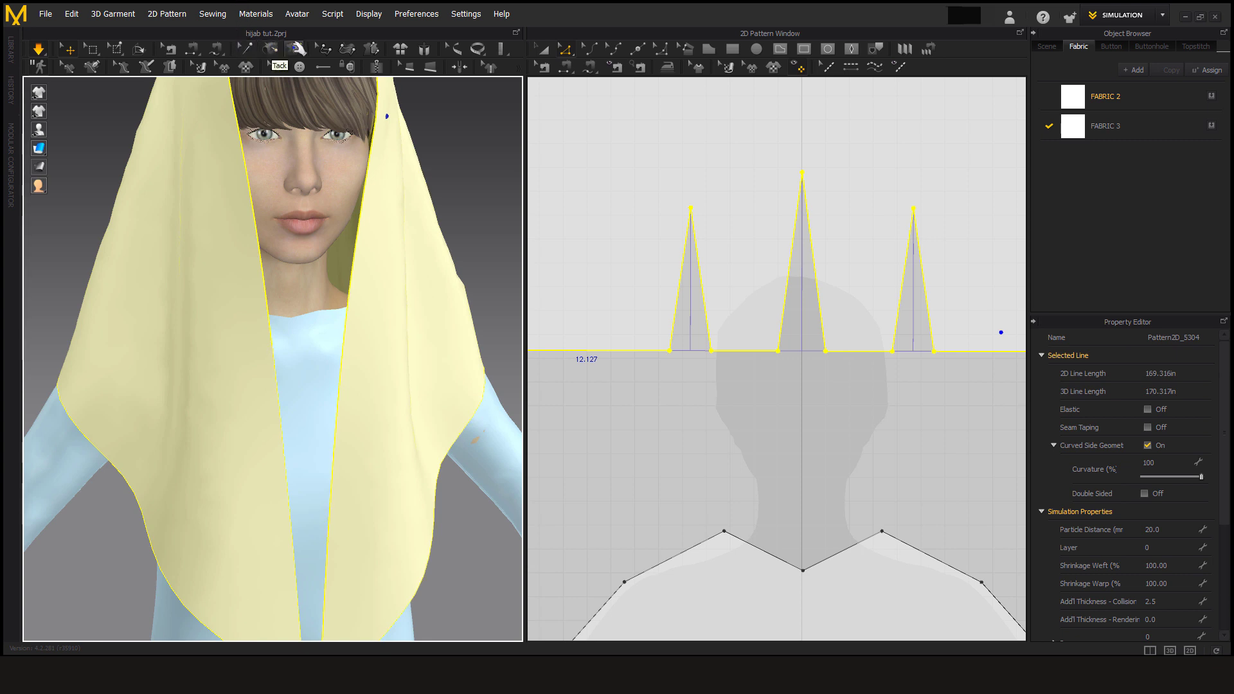
Step: Tack both front edges of the hijab to the avatar's neck below the chin and simulate to gather the fabric around the face
left_click(295, 48)
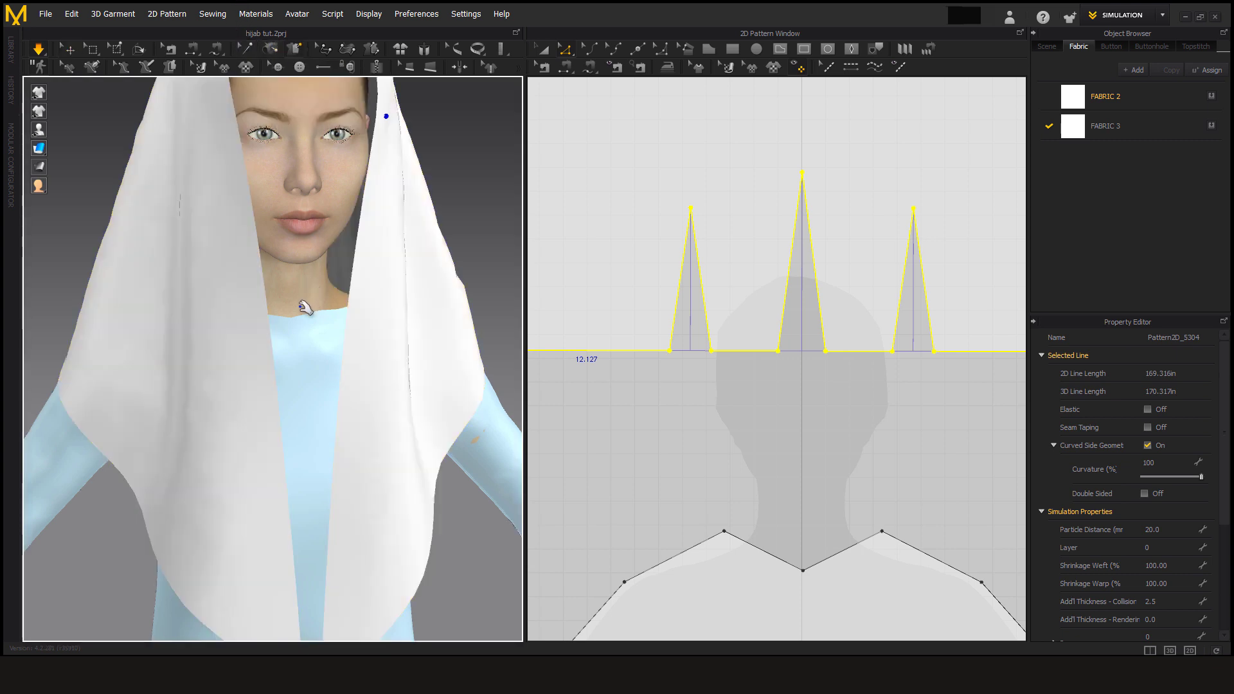
right_click_drag(263, 320, 253, 320)
right_click_drag(287, 269, 289, 248)
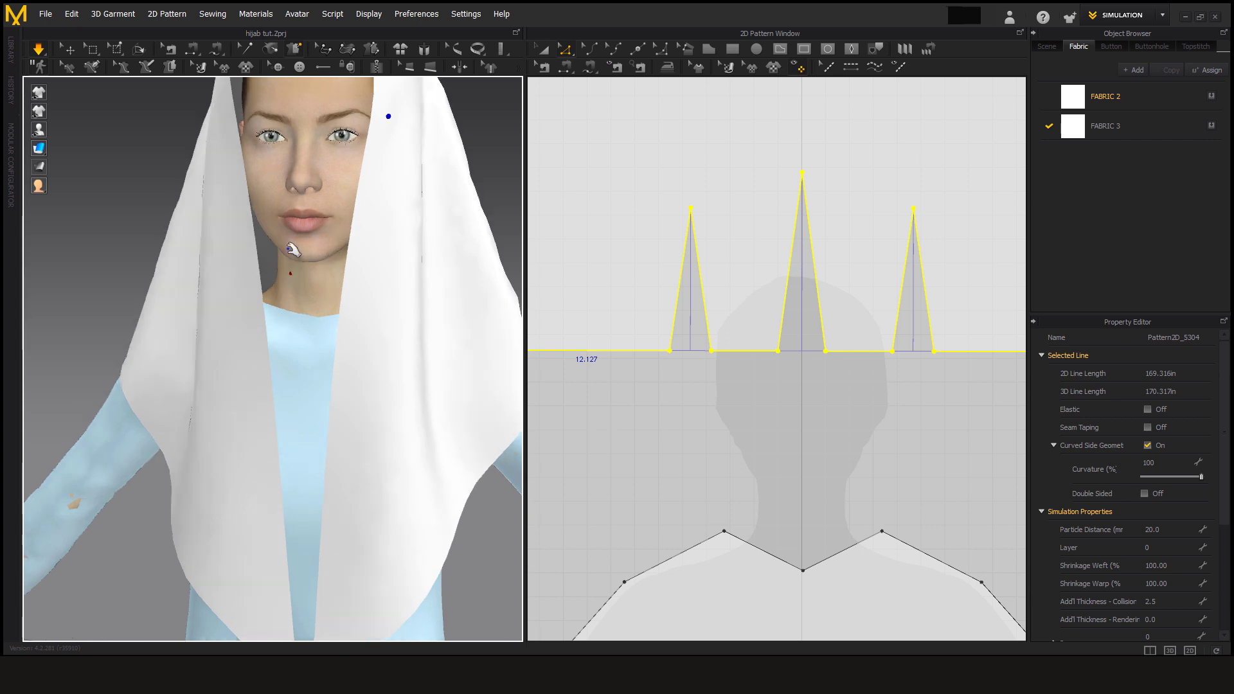
left_click(253, 271)
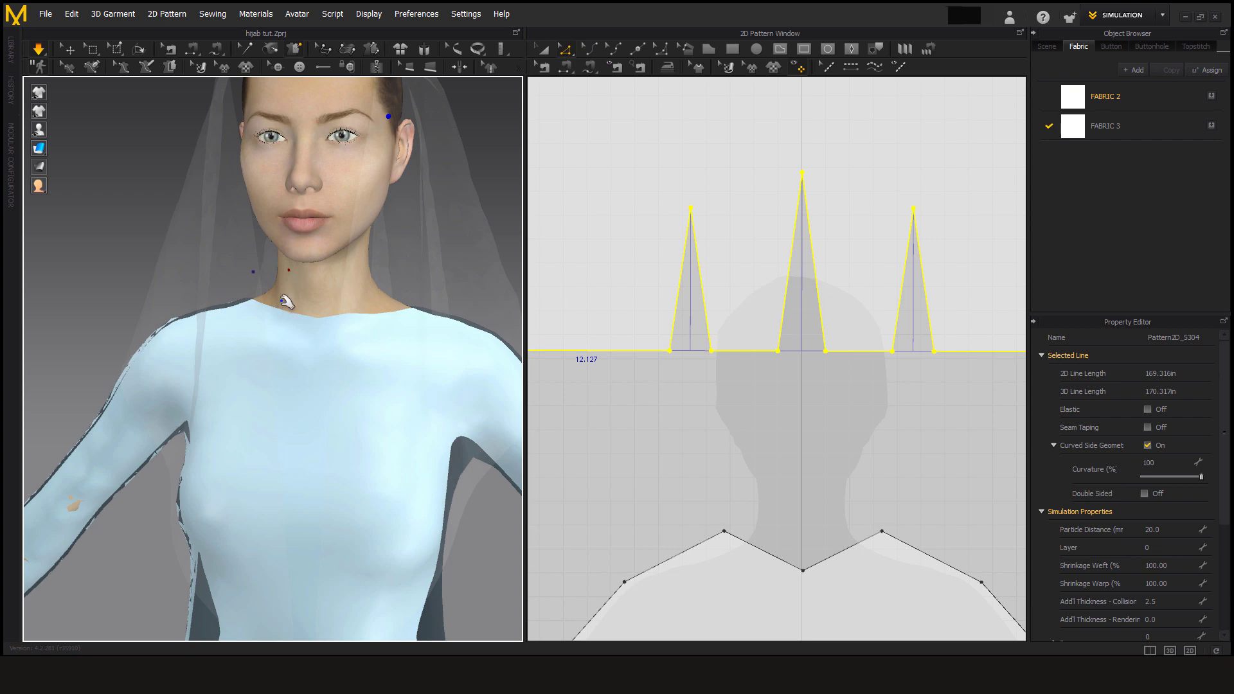
left_click(287, 304)
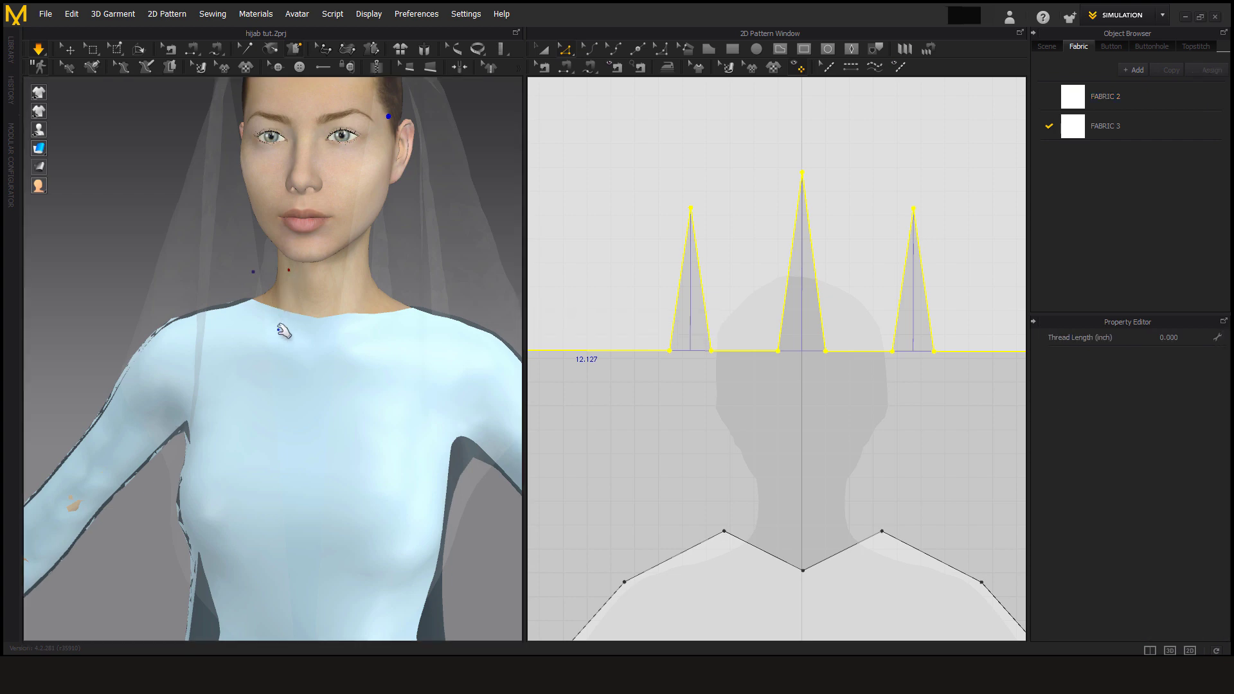
left_click(285, 331)
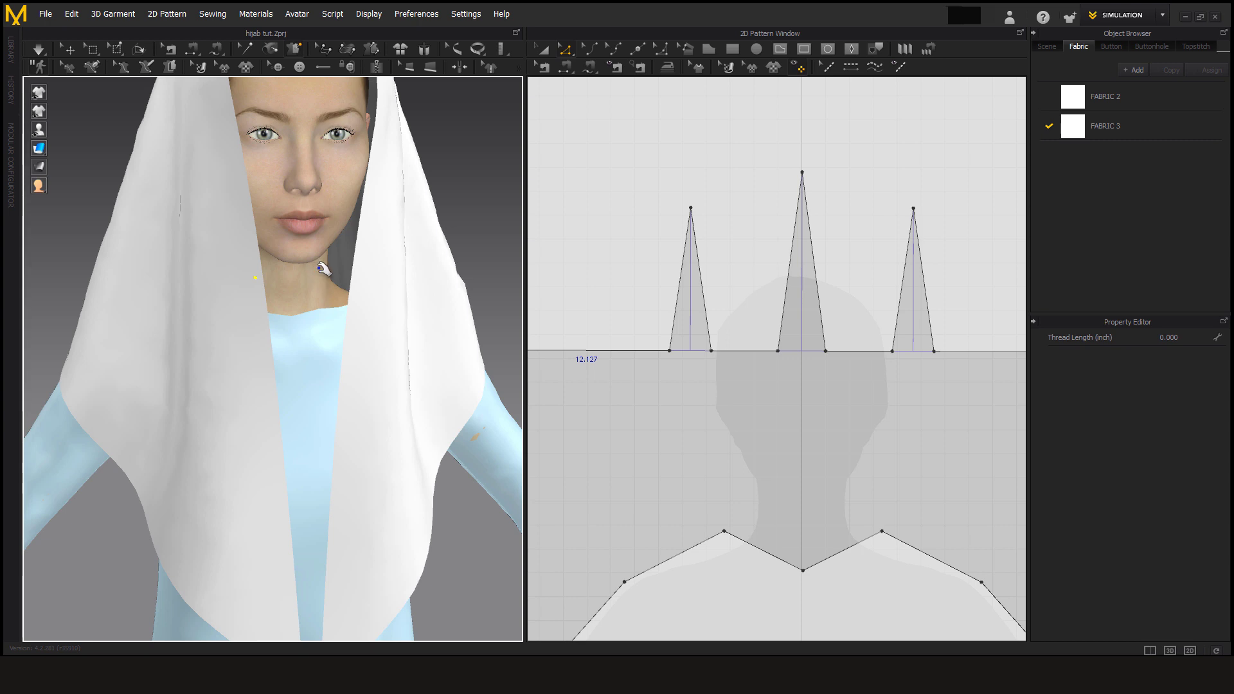
left_click(356, 273)
left_click(39, 49)
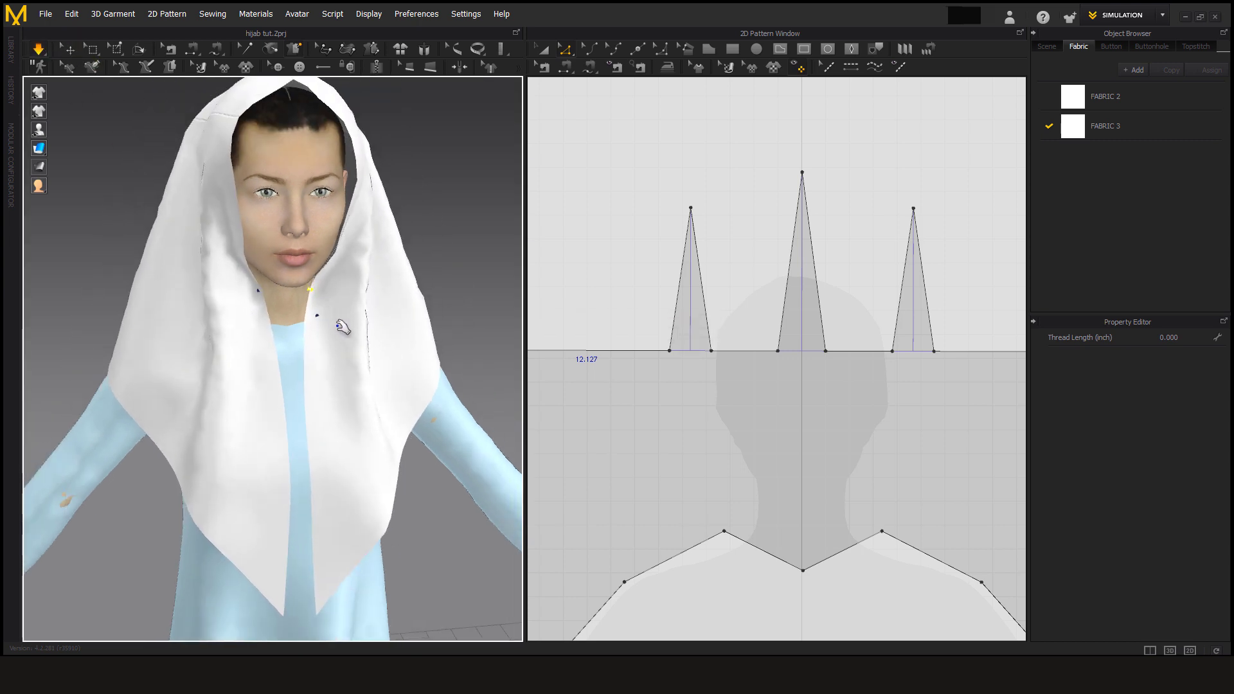
right_click_drag(340, 327, 210, 165)
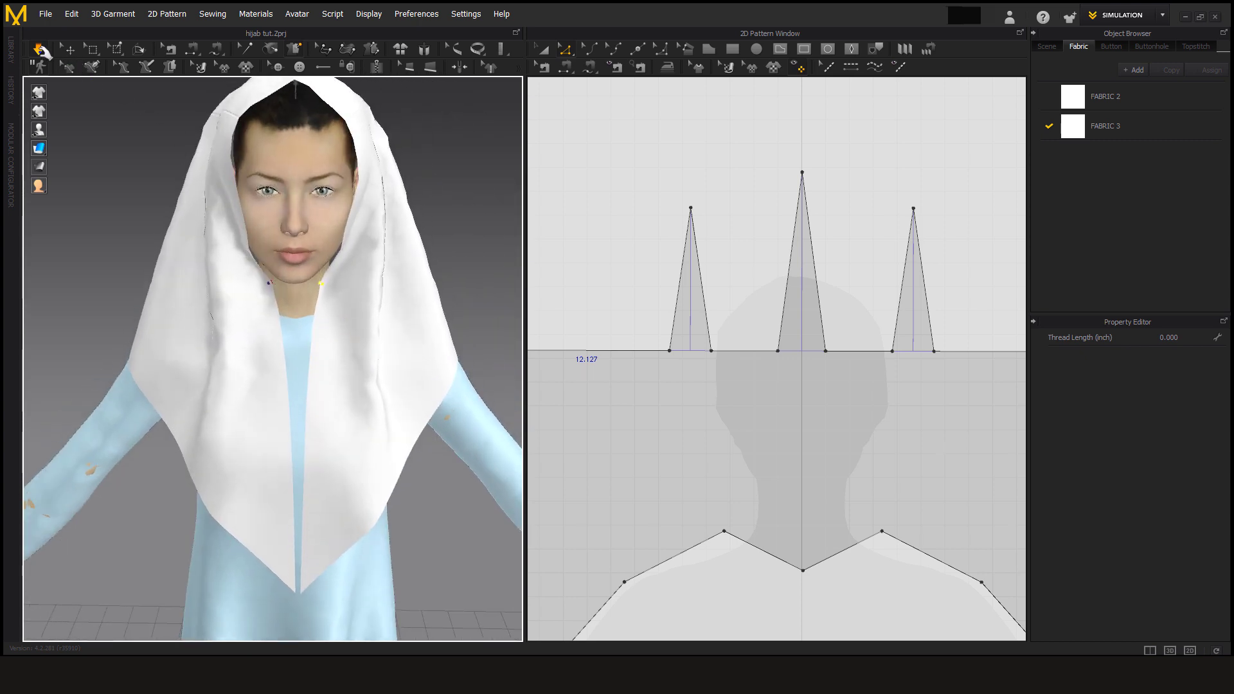
left_click(39, 49)
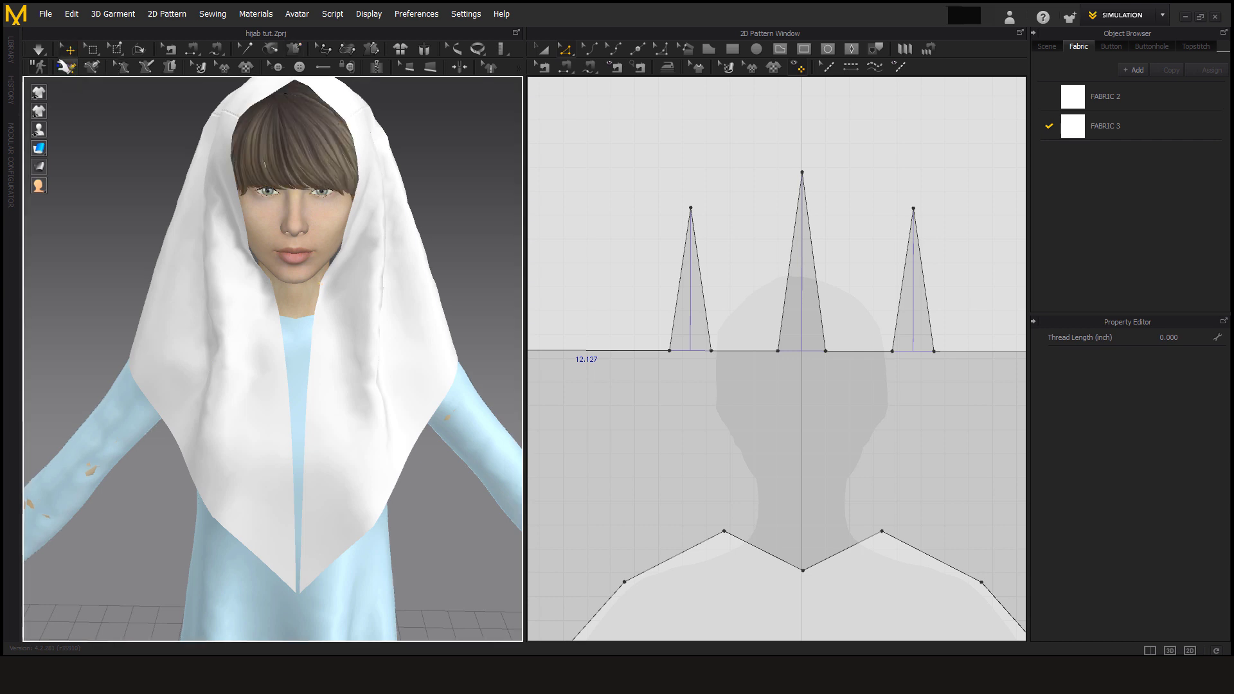
Step: Simulate again and pull the hijab's front edge back beside the avatar's right temple to round the opening around the face
mouse_move(178, 348)
right_mouse_down()
mouse_move(306, 322)
mouse_move(160, 331)
mouse_move(183, 347)
right_mouse_up()
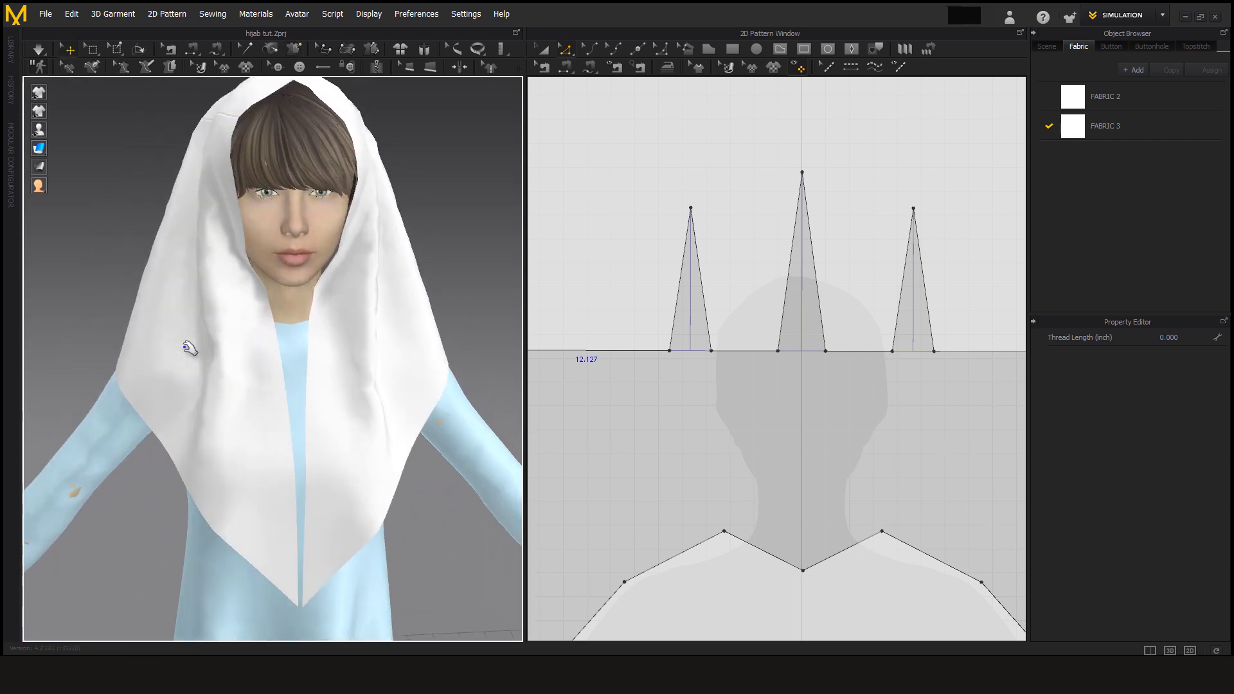
left_click(39, 50)
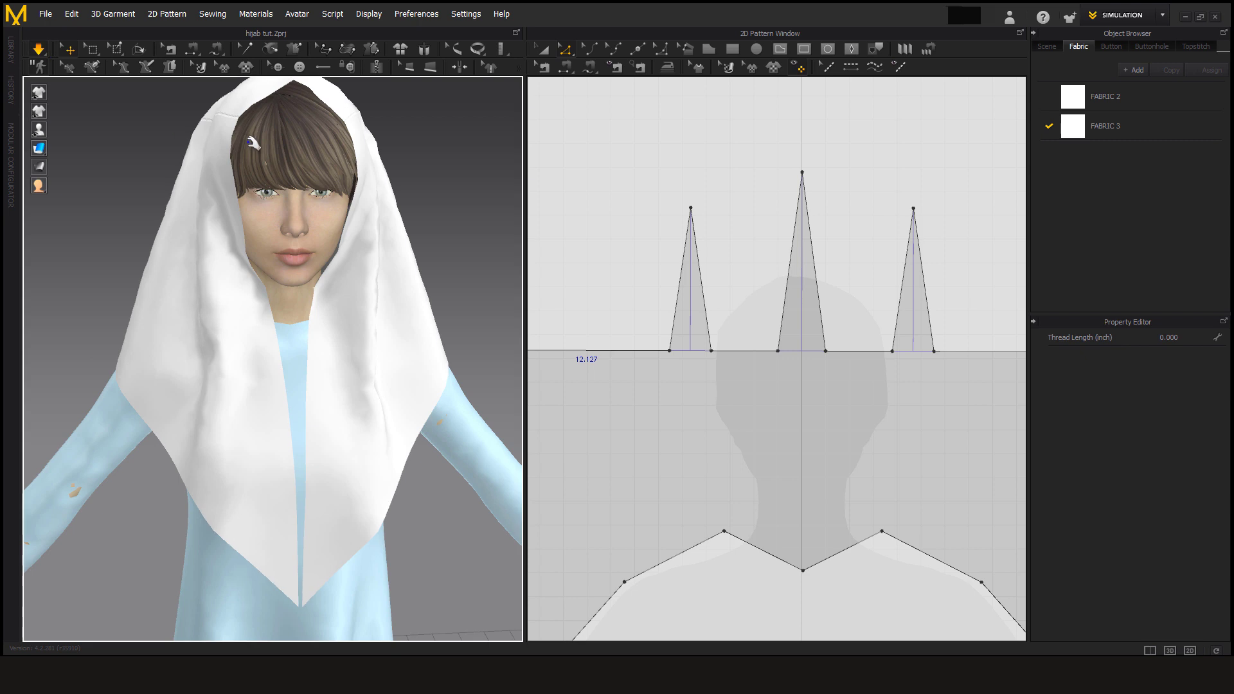
left_click(232, 154)
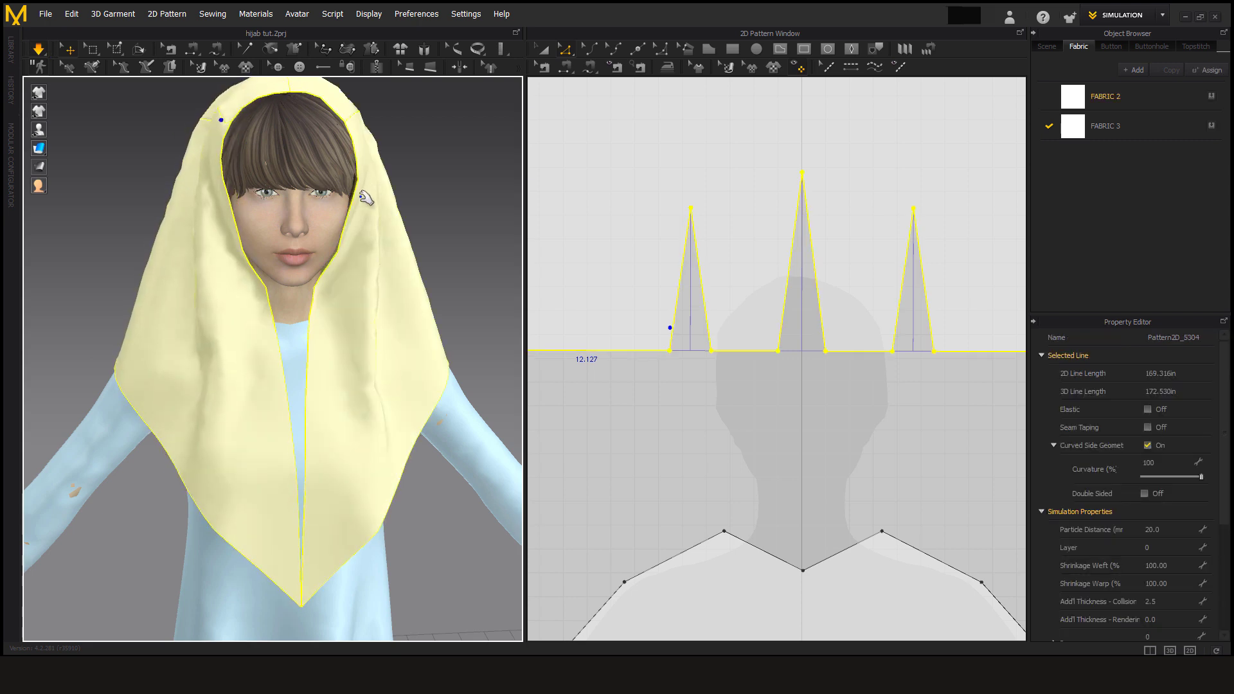
scroll(317, 347, "down", 3)
right_click_drag(317, 347, 223, 337)
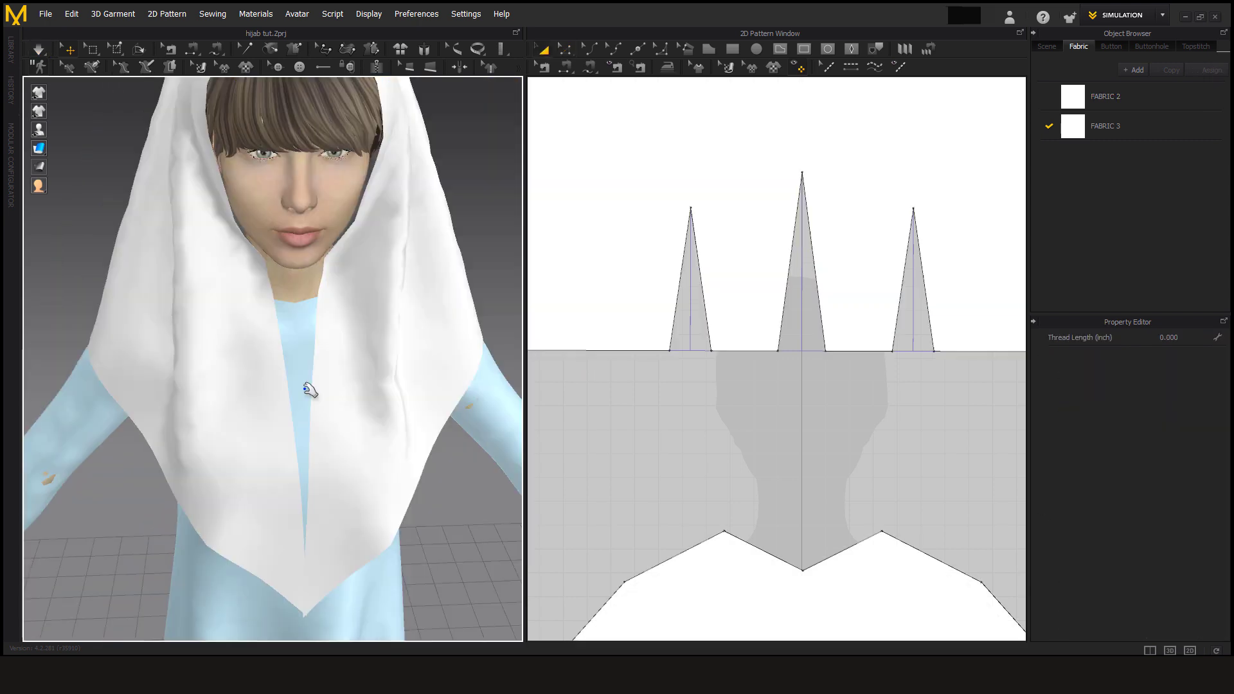
Step: Pin a small area of mesh near the front tip of the hijab on the avatar's right side with Pin (Box)
right_click_drag(307, 390, 302, 365)
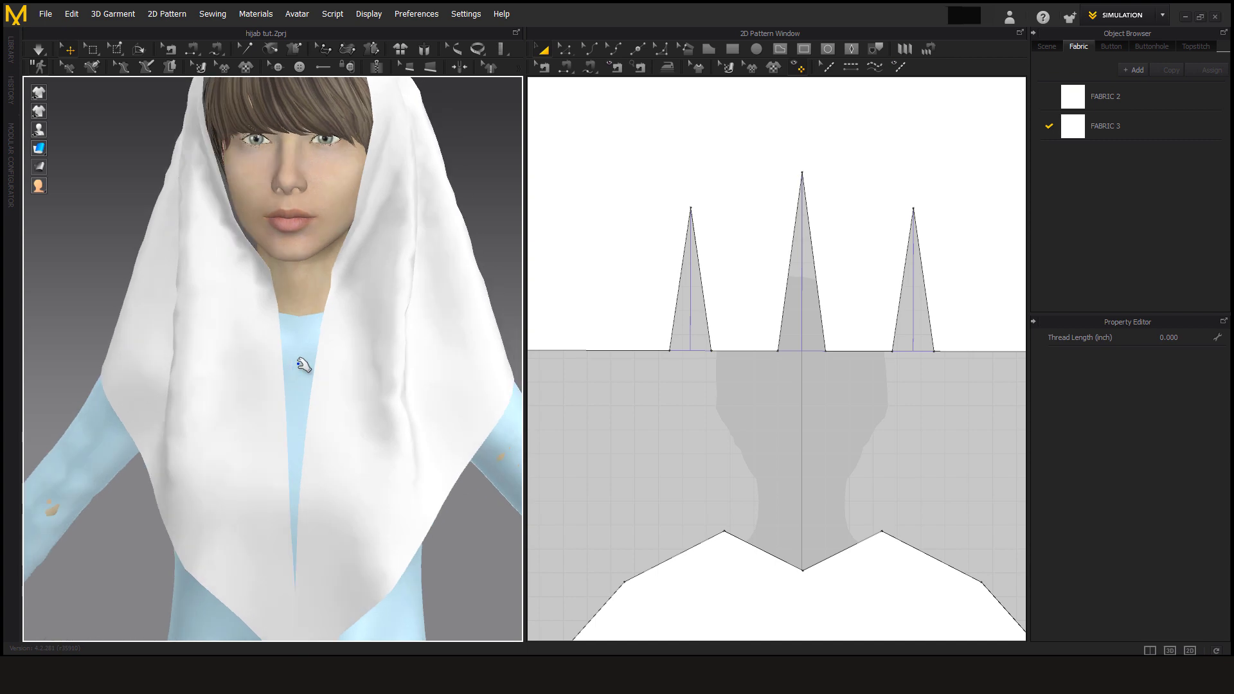
scroll(305, 361, "down", 3)
scroll(345, 366, "up", 3)
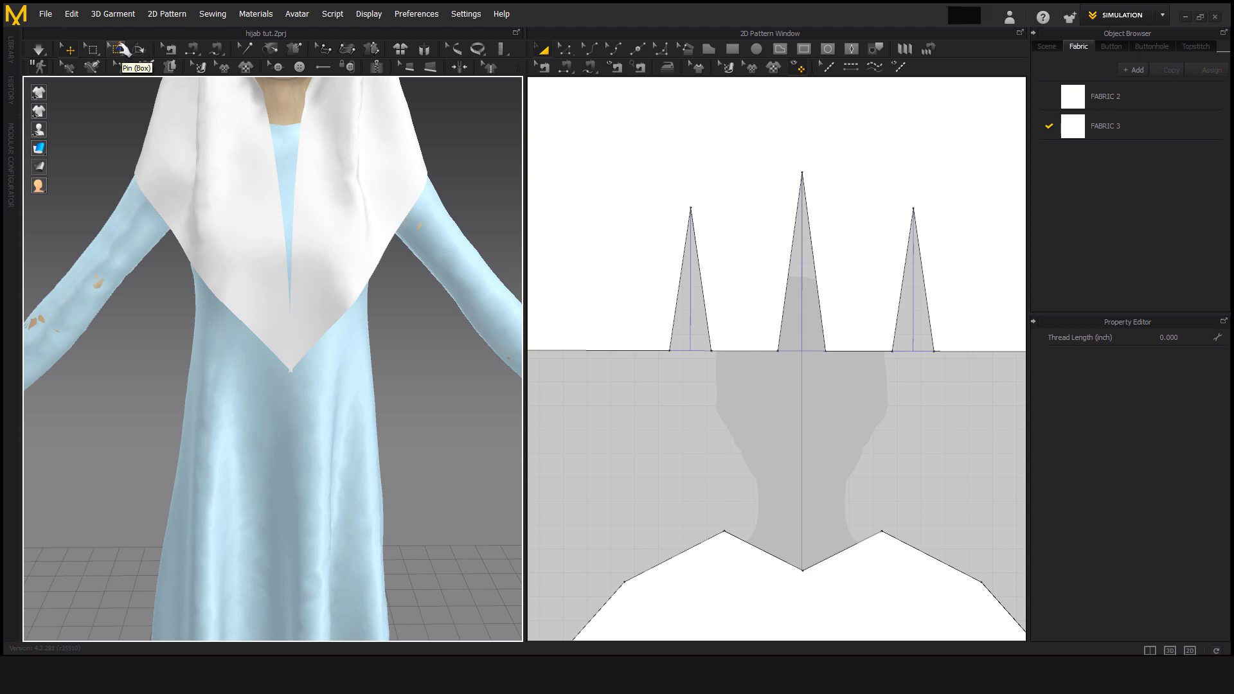
left_click(118, 49)
scroll(267, 323, "up", 4)
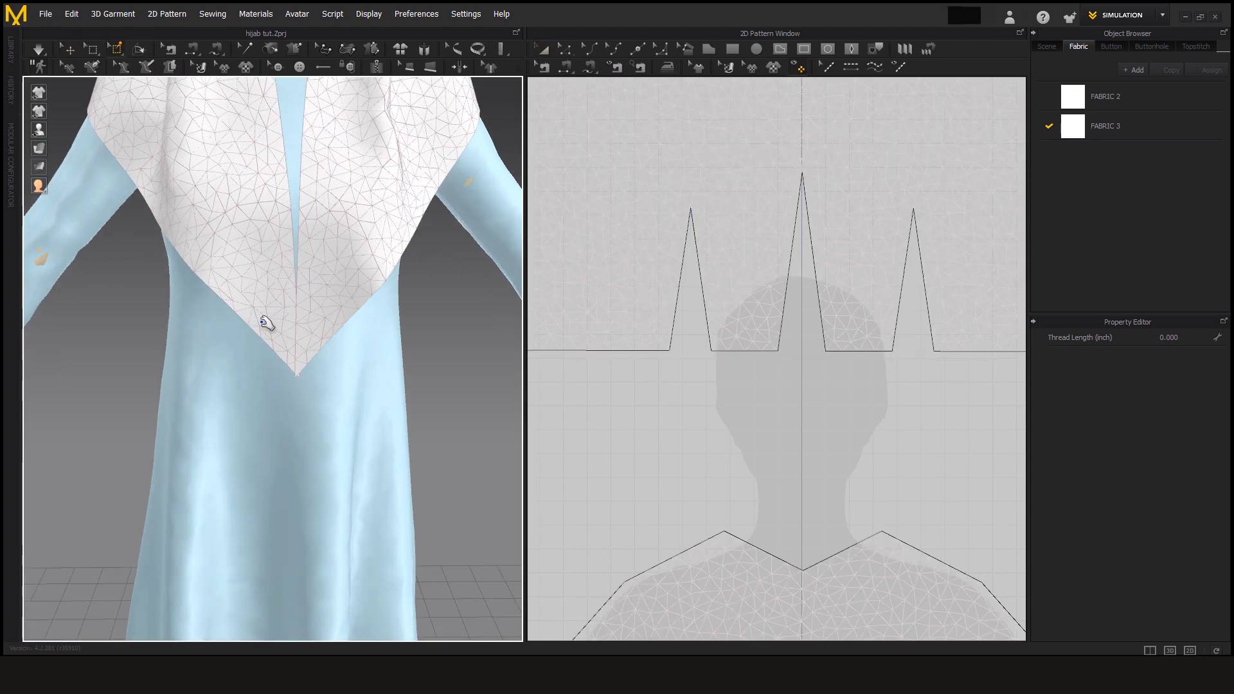
scroll(267, 324, "up", 1)
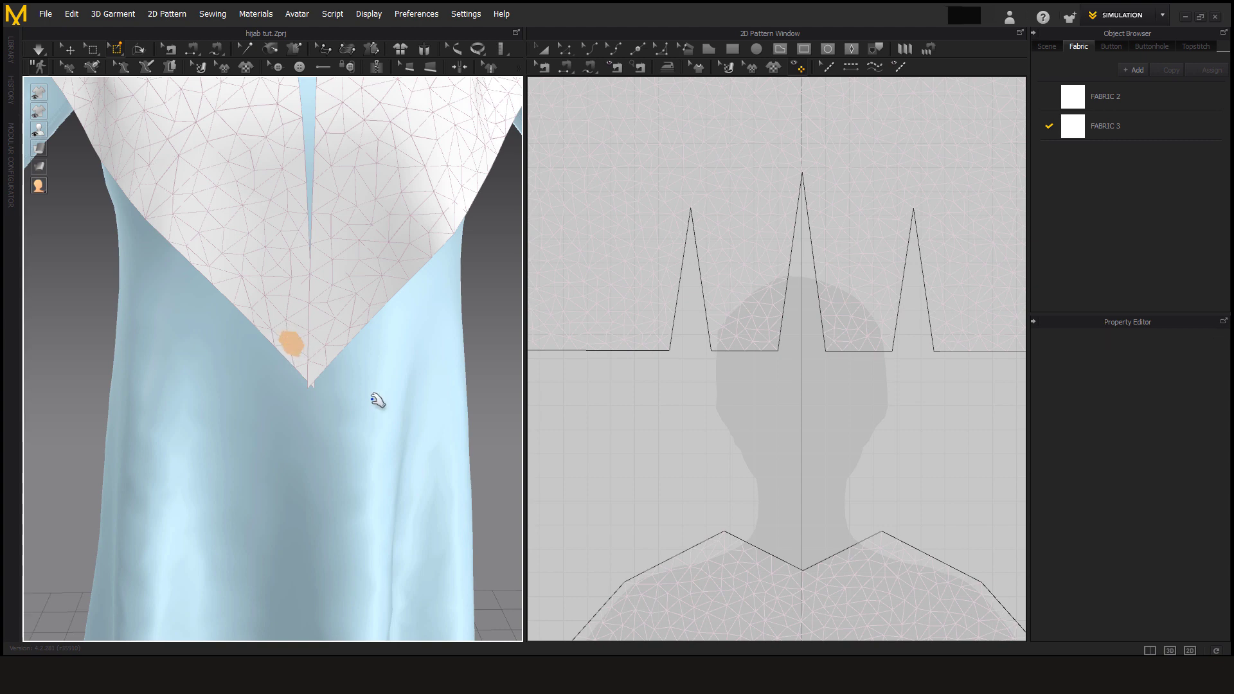
Step: Start the simulation and pull the pinned hijab corner across the chest toward the avatar's left shoulder
left_click(38, 49)
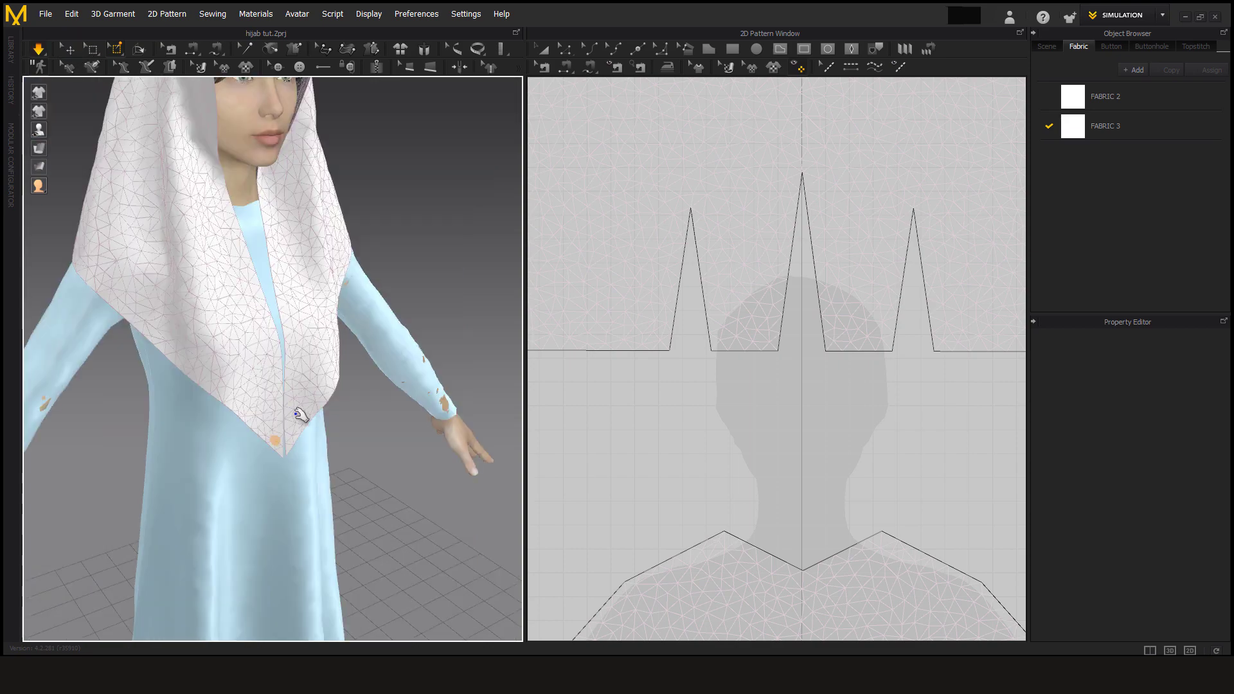
left_click_drag(280, 441, 427, 414)
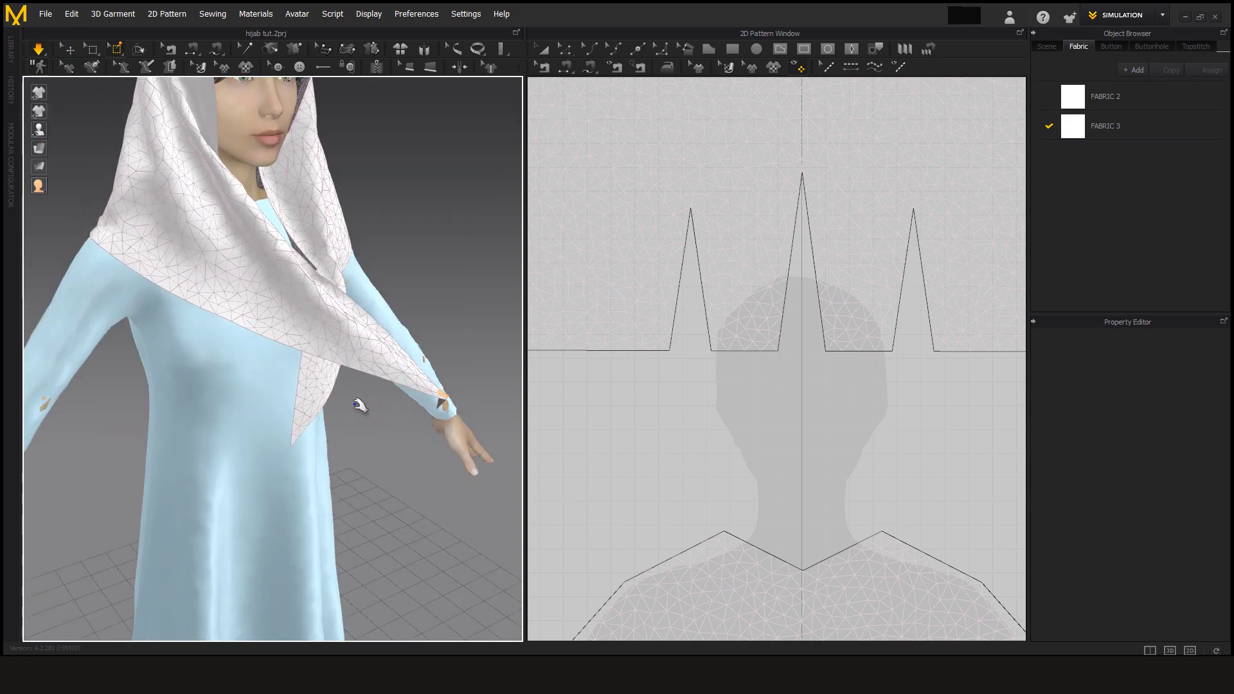
right_click_drag(358, 405, 183, 429)
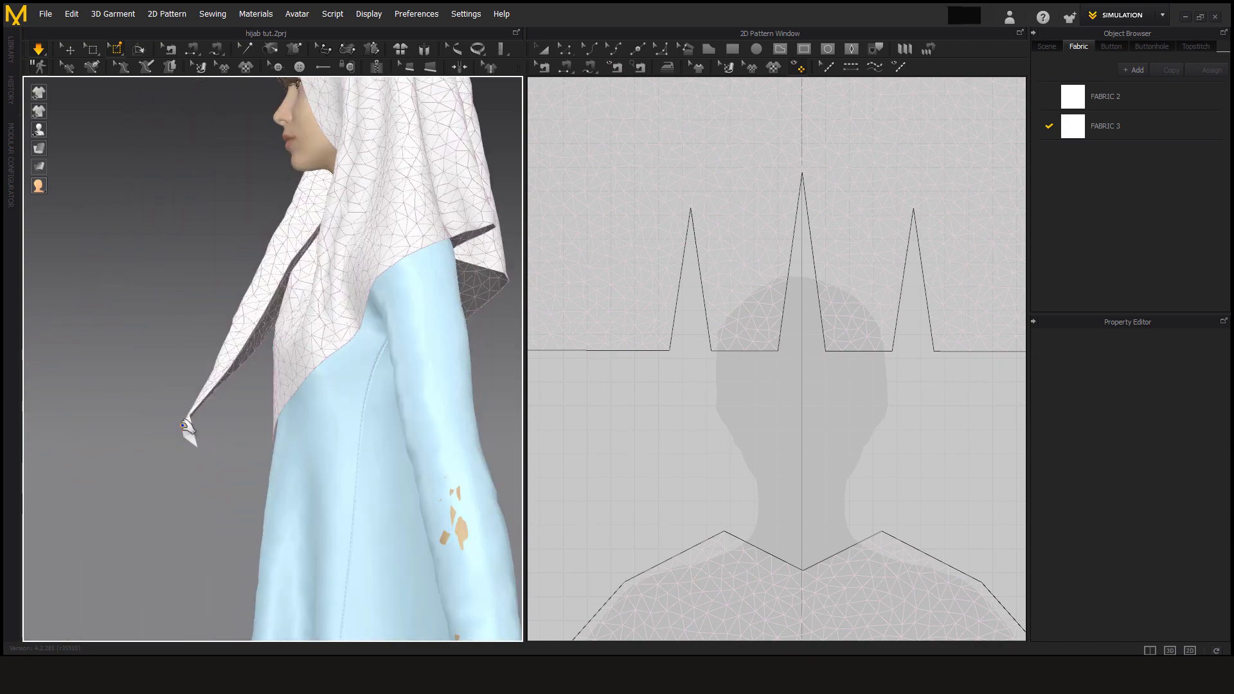
left_click_drag(182, 425, 66, 232)
right_click_drag(179, 339, 268, 389)
middle_click_drag(181, 289, 206, 427)
right_click_drag(209, 427, 205, 493)
left_click_drag(194, 506, 322, 354)
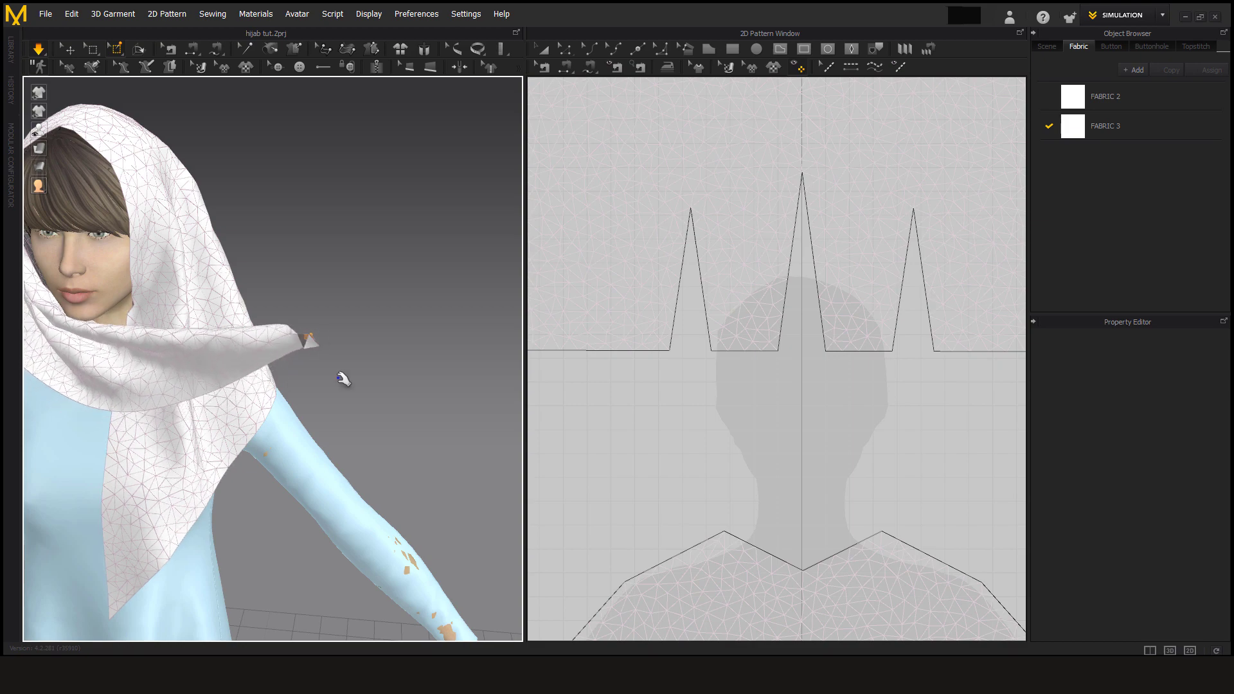
Step: Wrap the pinned hijab corner around the avatar's left side and tuck it behind the neck
right_click_drag(341, 377, 265, 403)
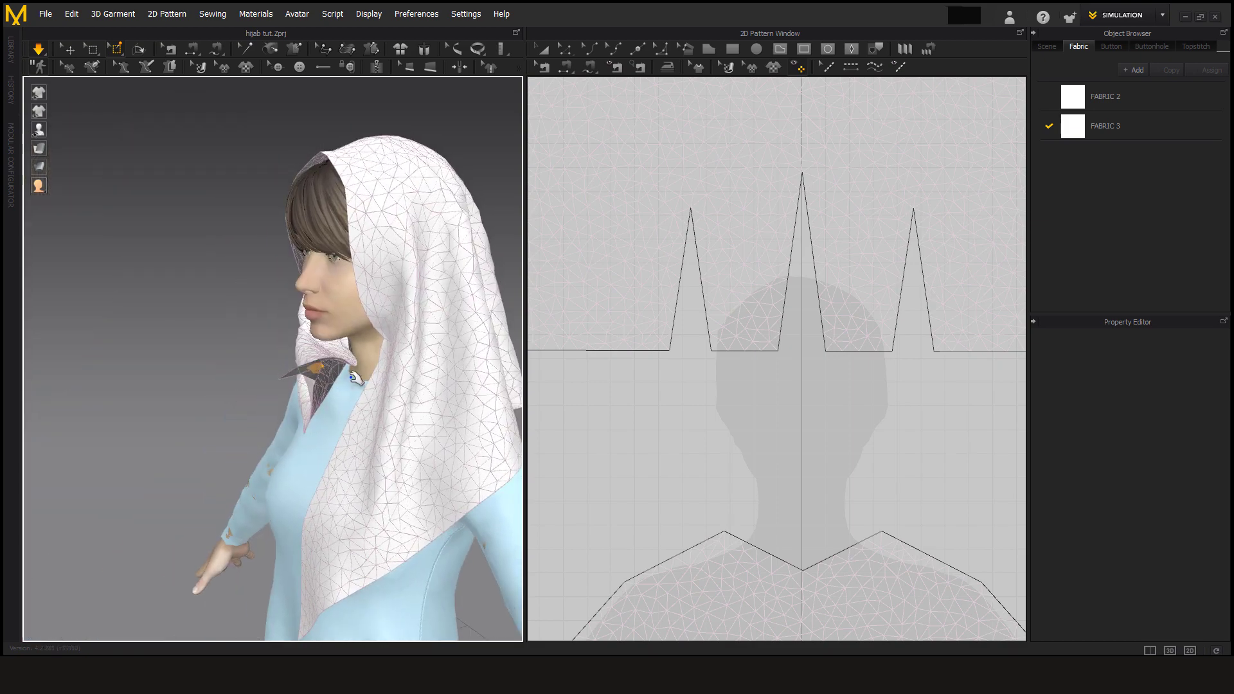
left_click_drag(428, 384, 484, 377)
right_click_drag(485, 378, 339, 410)
left_click_drag(339, 410, 587, 431)
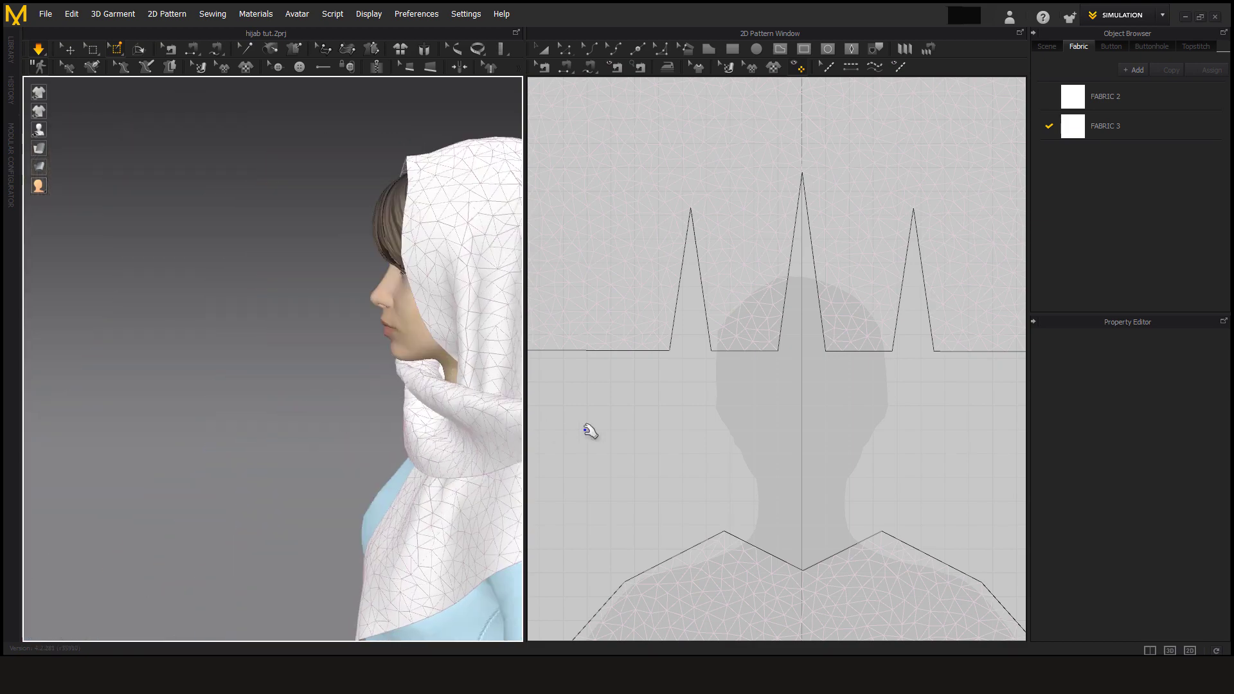
right_click_drag(379, 463, 380, 499)
middle_click_drag(380, 498, 212, 359)
scroll(270, 379, "down", 1)
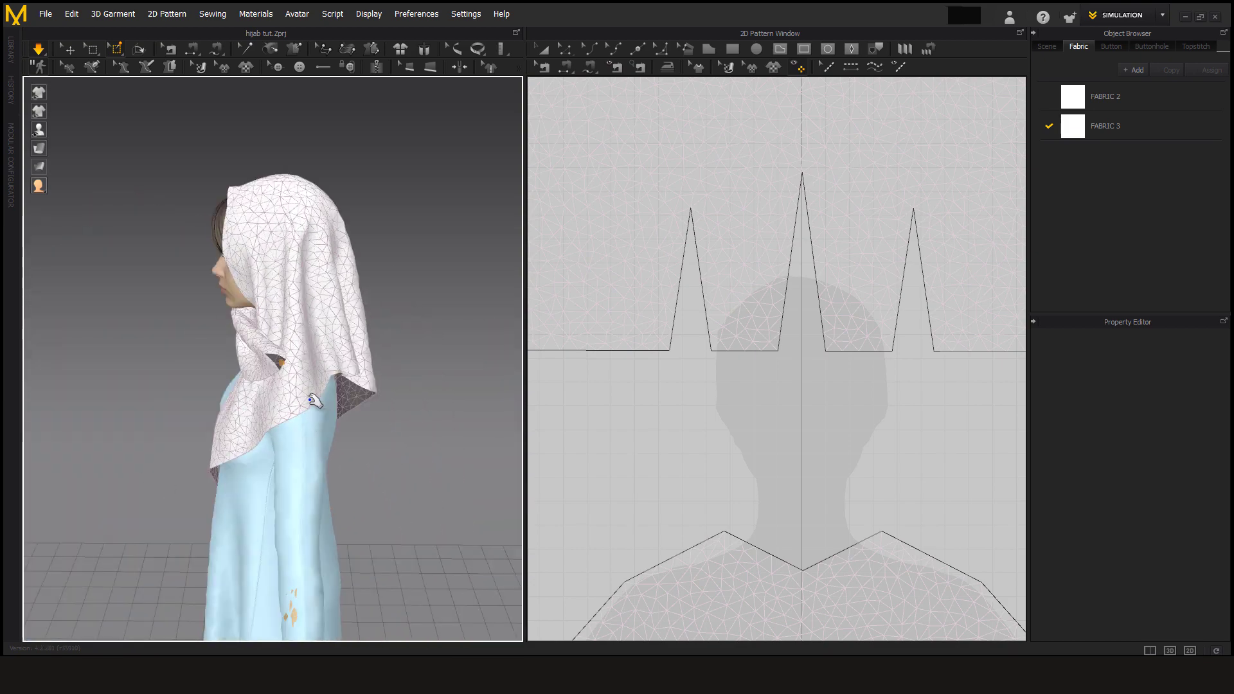
left_click_drag(313, 399, 369, 331)
mouse_move(297, 429)
right_mouse_down()
mouse_move(436, 482)
mouse_move(353, 427)
mouse_move(380, 504)
mouse_move(264, 469)
mouse_move(303, 438)
mouse_move(331, 381)
mouse_move(373, 429)
mouse_move(246, 468)
mouse_move(268, 384)
right_mouse_up()
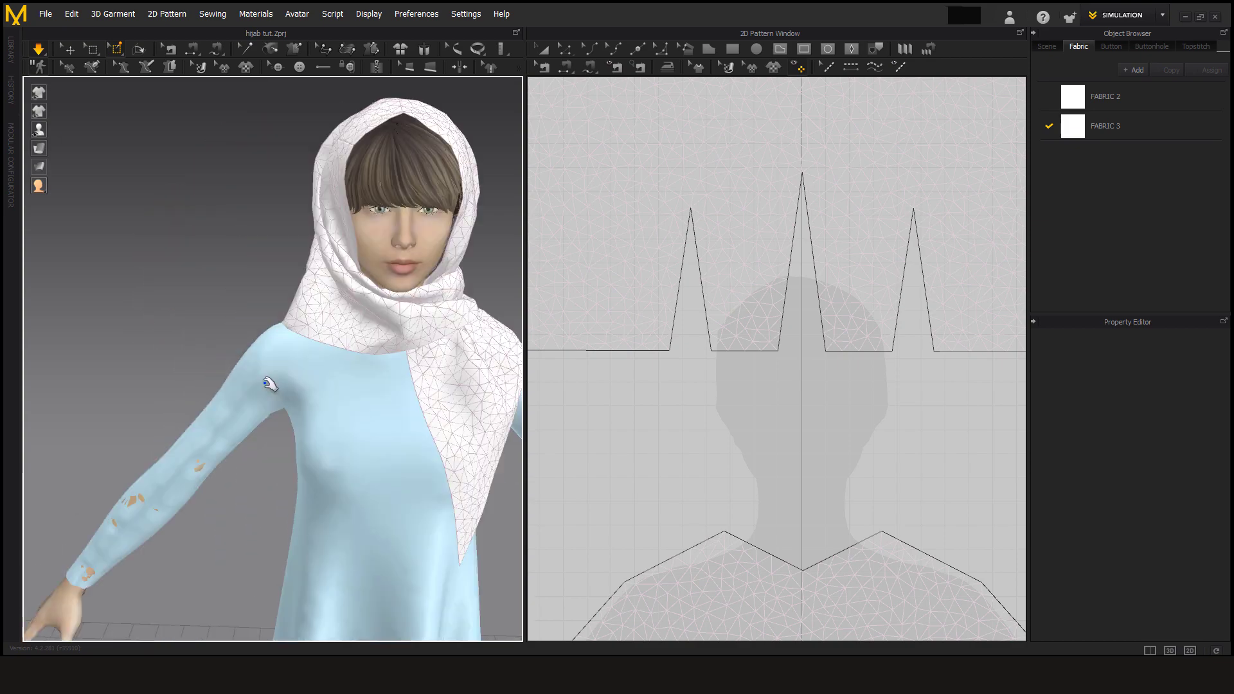
Step: Pin a small area of mesh near the tip of the hijab corner hanging on the avatar's left with Pin (Box)
left_click(68, 49)
middle_click_drag(347, 428, 230, 454)
left_click(239, 290)
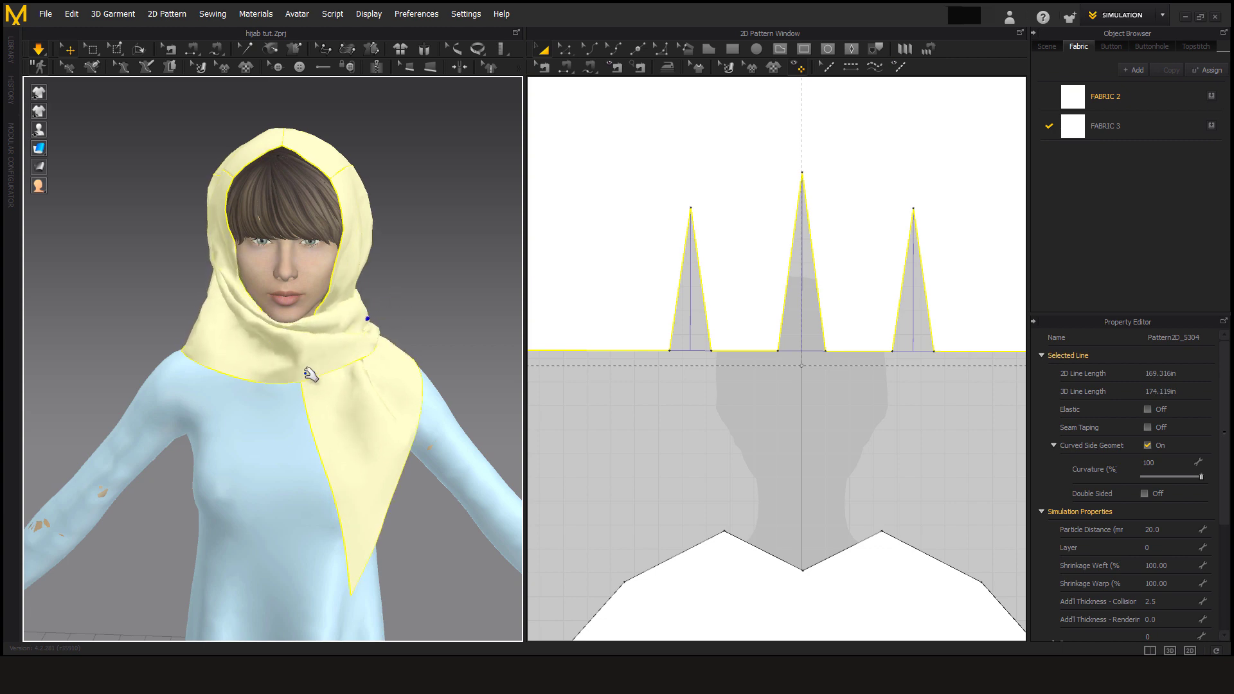
right_click_drag(325, 349, 182, 407)
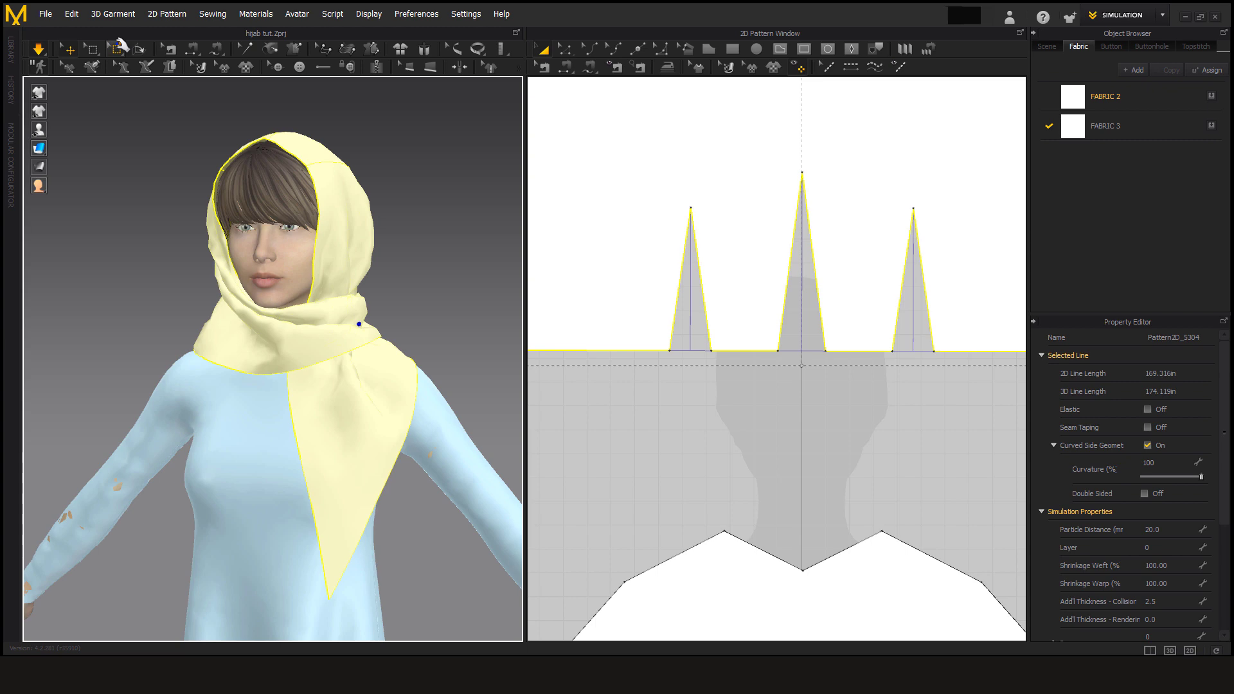
left_click(115, 47)
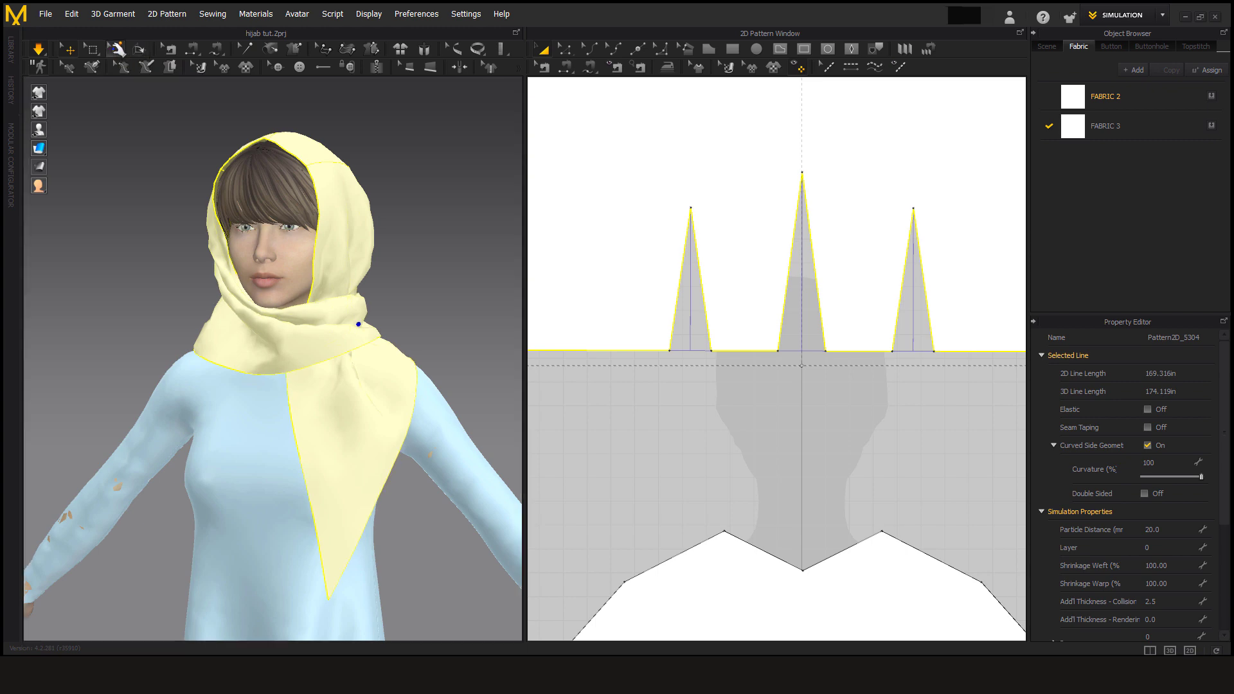
middle_click_drag(350, 580, 348, 486)
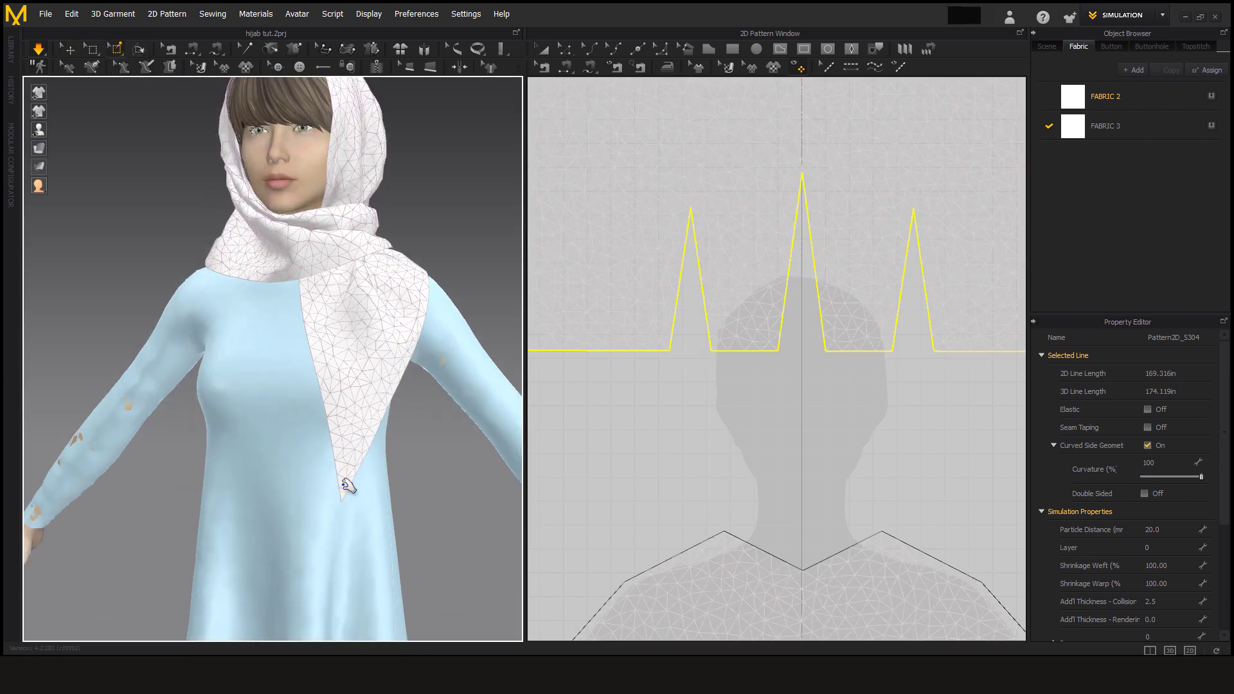
left_click(347, 471)
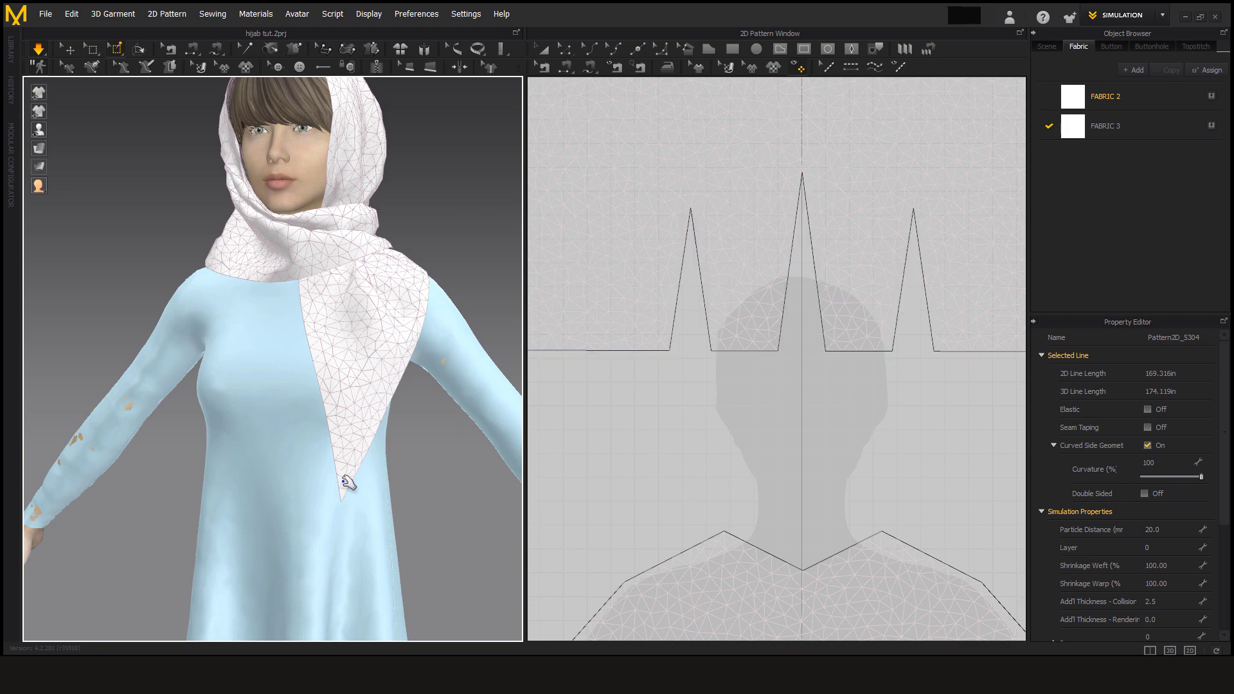
scroll(349, 479, "up", 5)
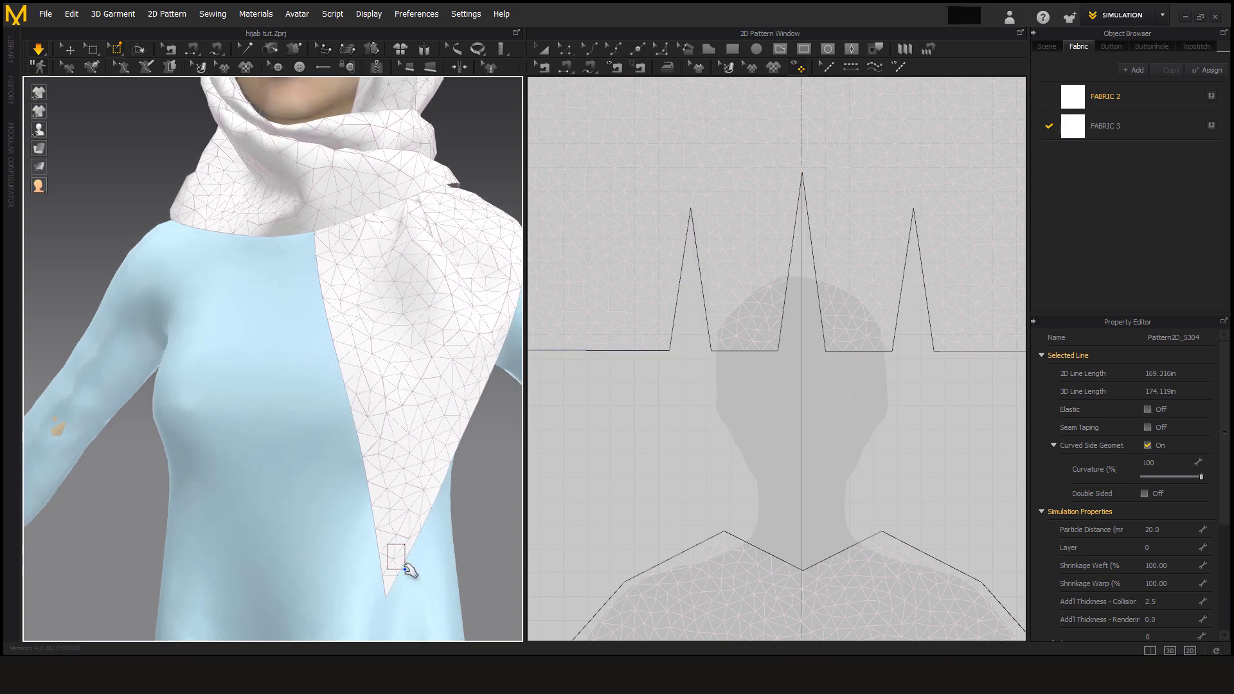
left_click_drag(388, 546, 402, 568)
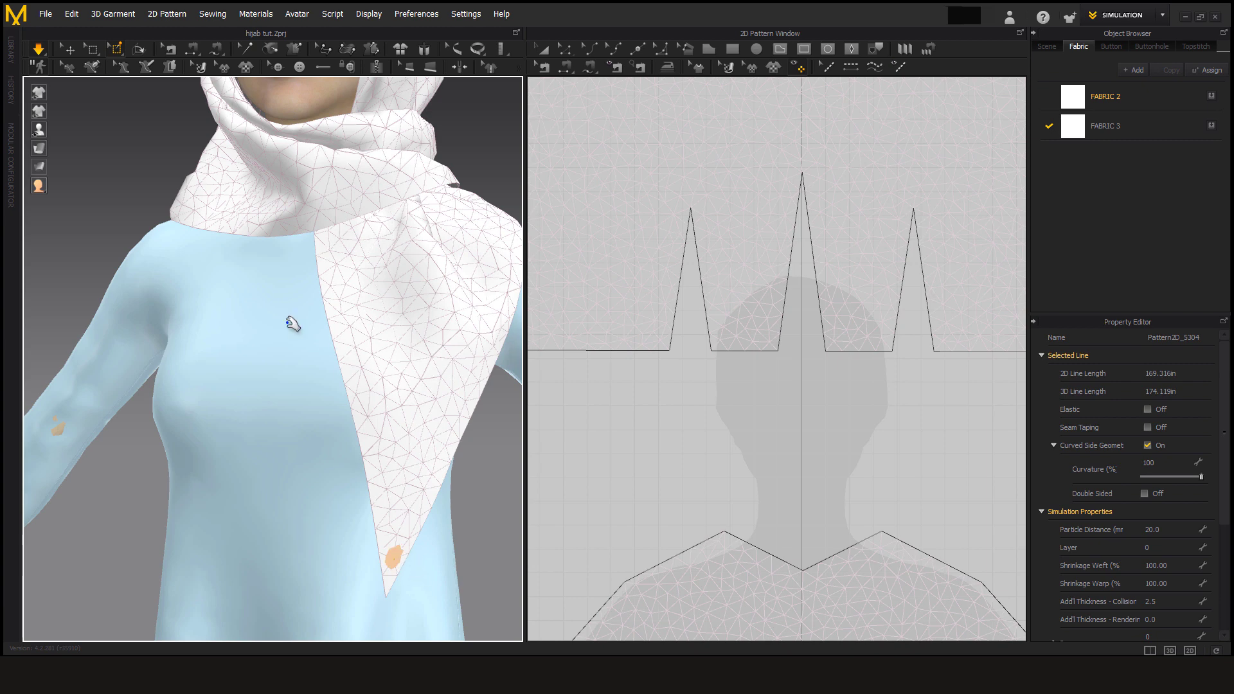
Step: Pull the second pinned corner across the avatar's chest and over the right shoulder toward the back
middle_click_drag(403, 605, 399, 522)
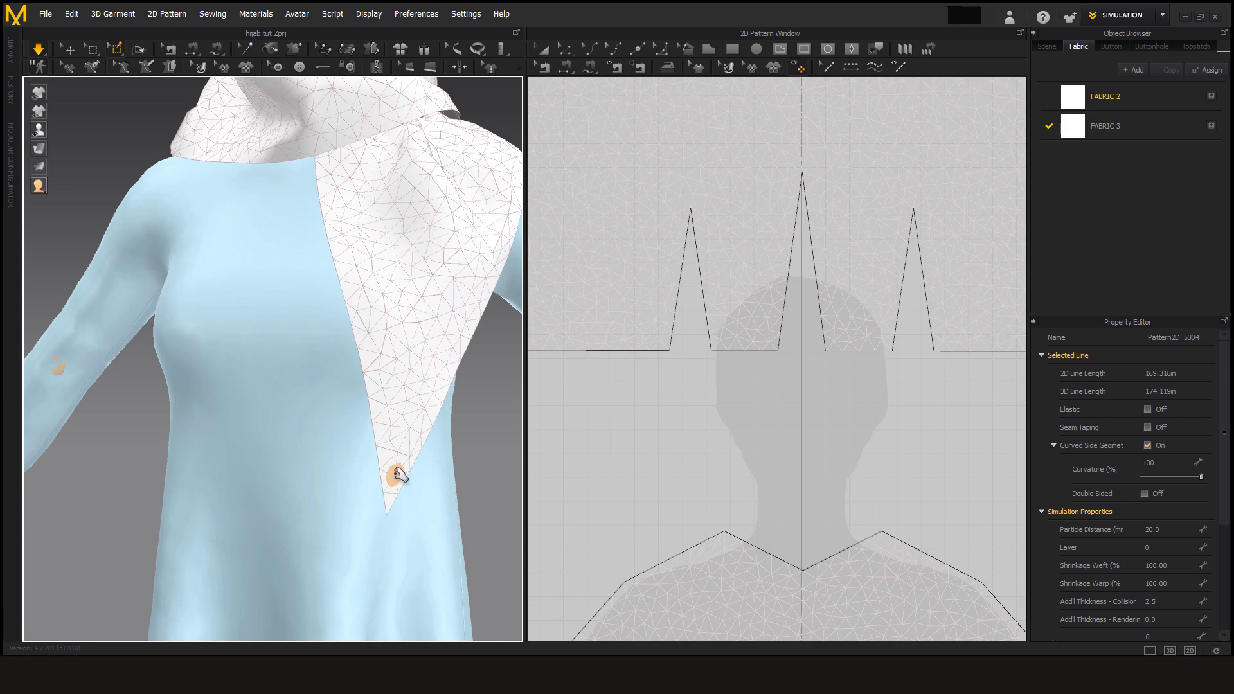
left_click_drag(395, 475, 149, 333)
right_click_drag(149, 333, 246, 243)
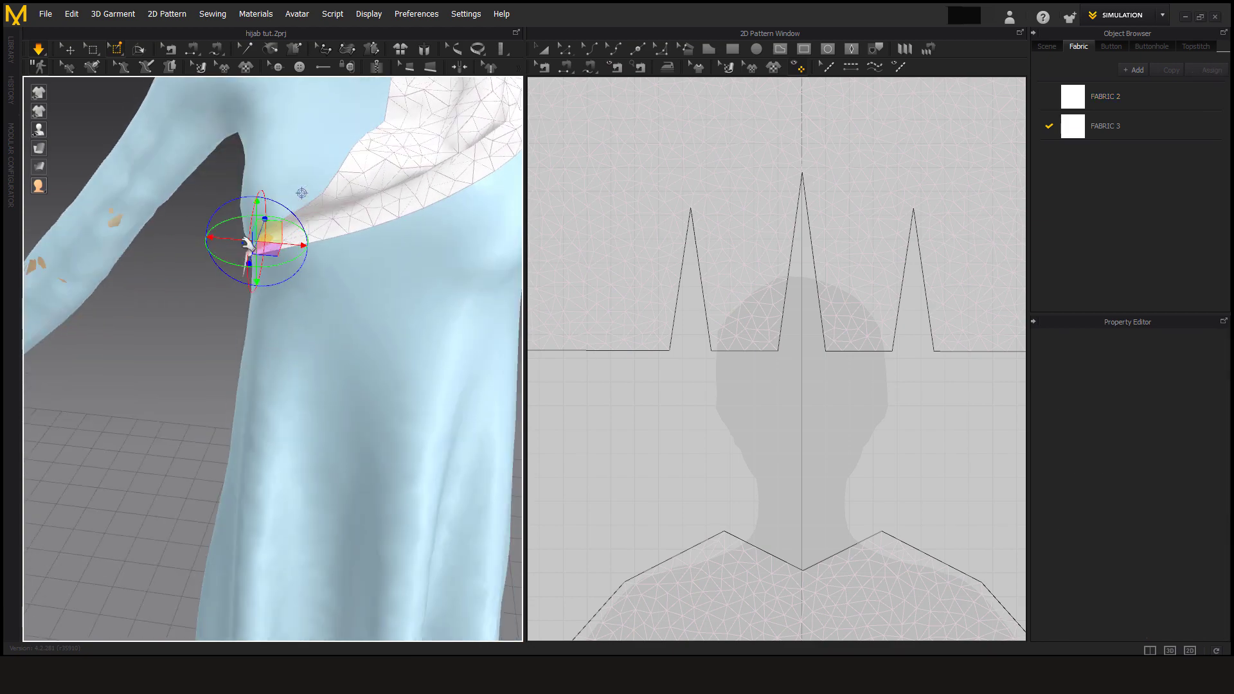
left_click_drag(260, 225, 138, 117)
scroll(248, 199, "down", 2)
middle_click_drag(248, 198, 248, 366)
left_click_drag(171, 395, 156, 197)
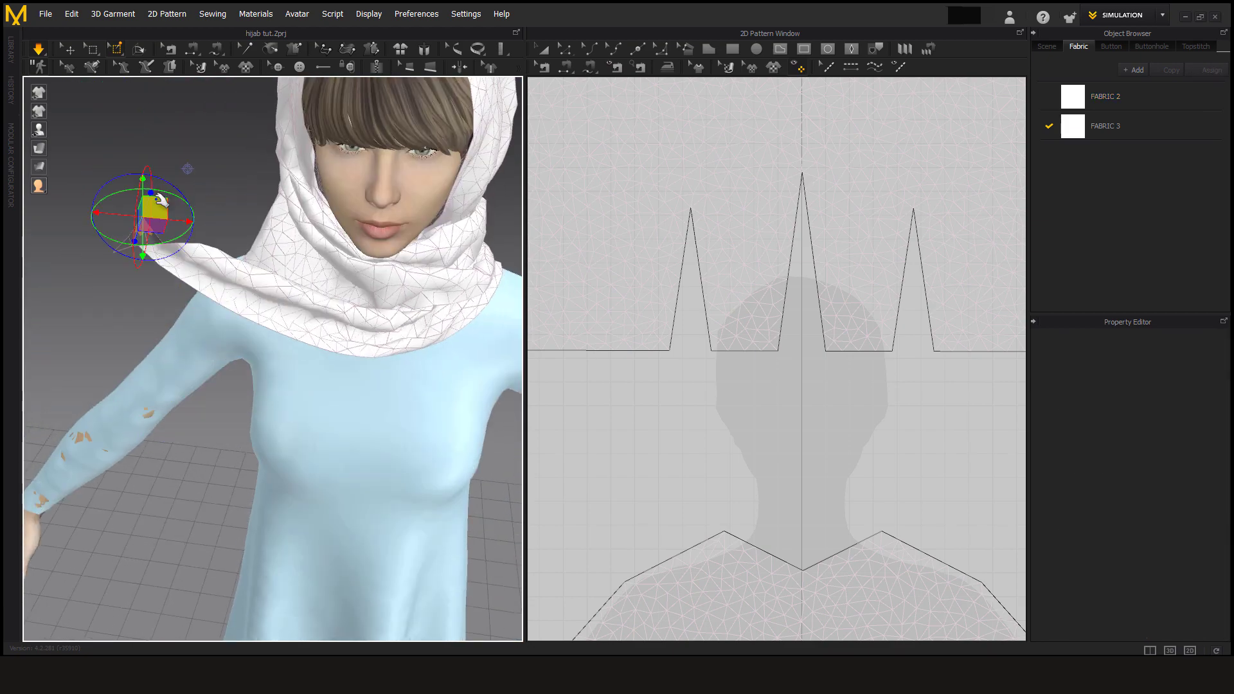
right_click_drag(156, 197, 370, 297)
left_click_drag(361, 335, 117, 306)
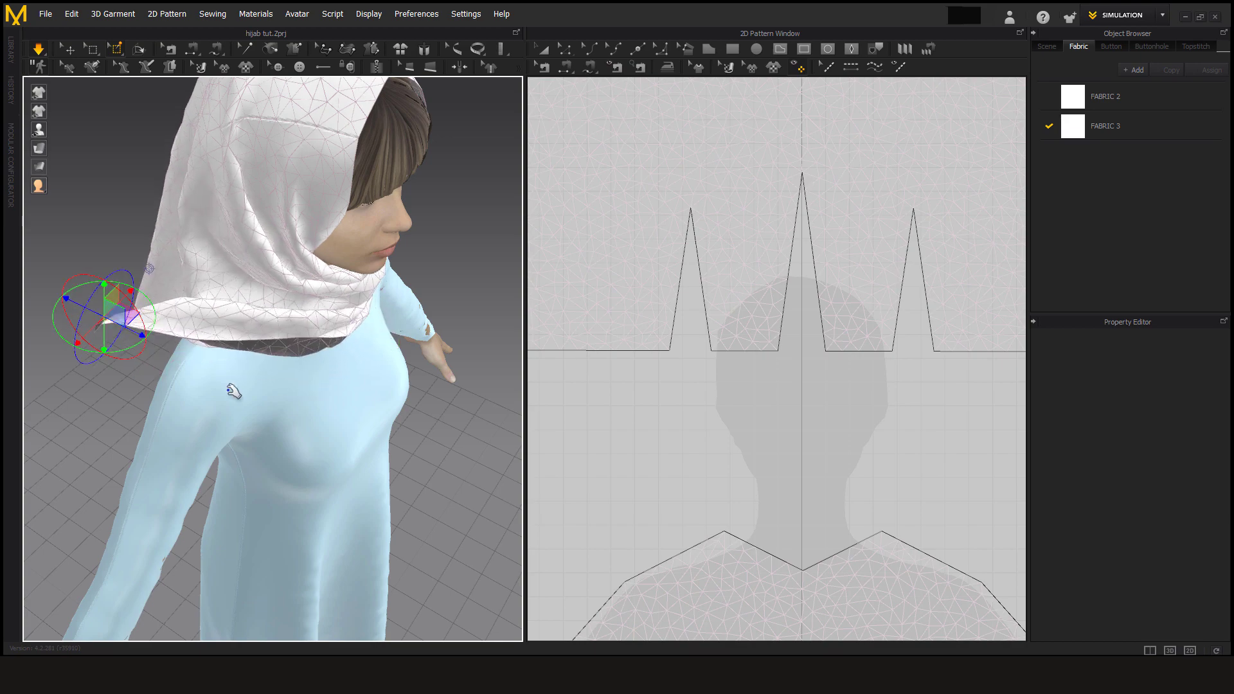
Step: Tuck the second pinned corner behind the avatar's right shoulder under the back drape and let it settle
right_click_drag(233, 391, 248, 411)
right_click_drag(294, 524, 254, 444)
scroll(270, 450, "up", 2)
left_click_drag(273, 523, 284, 533)
scroll(284, 533, "up", 2)
right_click_drag(340, 572, 314, 581)
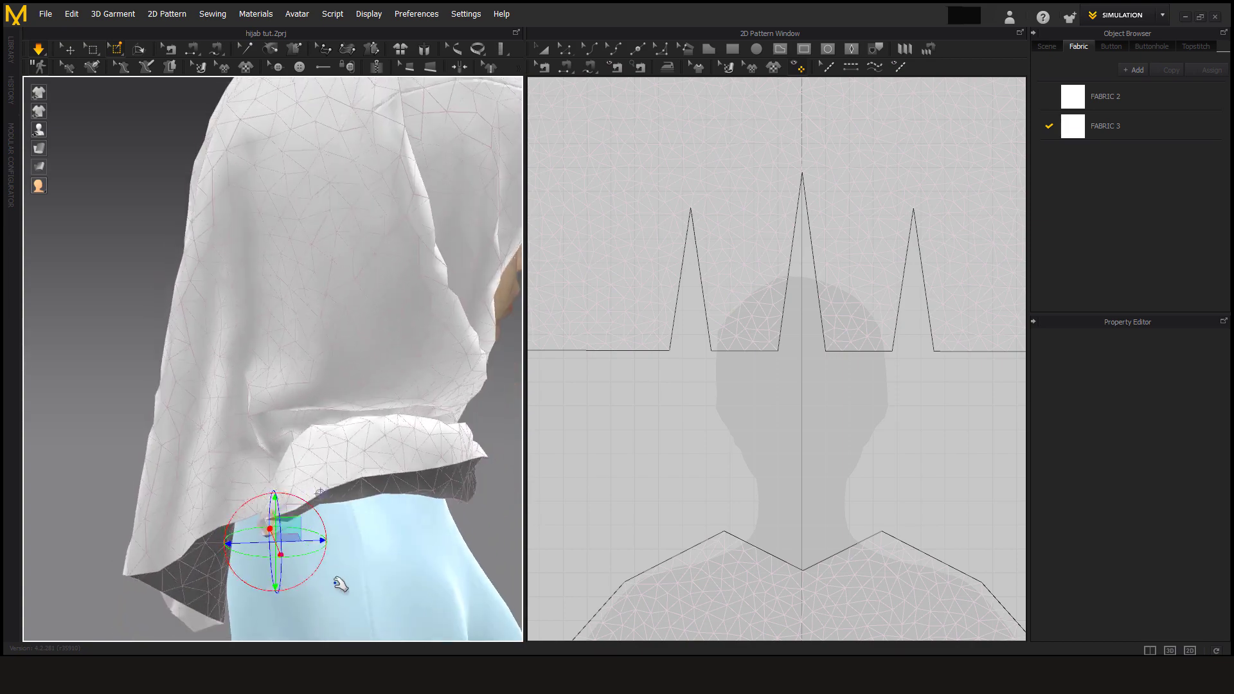
left_click_drag(325, 541, 287, 543)
right_click_drag(225, 475, 318, 526)
right_click_drag(382, 376, 276, 450)
left_click(38, 48)
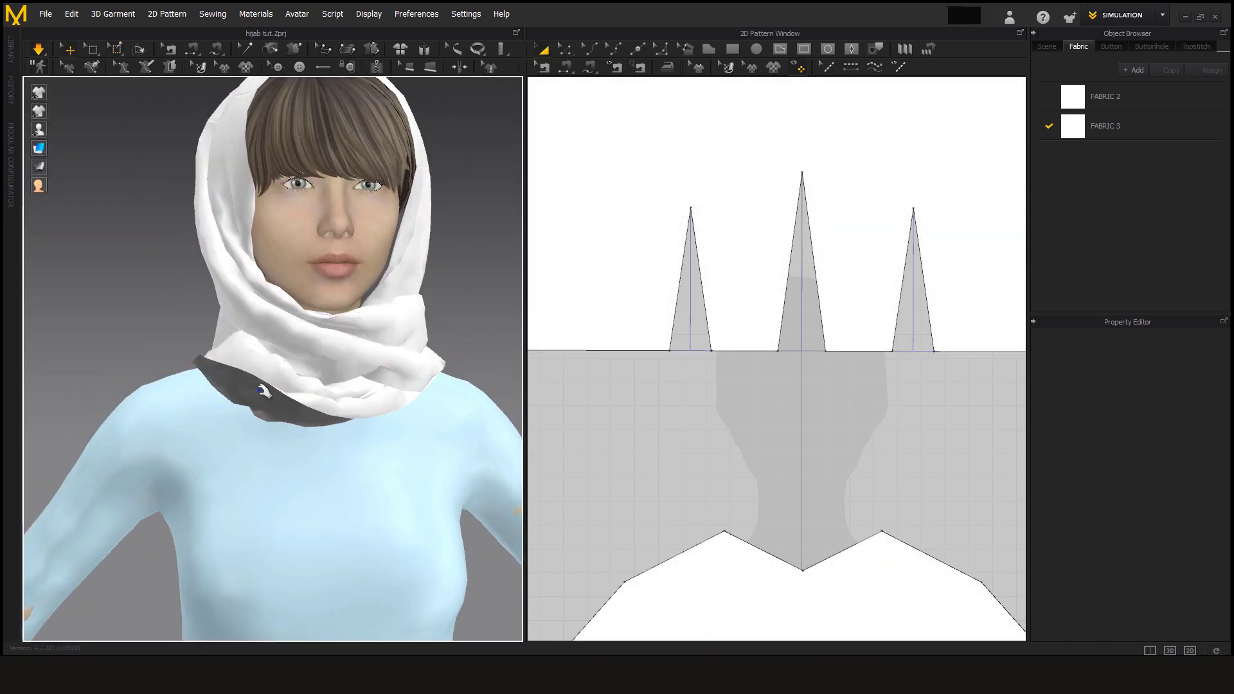
Step: Pull up the turned-out lower edge of the neck wrap on the avatar's right side, let it settle and stop the simulation
left_click_drag(264, 390, 229, 361)
right_click_drag(303, 454, 464, 325)
left_click(461, 276)
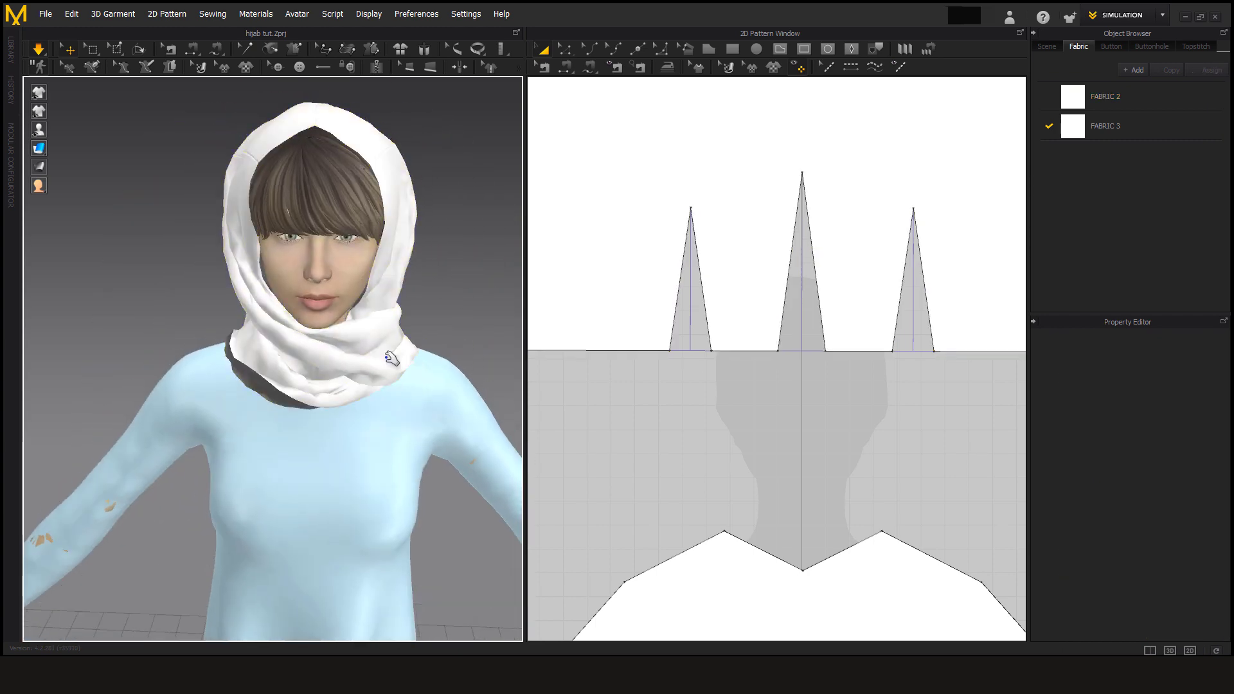
right_click_drag(461, 276, 376, 432)
scroll(389, 249, "up", 4)
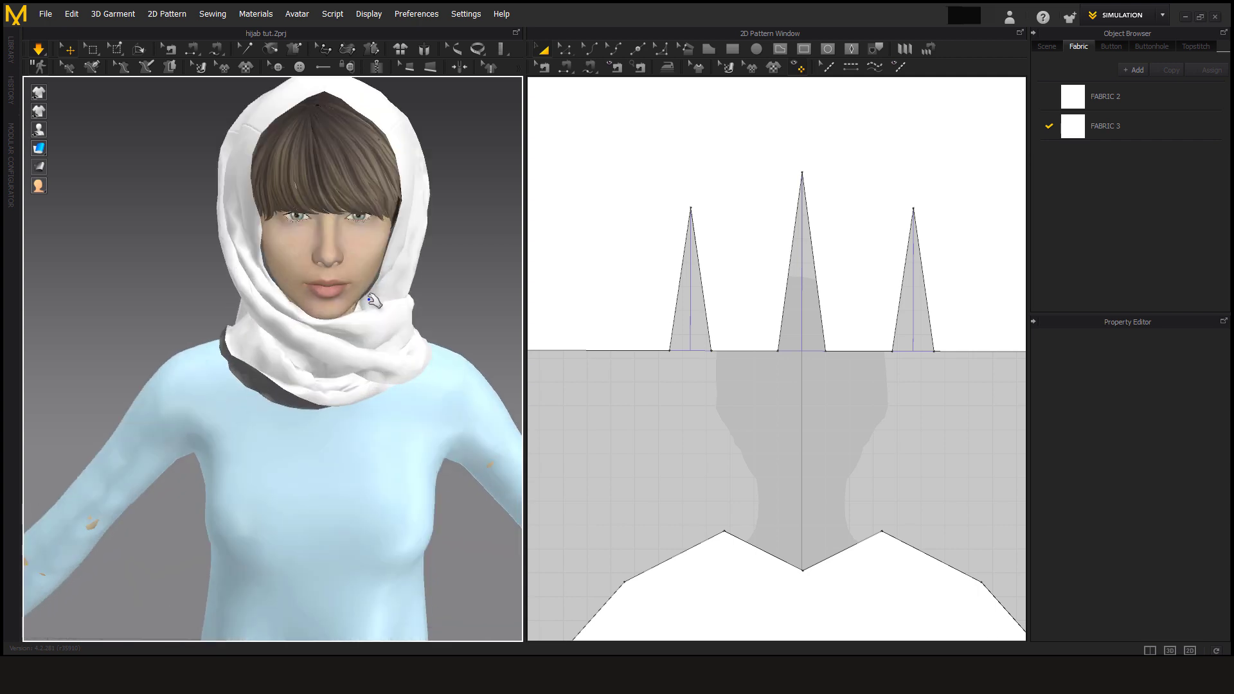
left_click(369, 335)
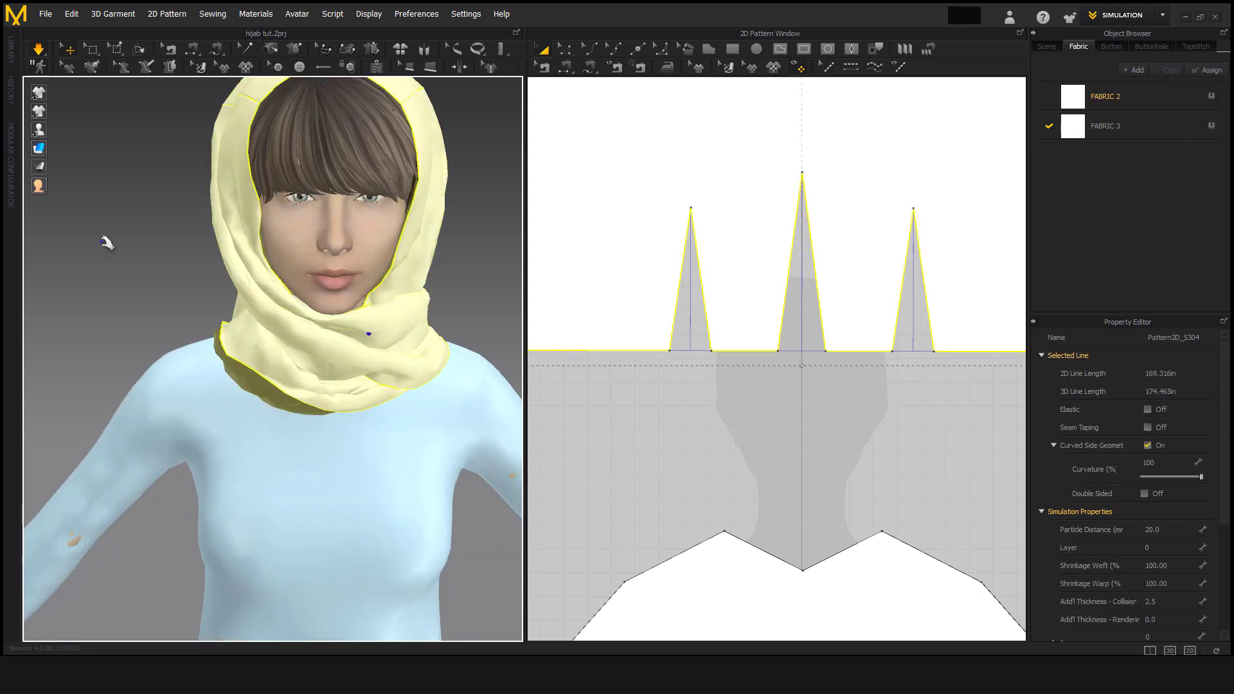
left_click(167, 279)
middle_click_drag(154, 324, 121, 391)
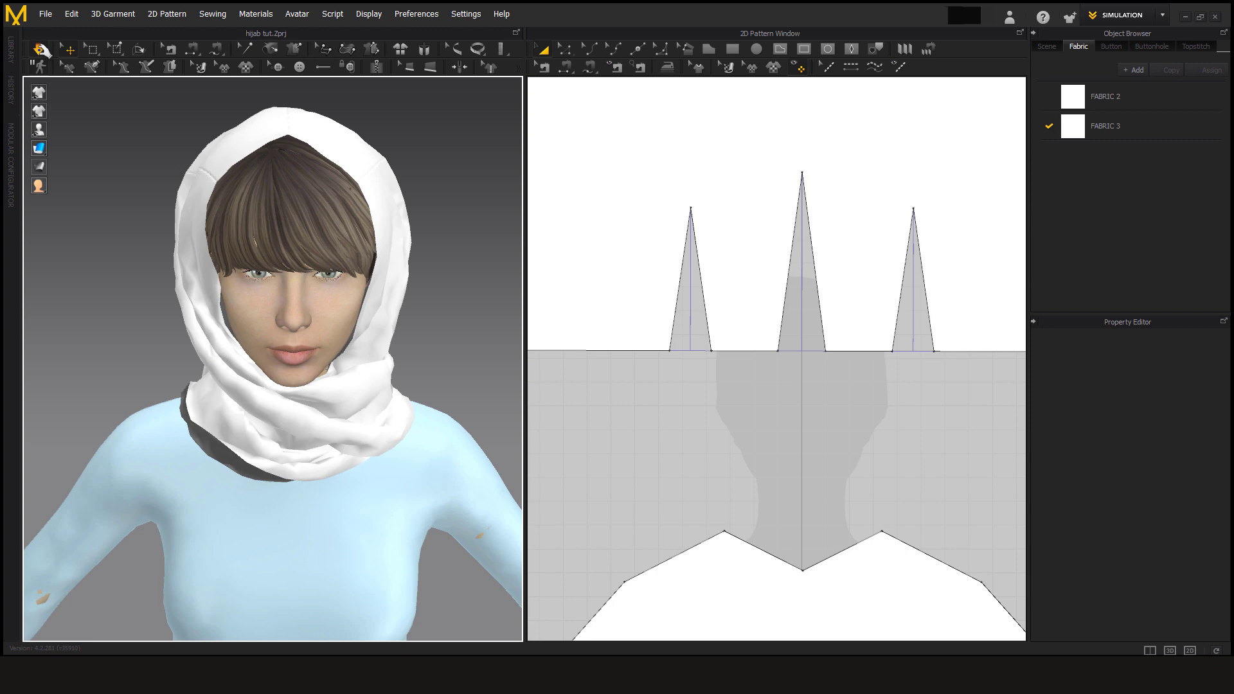
left_click(40, 50)
Step: Set the color of the hijab's FABRIC 2 to Black
left_click(407, 254)
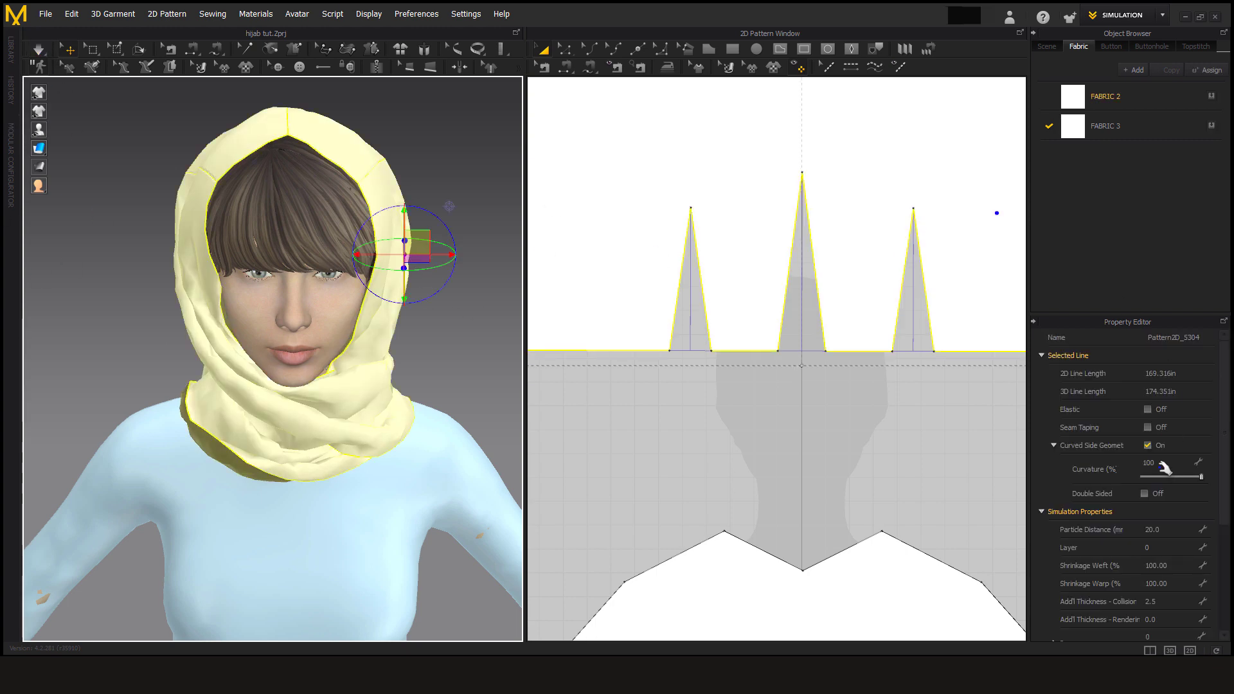
left_click(1122, 101)
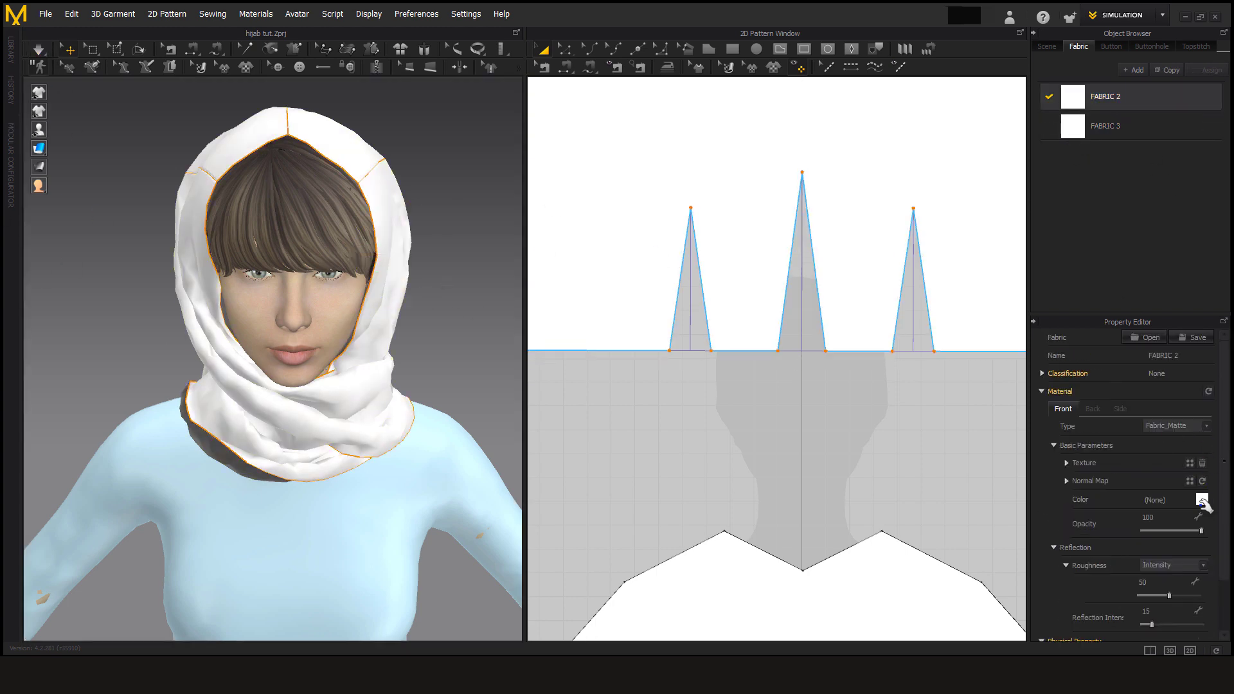
left_click(1201, 500)
left_click(693, 400)
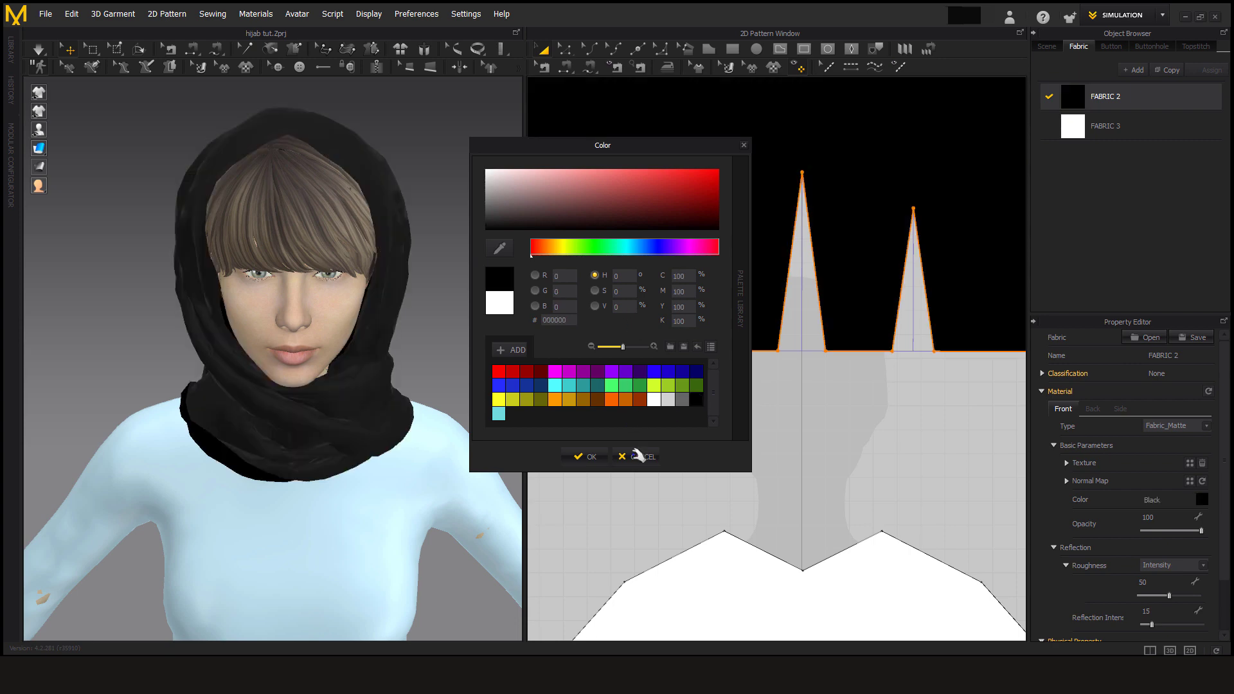
left_click(587, 456)
left_click(423, 331)
Step: Examine the black hijab on the avatar, its triangular darted pattern, and the full-length dress
scroll(423, 331, "down", 2)
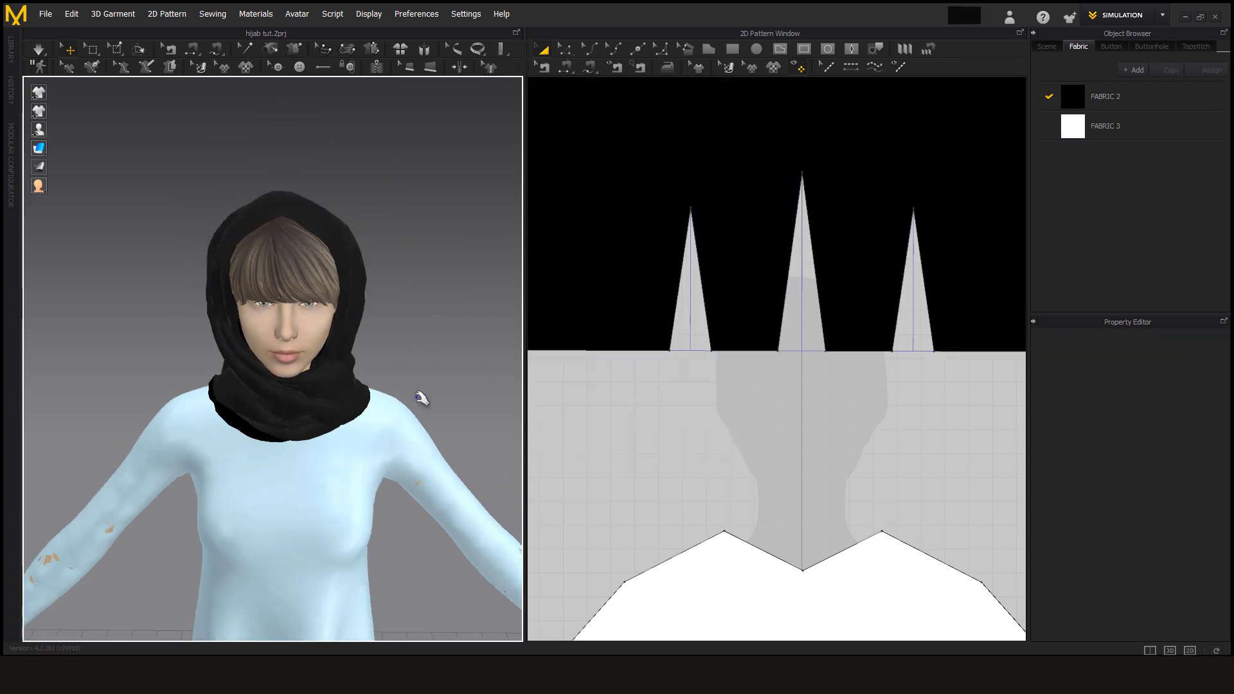
mouse_move(422, 399)
right_mouse_down()
mouse_move(157, 416)
mouse_move(391, 421)
mouse_move(431, 394)
right_mouse_up()
scroll(430, 394, "up", 3)
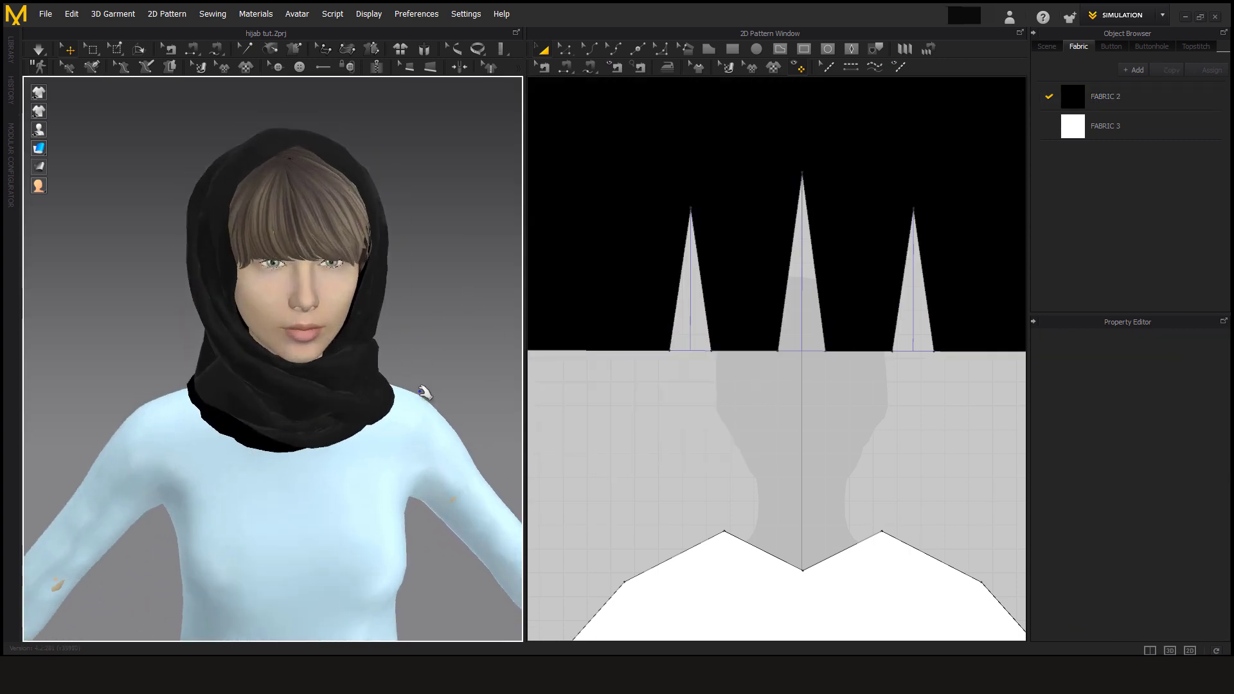
scroll(758, 400, "down", 5)
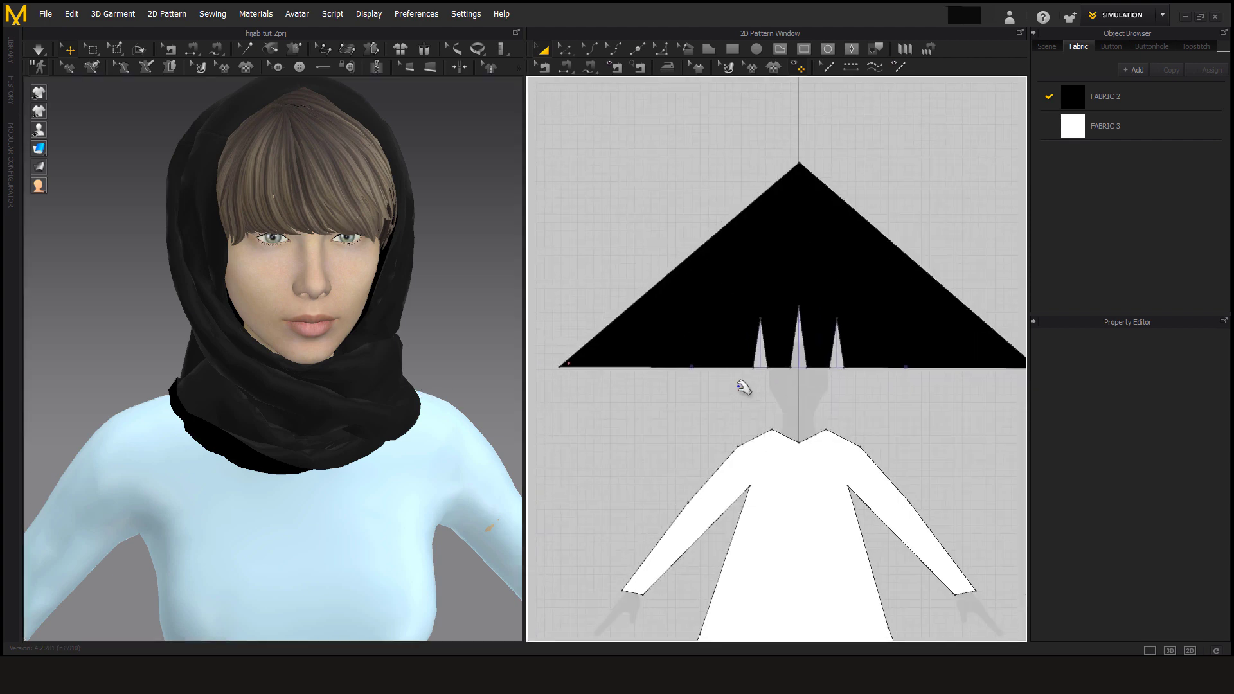
right_click_drag(739, 386, 766, 369)
left_click(805, 242)
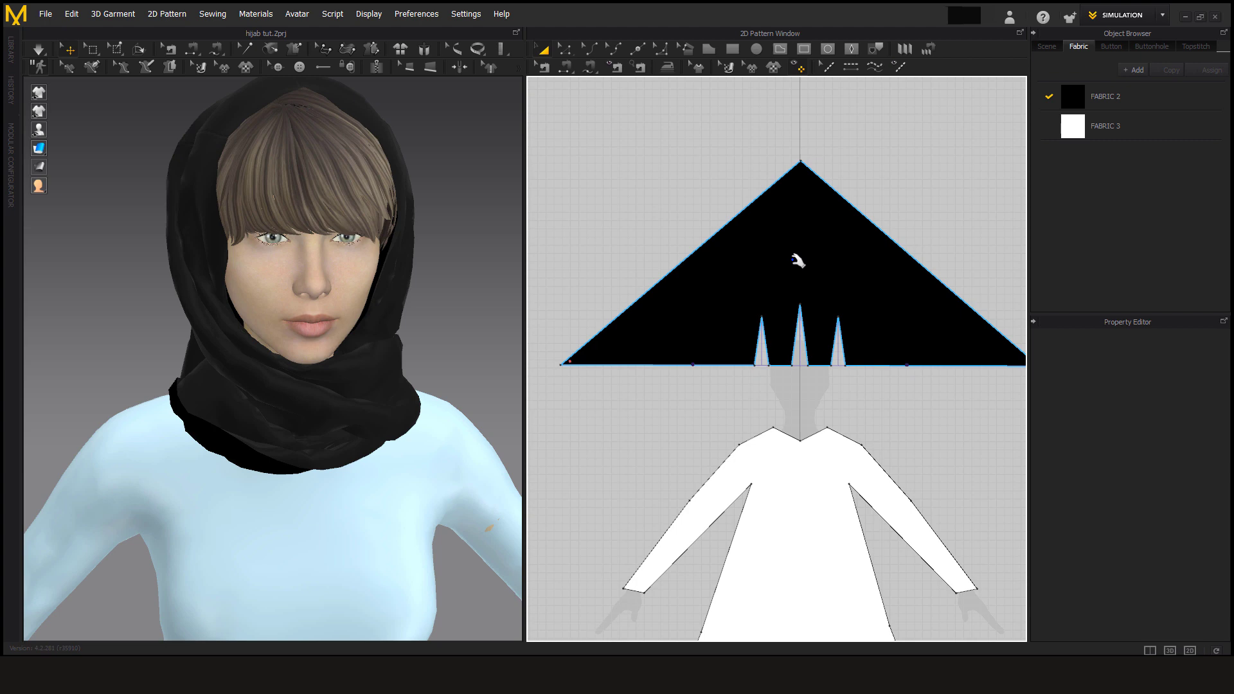
scroll(331, 442, "down", 3)
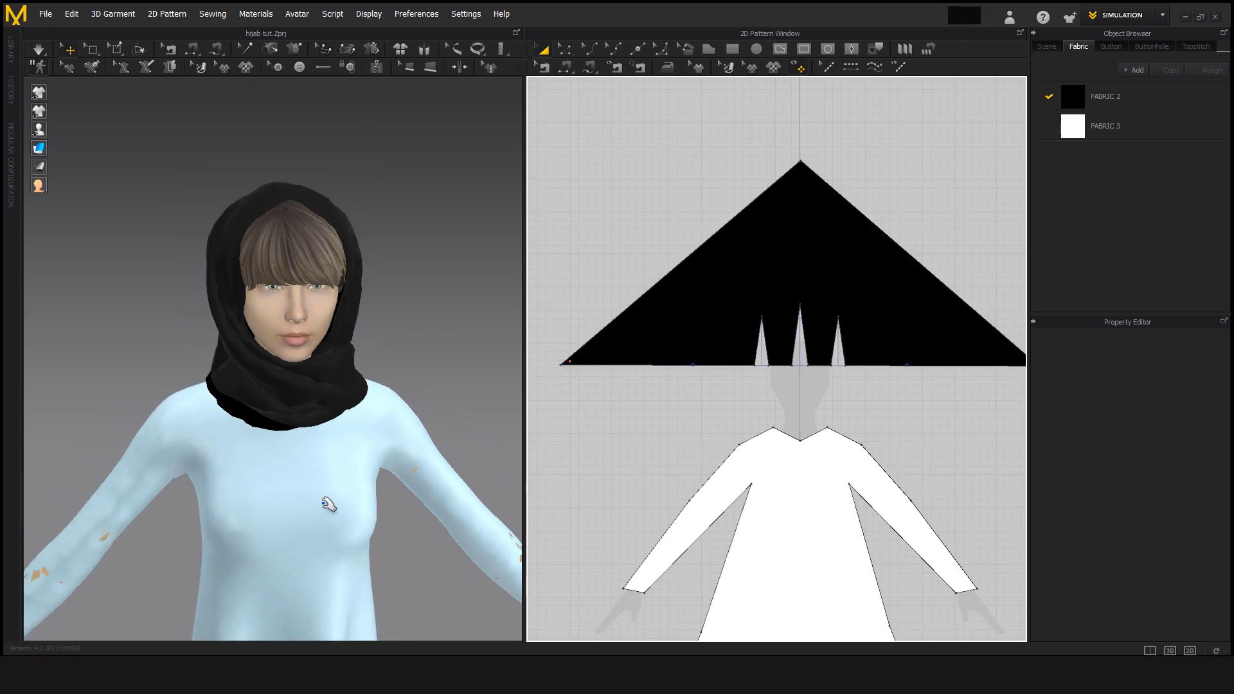
middle_click_drag(332, 477, 358, 184)
scroll(329, 434, "down", 4)
scroll(332, 435, "down", 4)
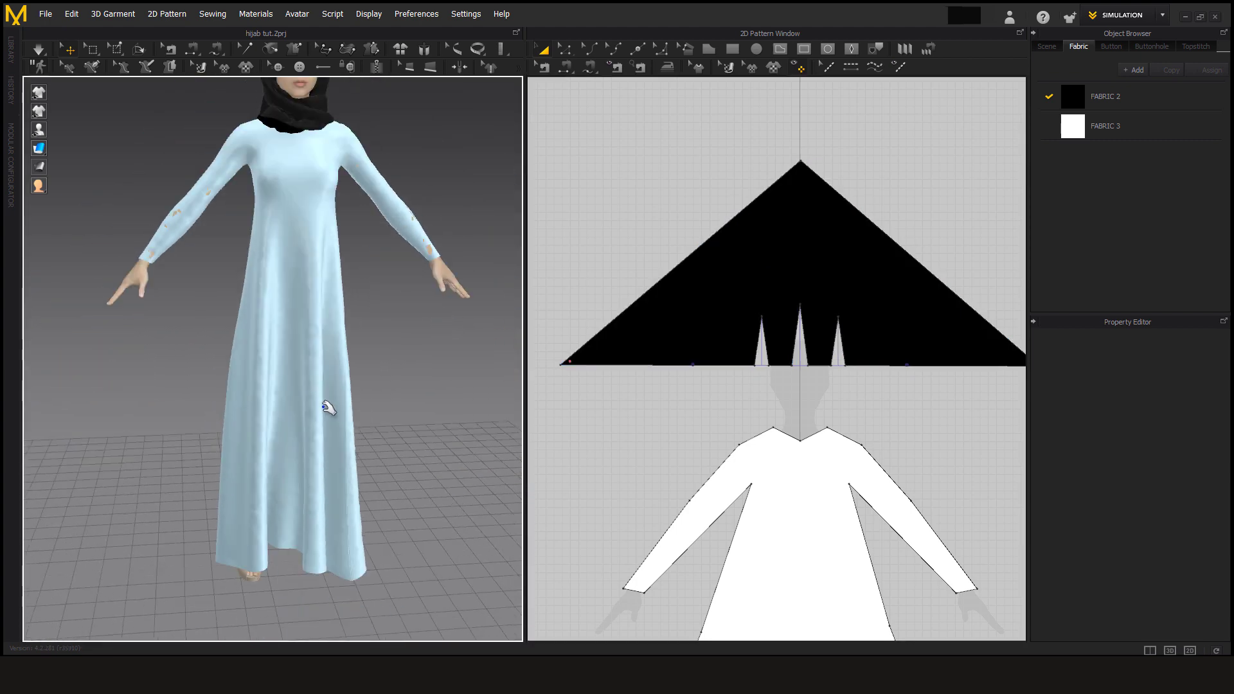
Step: Unfreeze the front and back pattern pieces of the dress
left_click(267, 239)
right_click(314, 331)
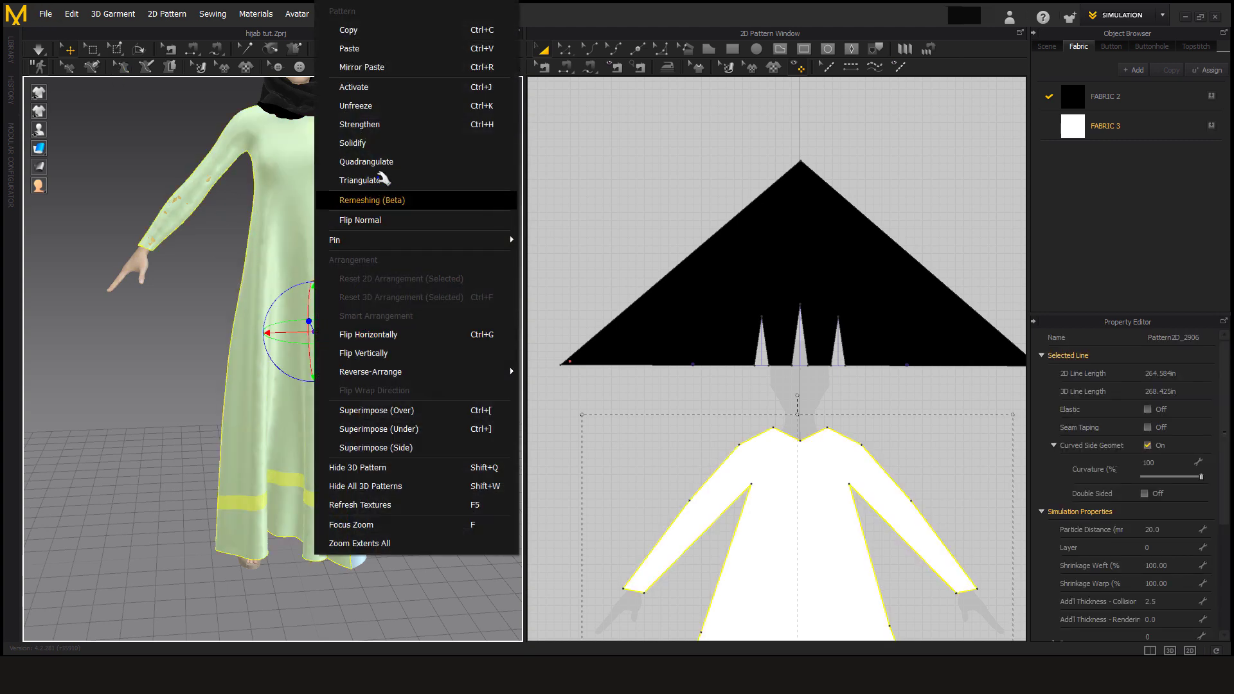
left_click(144, 441)
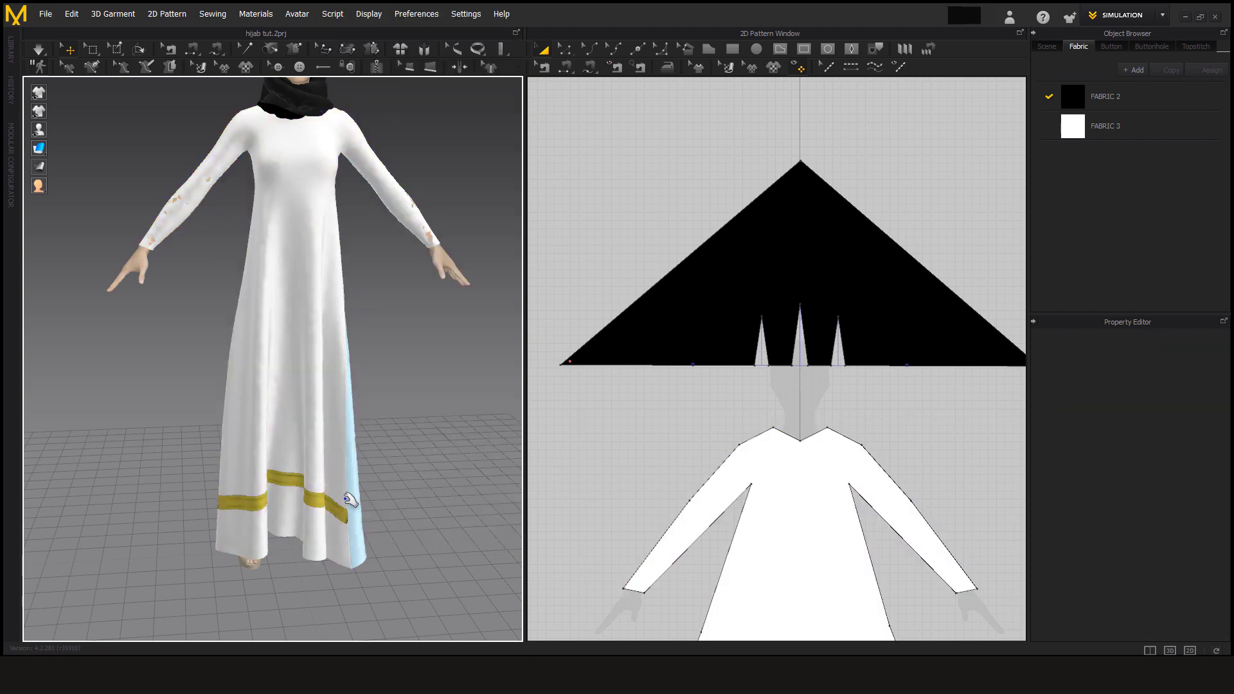
right_click_drag(368, 511, 250, 522)
left_click(281, 501)
right_click(278, 498)
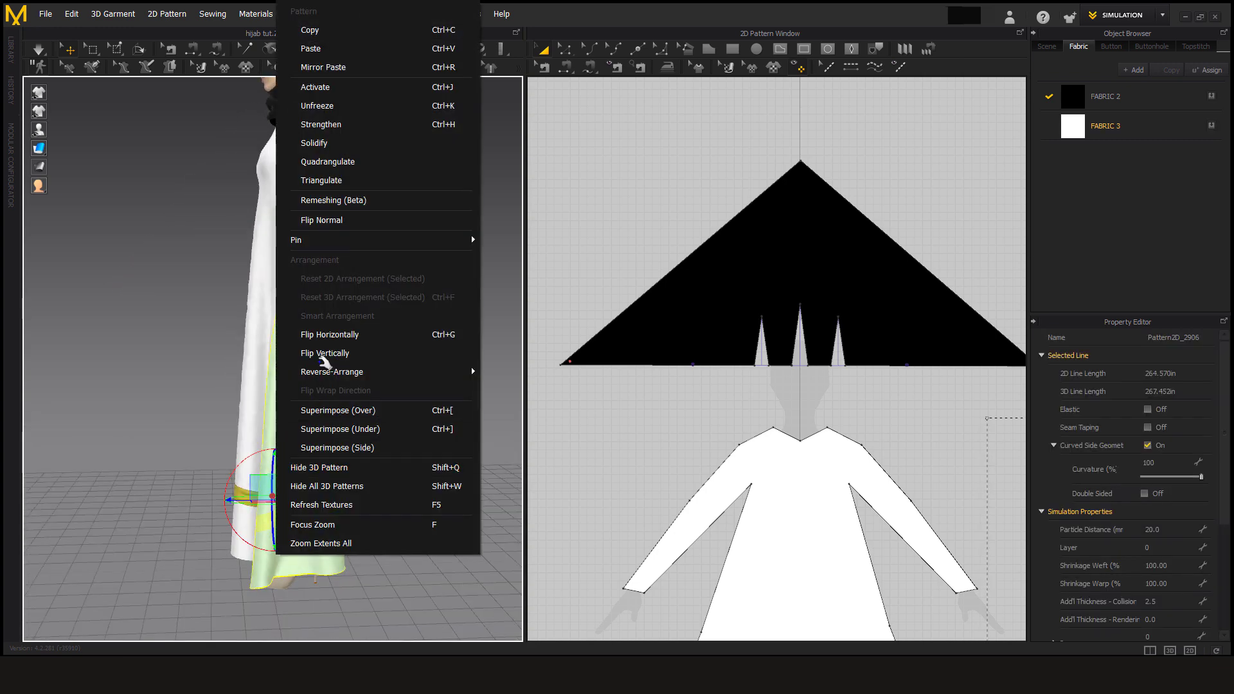
left_click(330, 106)
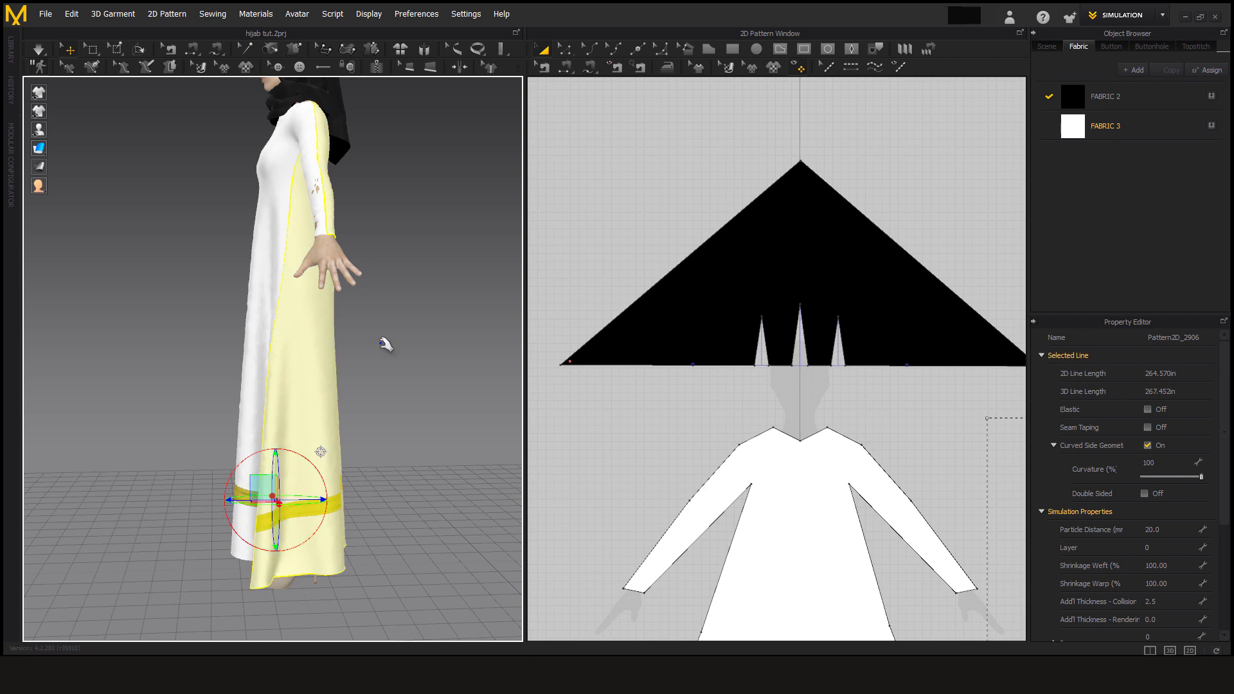
left_click(357, 382)
right_click_drag(138, 626, 278, 554)
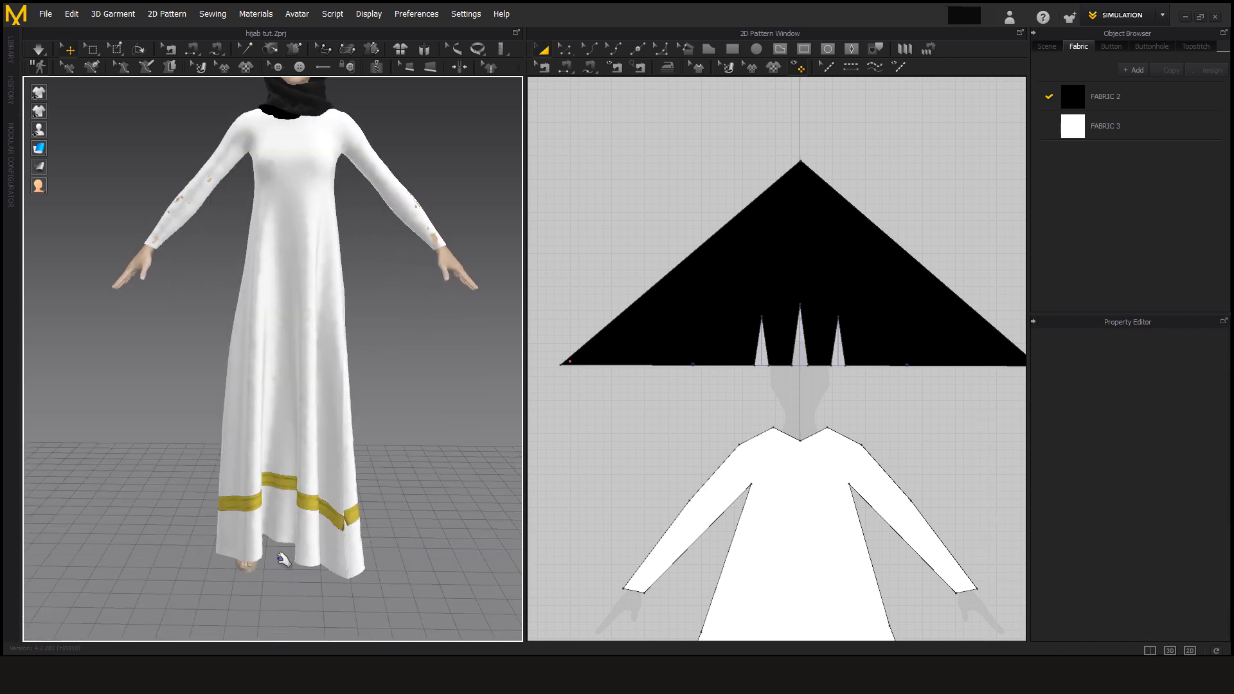
Step: Set the color of the dress's FABRIC 3 to a muted cyan with hue 180, saturation 55 % and value 75 %
middle_click_drag(343, 311, 343, 380)
left_click(307, 382)
left_click(1198, 132)
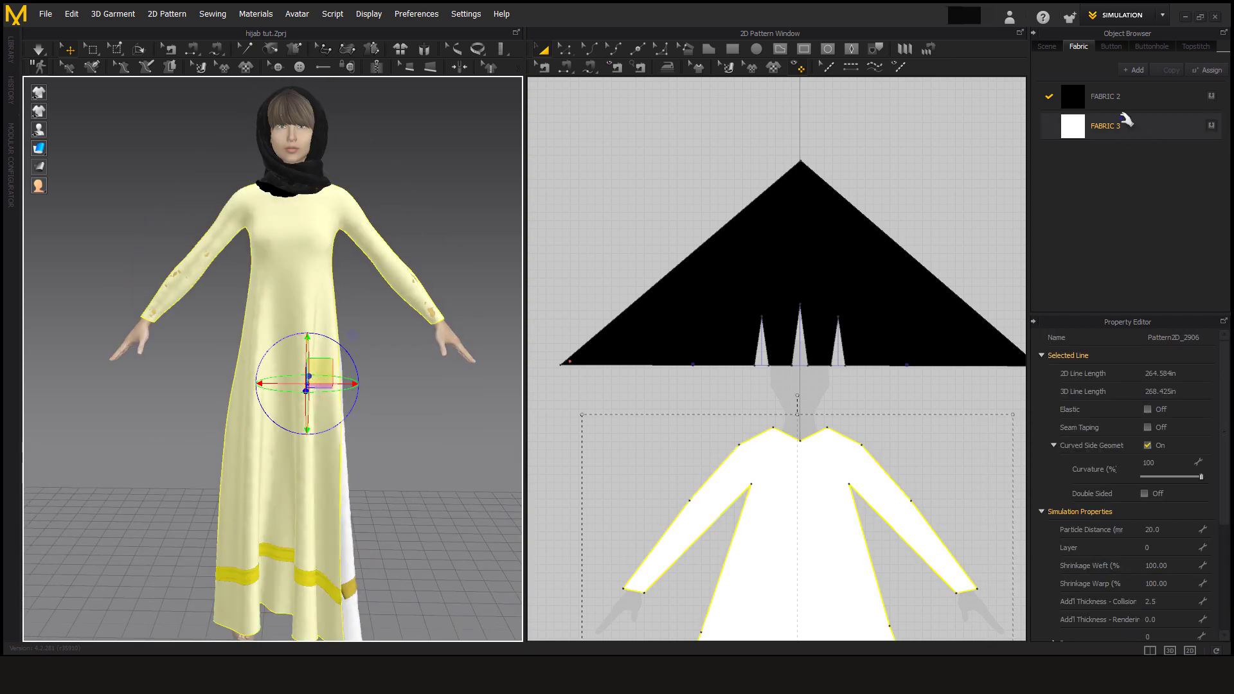
left_click(1202, 500)
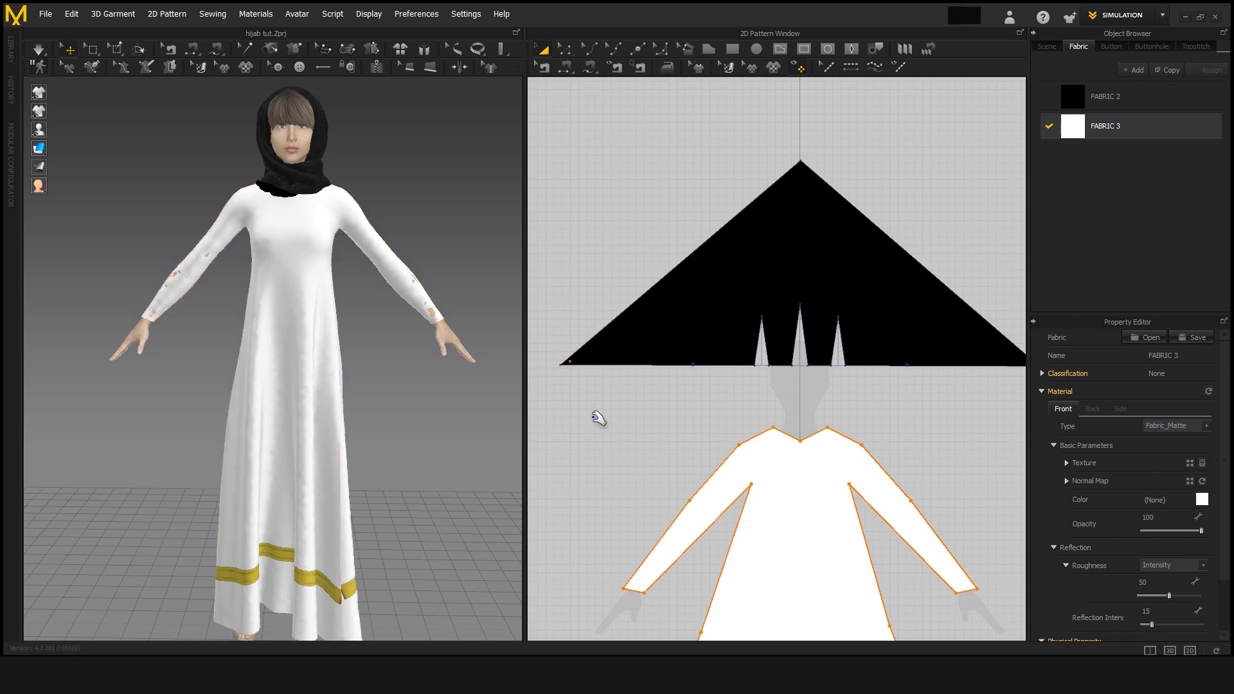
left_click(570, 386)
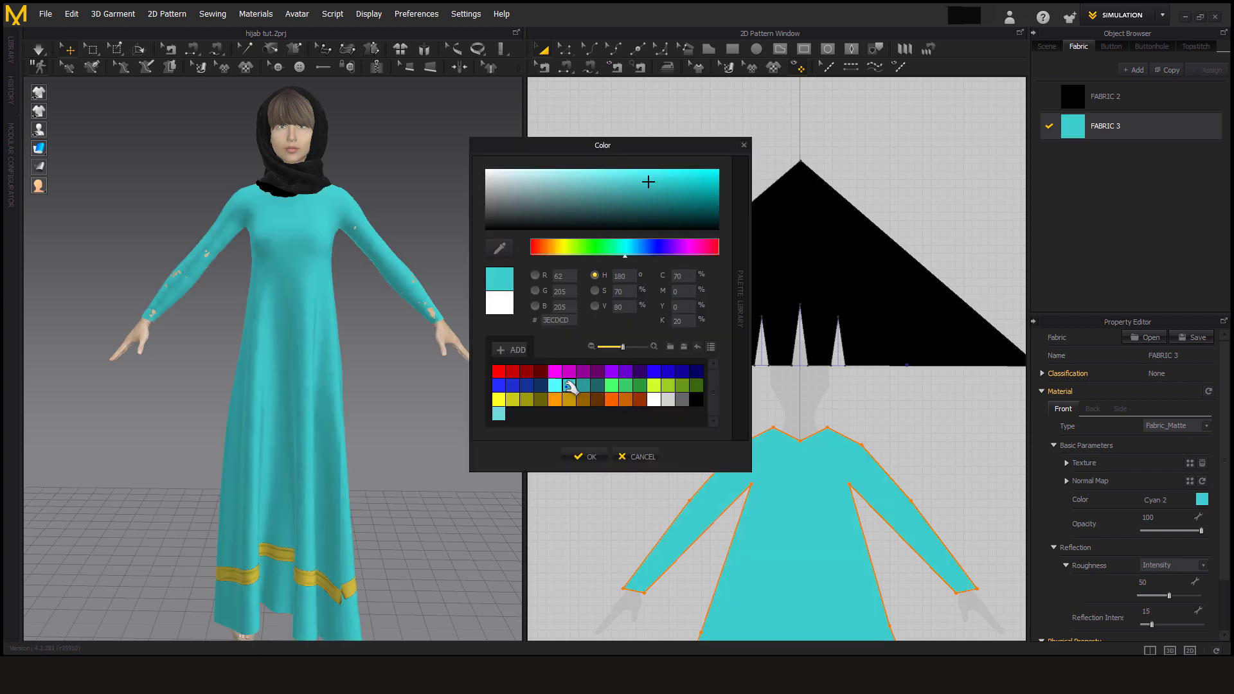
left_click_drag(637, 183, 621, 185)
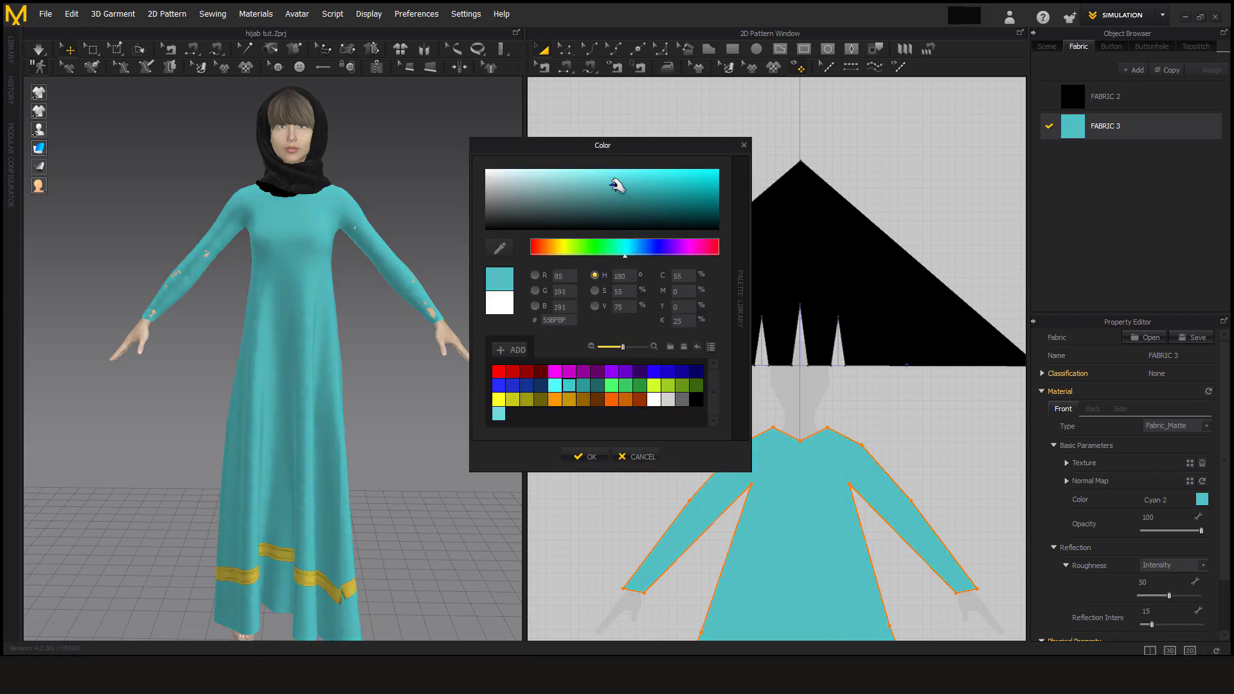
left_click(587, 456)
left_click(384, 448)
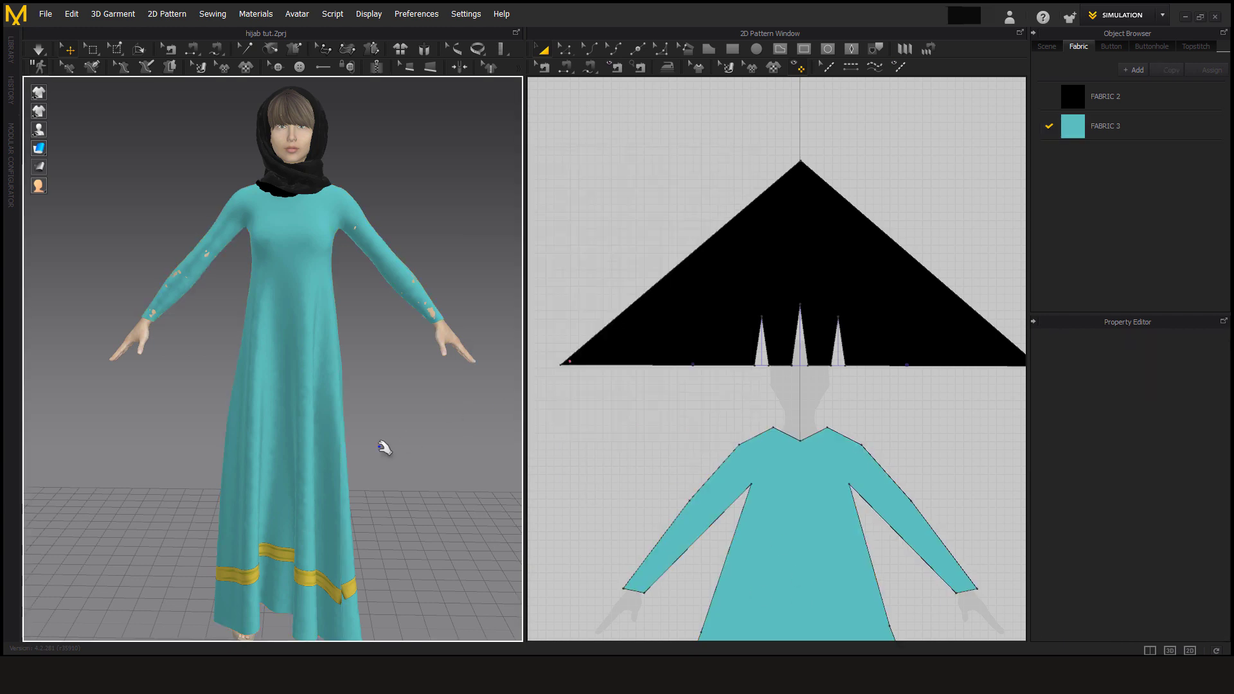
Step: Add the vyty image as a graphic about 3.46 in wide near the left corner of the hijab's triangular pattern
right_click_drag(389, 421, 350, 368)
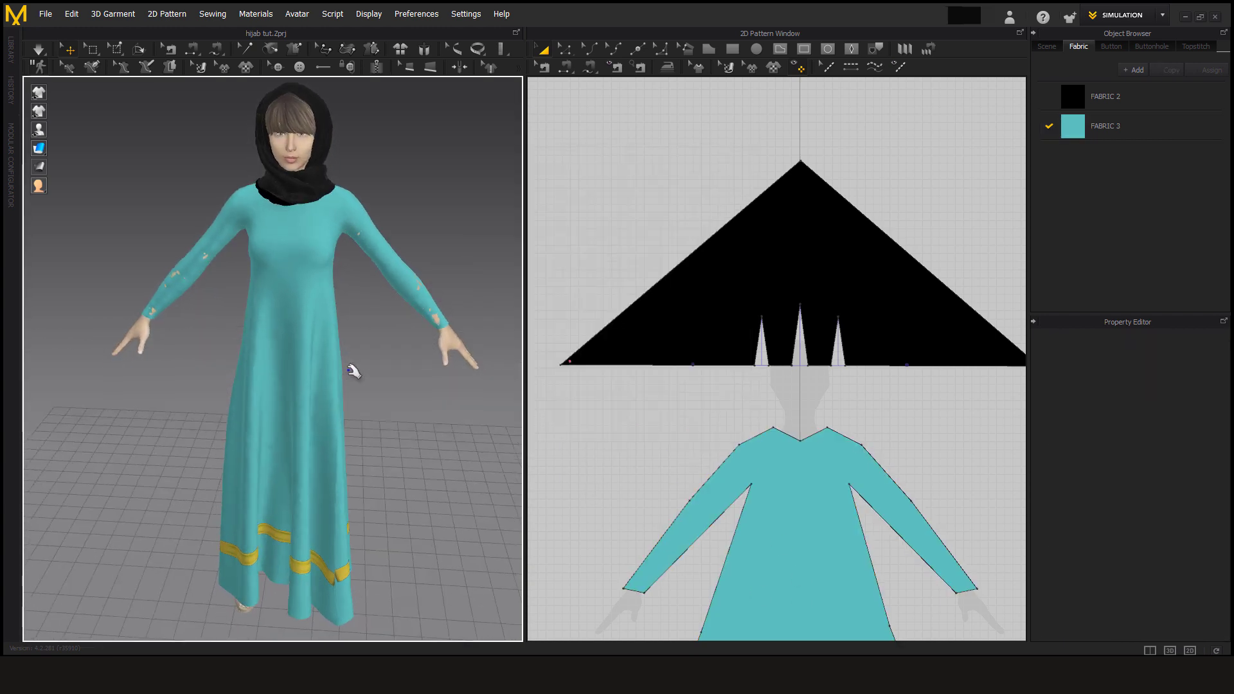
middle_click_drag(353, 349, 376, 452)
scroll(368, 435, "down", 5)
middle_click_drag(422, 327, 330, 510)
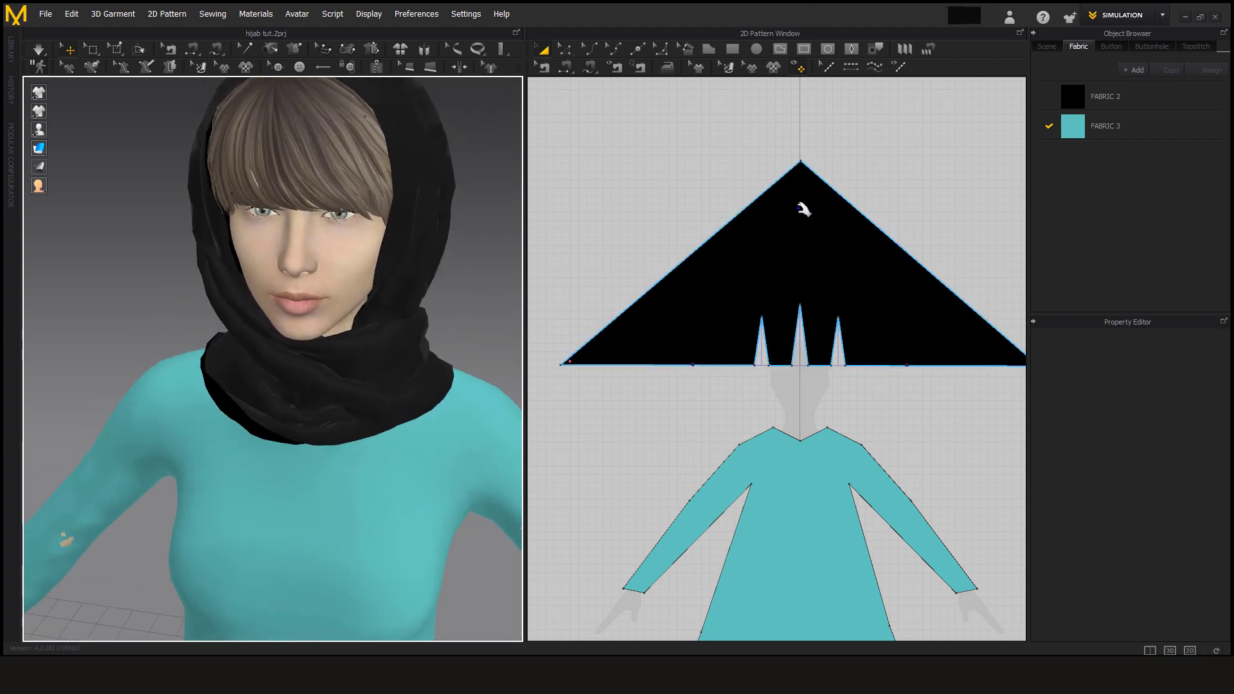
left_click(782, 64)
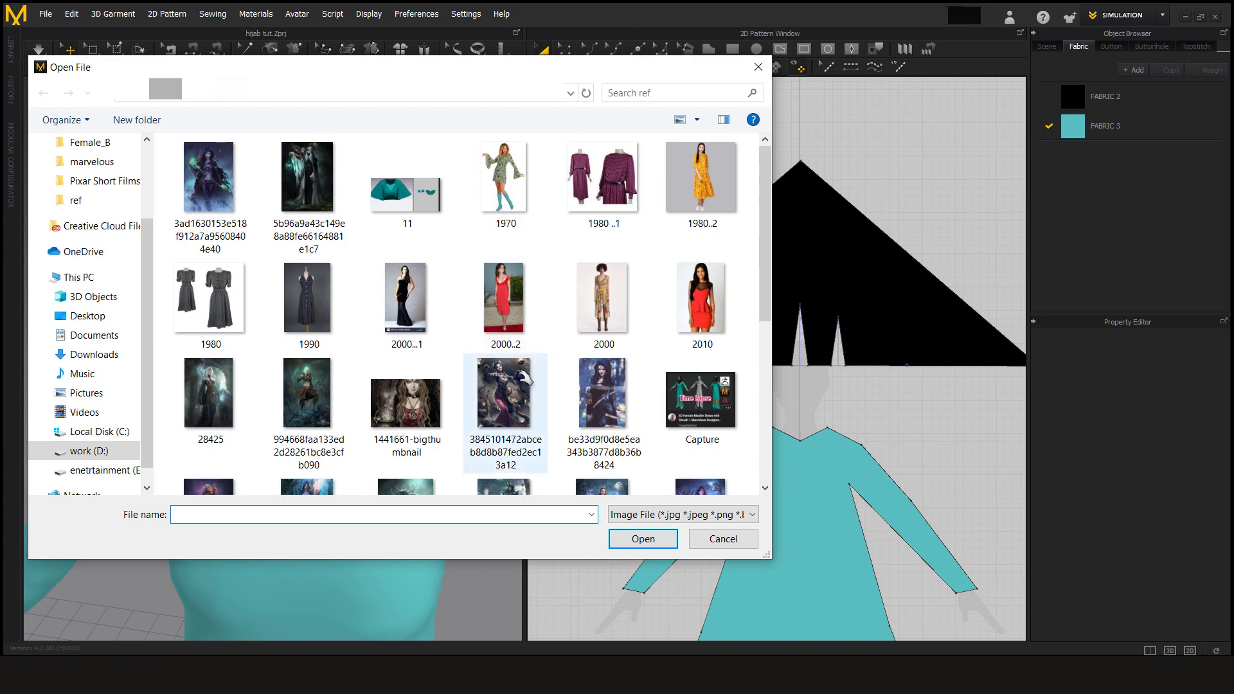
scroll(520, 378, "down", 10)
left_click(505, 412)
left_click(639, 538)
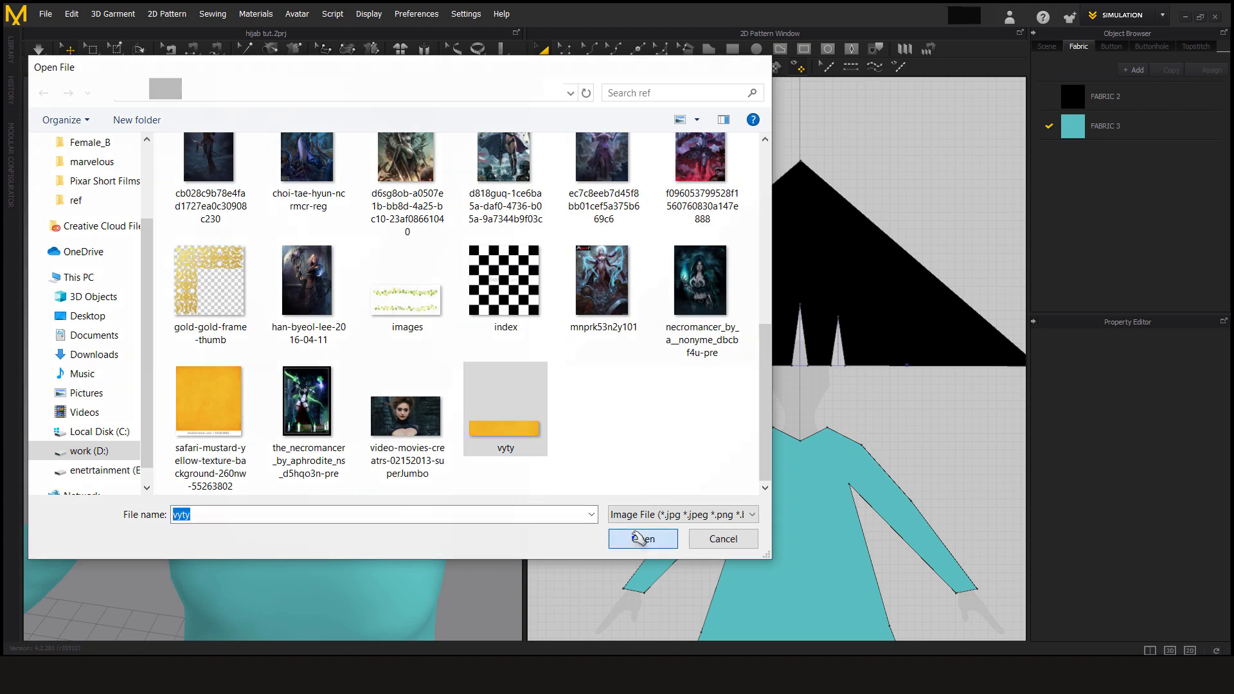
left_click(593, 358)
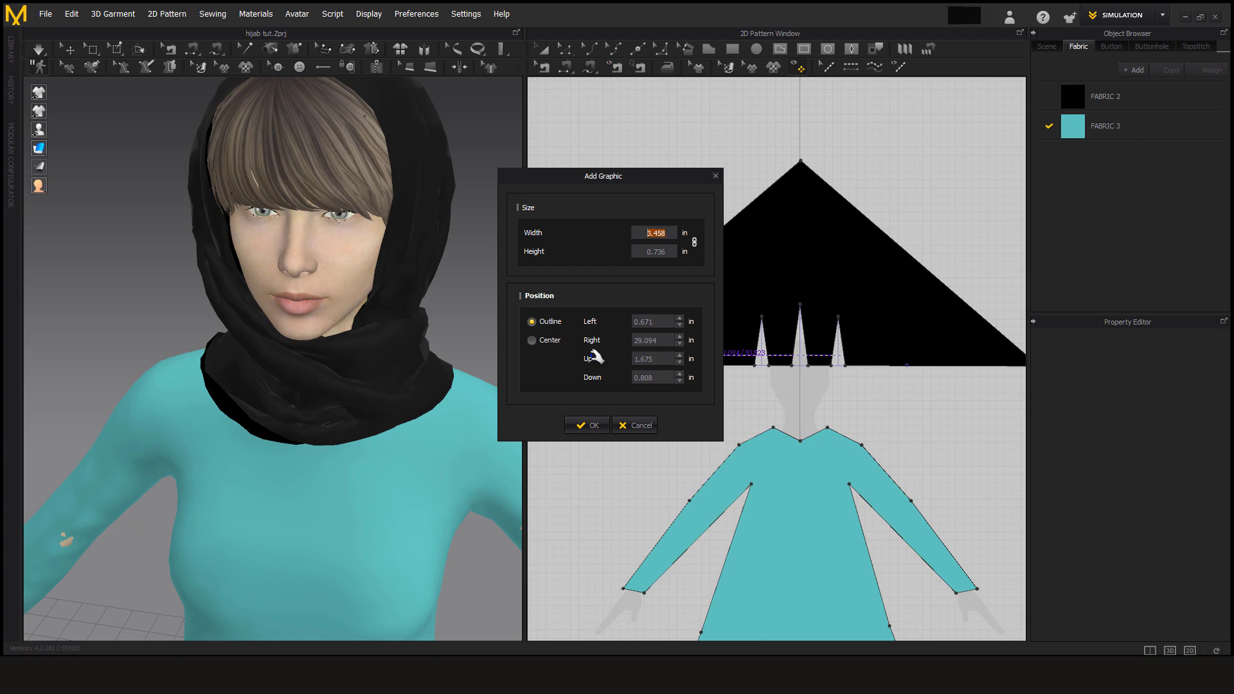
left_click(590, 425)
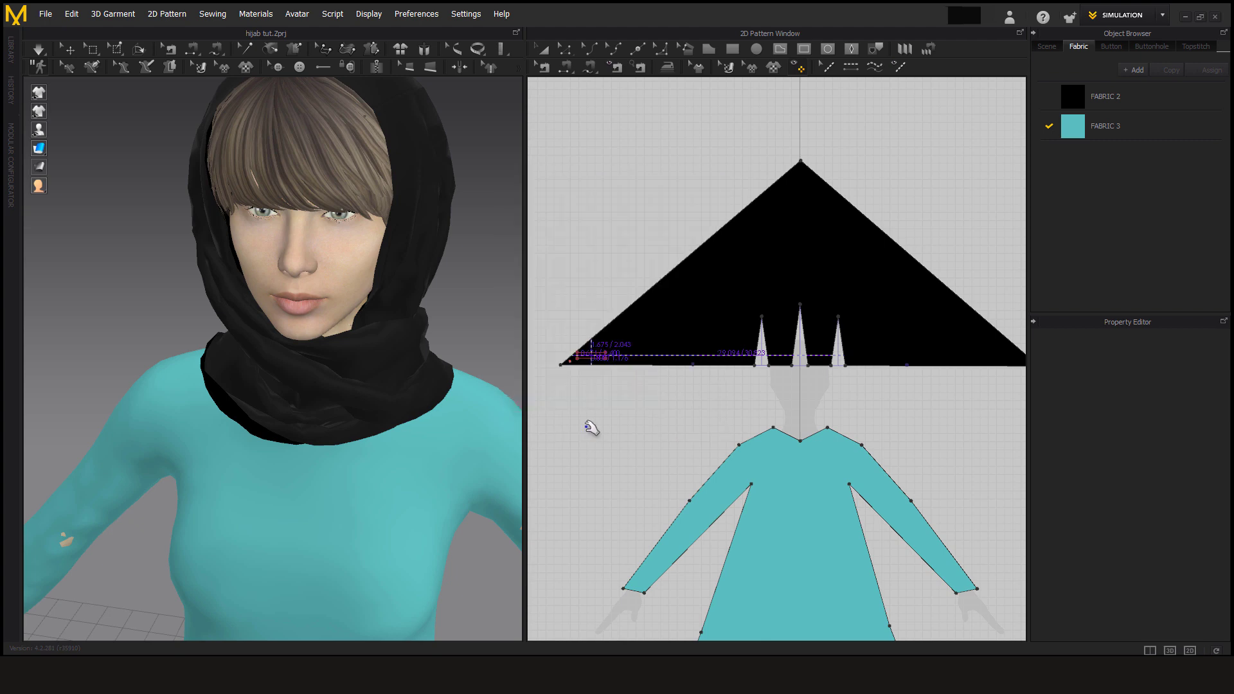
Step: Stretch the yellow graphic into a long thin strip and rotate it to run just inside the hijab pattern's left slanted edge
left_click(607, 359)
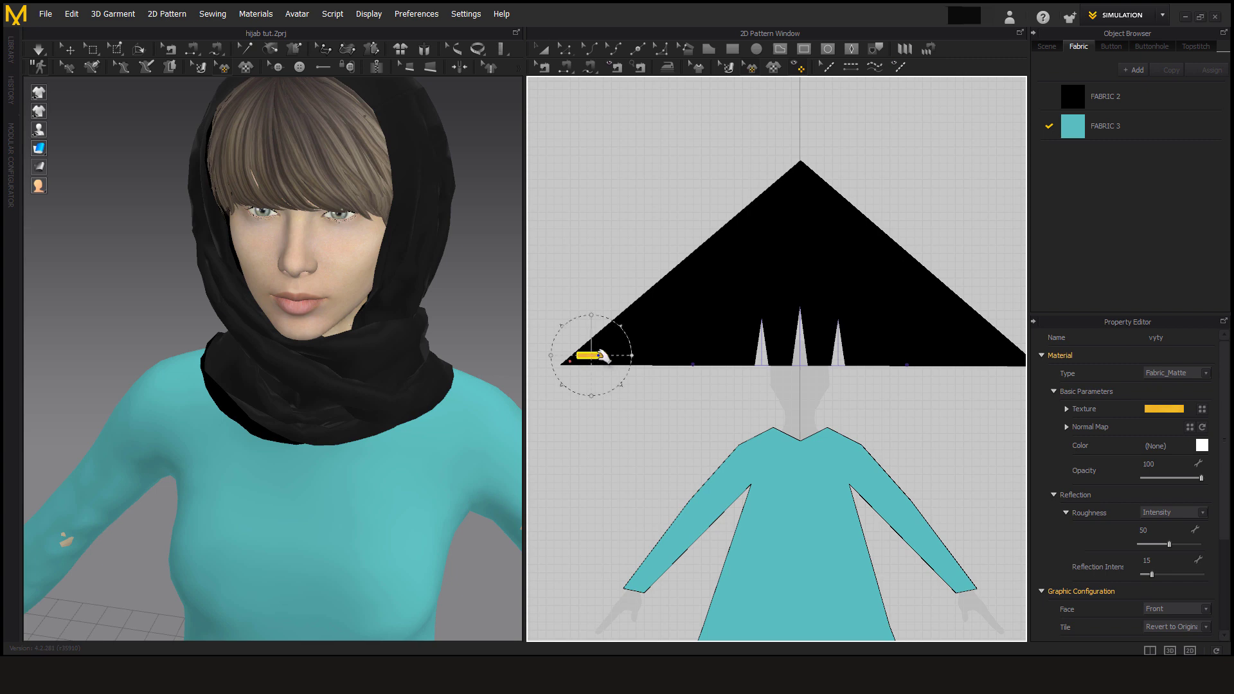
left_click_drag(637, 358, 776, 375)
left_click_drag(664, 365, 807, 306)
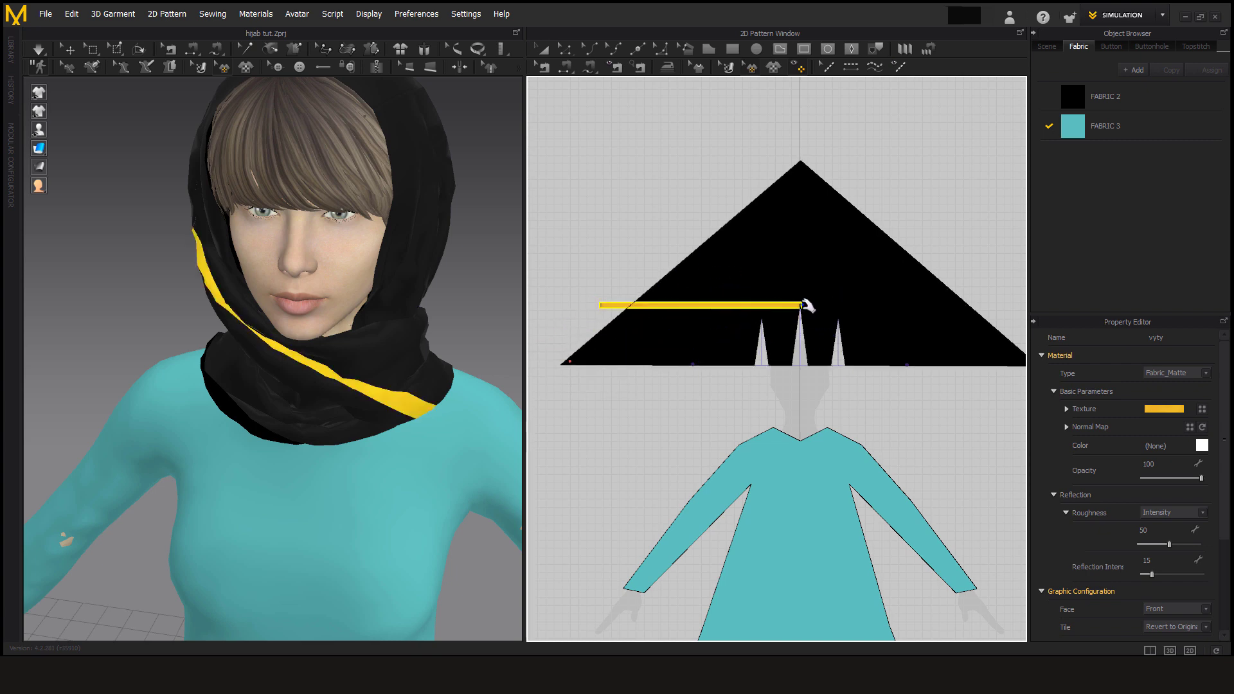
left_click(796, 305)
left_click_drag(744, 306, 760, 310)
left_click_drag(726, 254, 704, 276)
Step: Duplicate the yellow strip and rotate the copy to run just inside the right slanted edge, meeting the first strip at the apex
left_click(706, 264)
key("ctrl+c")
key("ctrl+v")
left_click(816, 267)
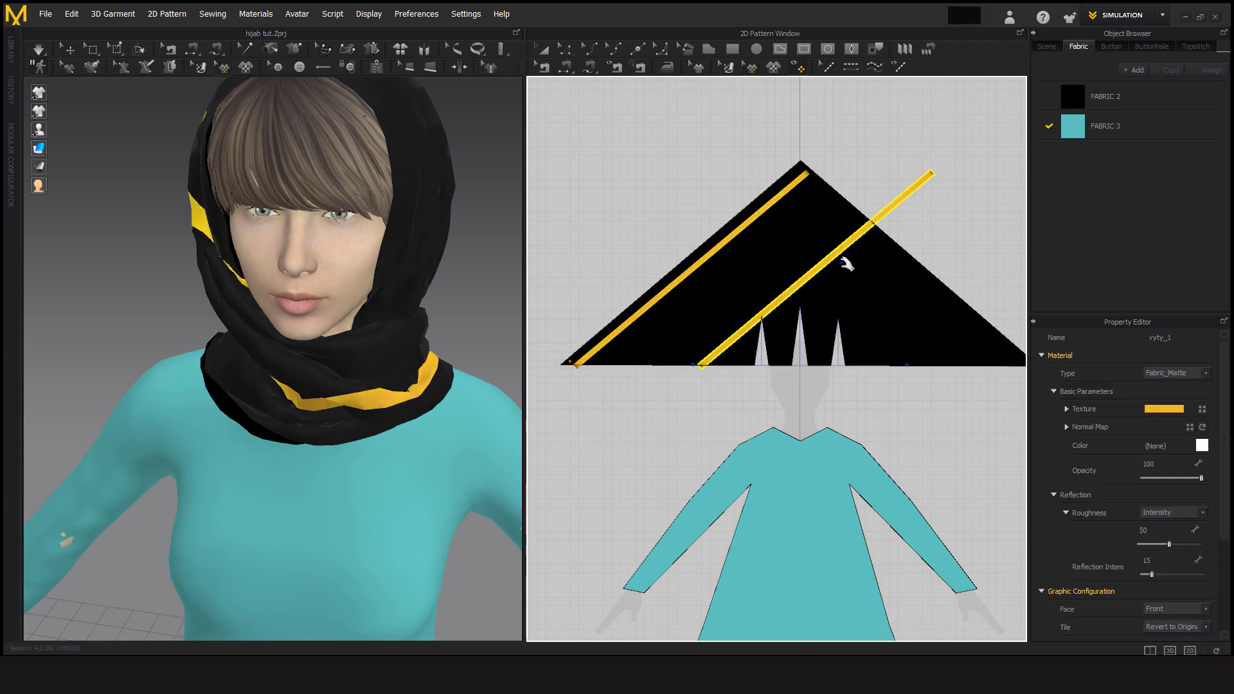
left_click_drag(824, 228, 862, 276)
left_click_drag(809, 265, 932, 244)
left_click(900, 368)
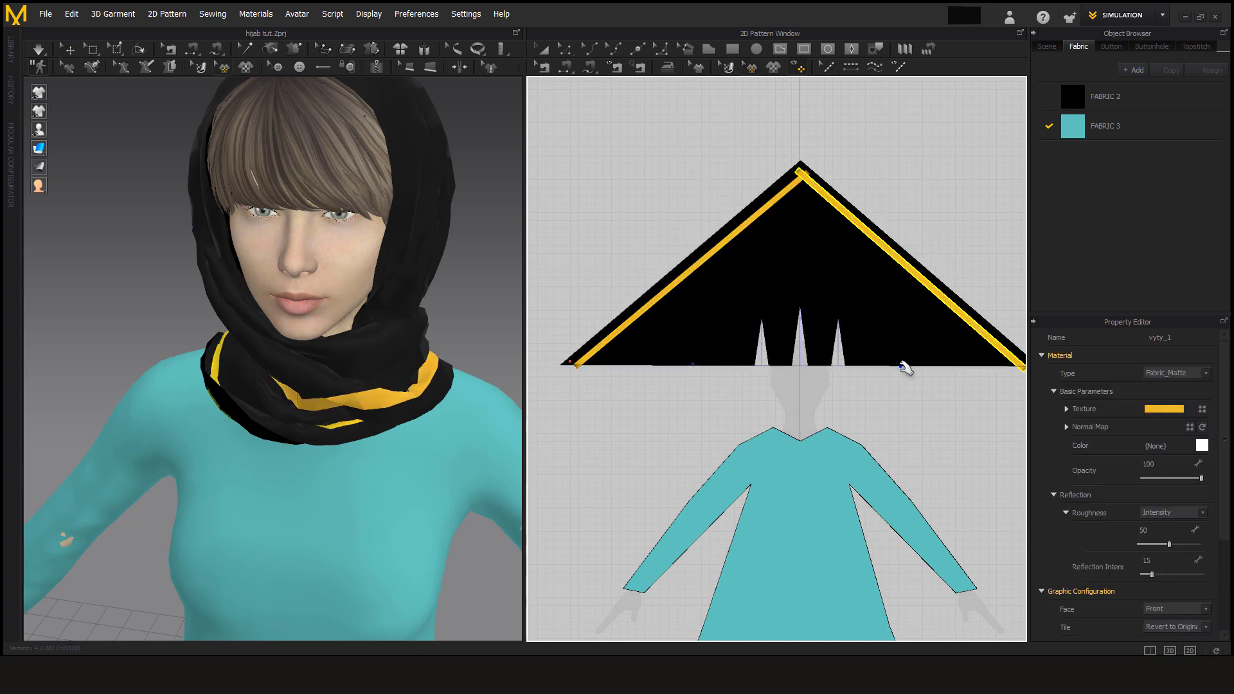
middle_click_drag(900, 368, 846, 360)
left_click_drag(892, 242, 897, 244)
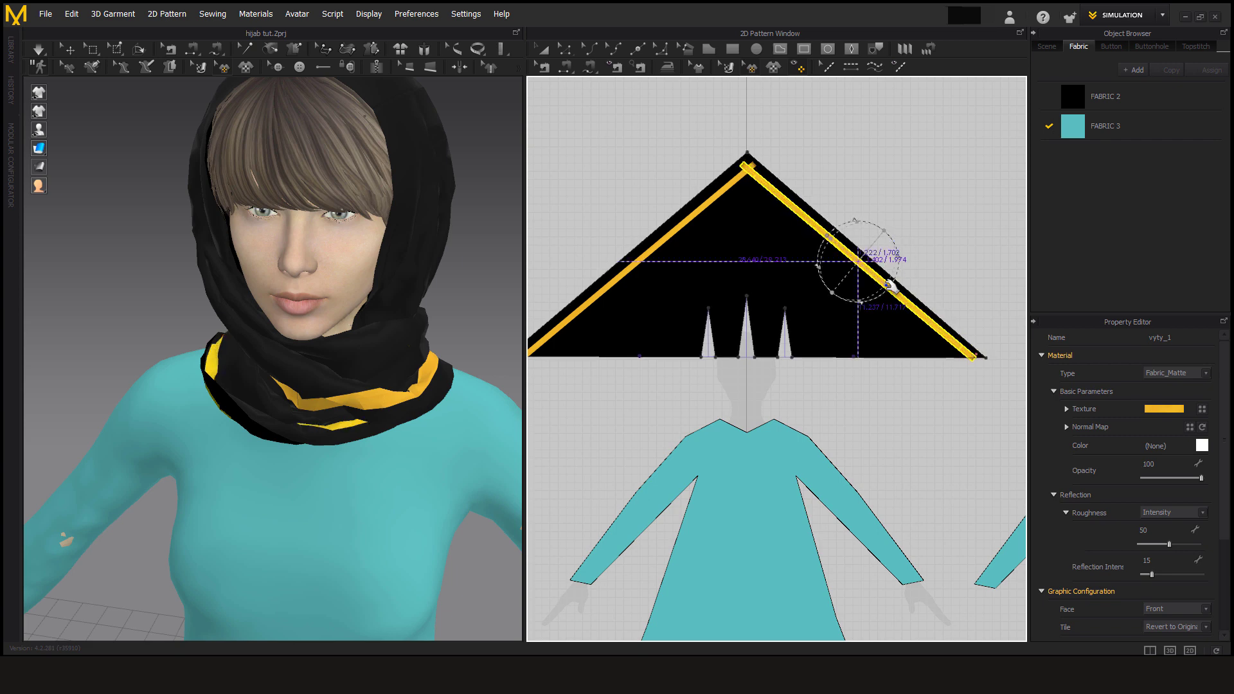
left_click(668, 236)
left_click(745, 283)
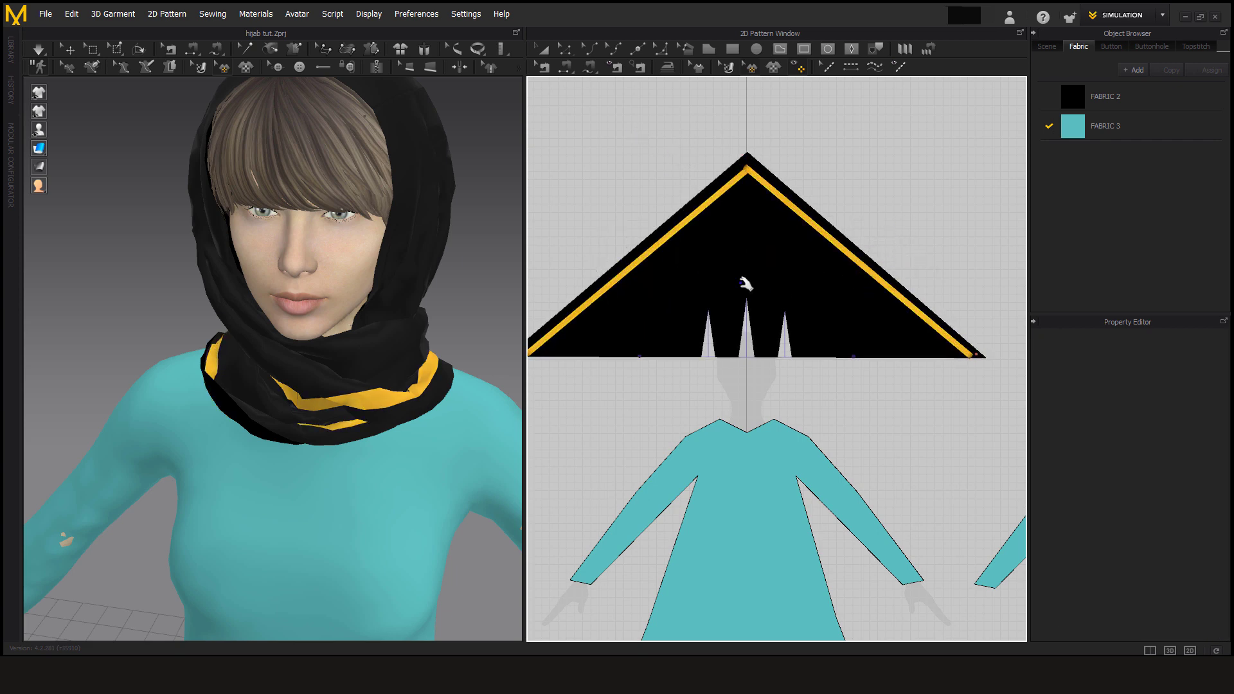
Step: Examine the whole outfit on the avatar, including the yellow border on the hijab and the cyan dress
scroll(385, 385, "down", 5)
right_click_drag(377, 410, 15, 423)
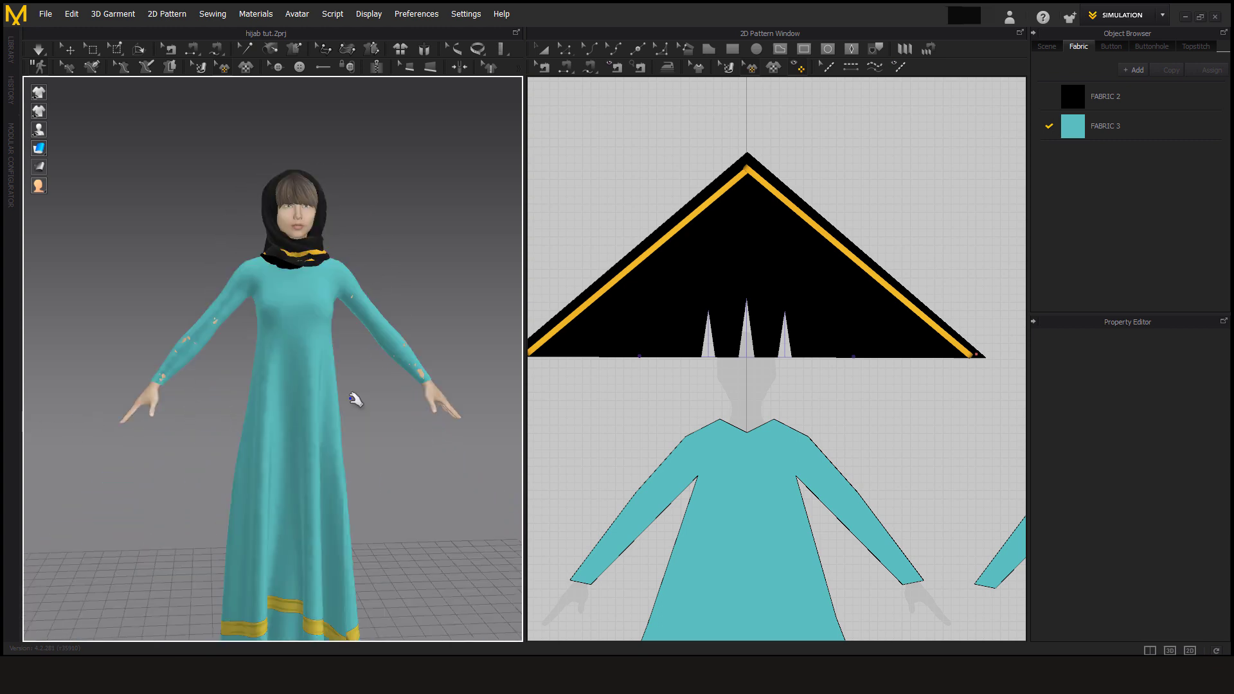
right_click_drag(370, 447, 418, 444)
scroll(388, 386, "down", 4)
scroll(399, 418, "up", 4)
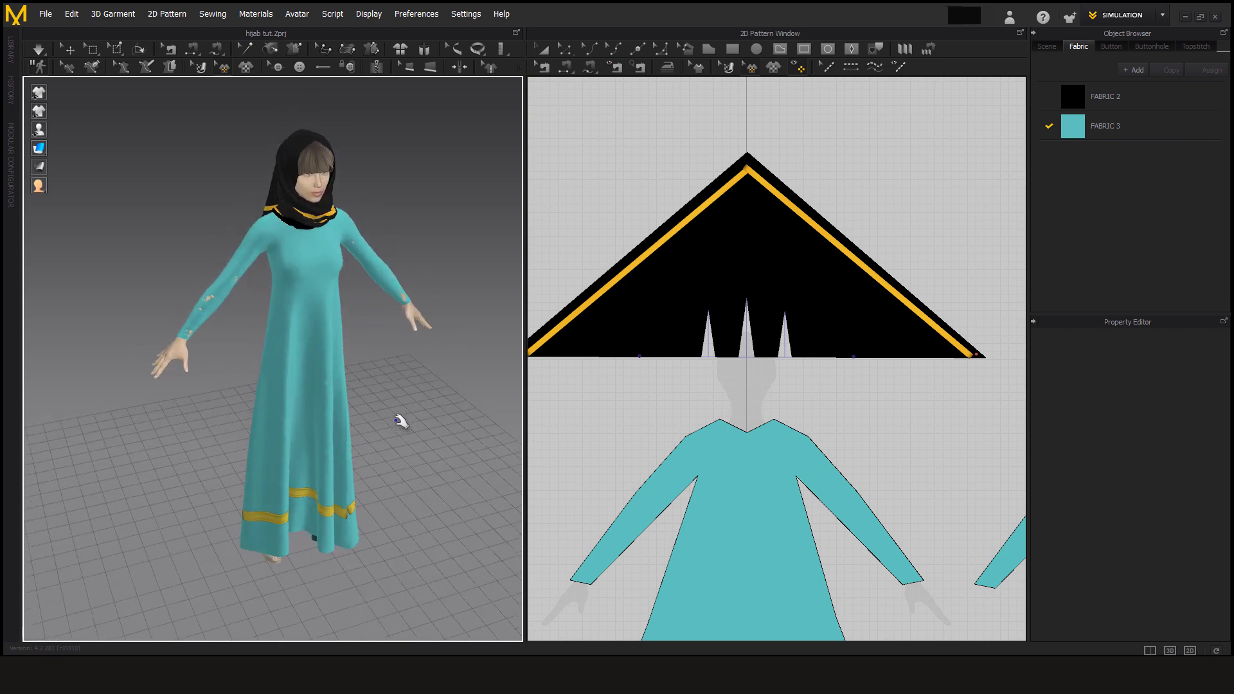